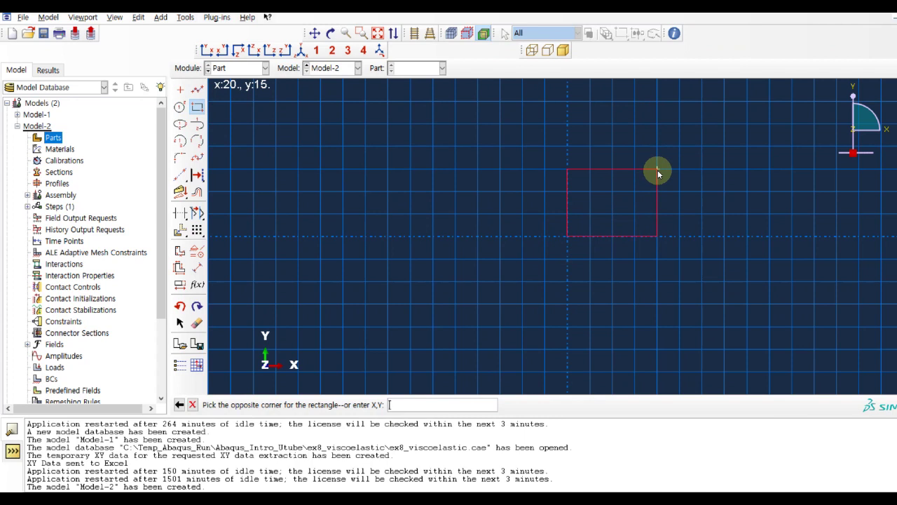
- Complete the rectangle with its opposite corner at (20, 15) and dimension its lower edge to 1.0
left_click(658, 171)
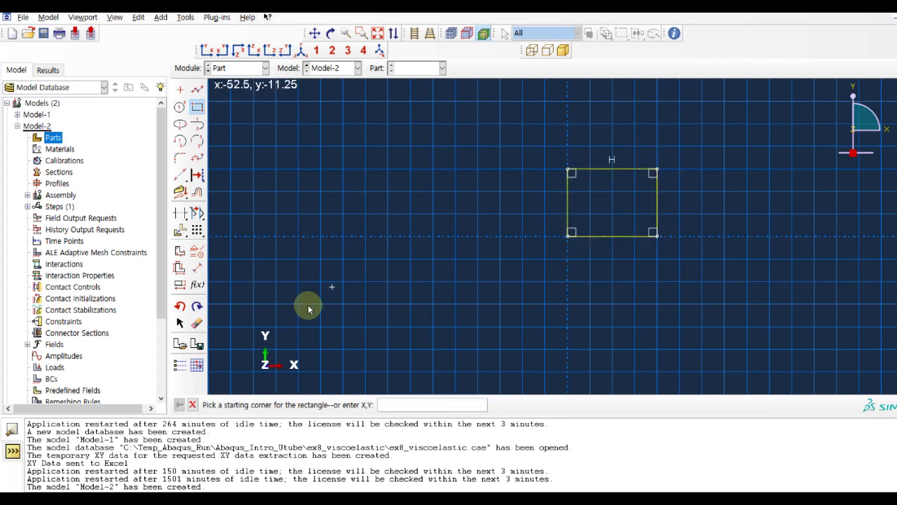
left_click(197, 269)
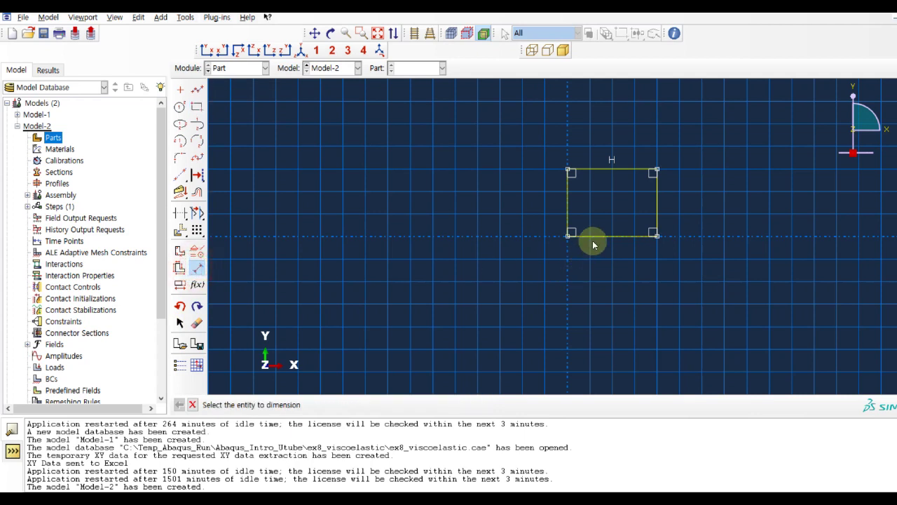
left_click(593, 236)
left_click(594, 274)
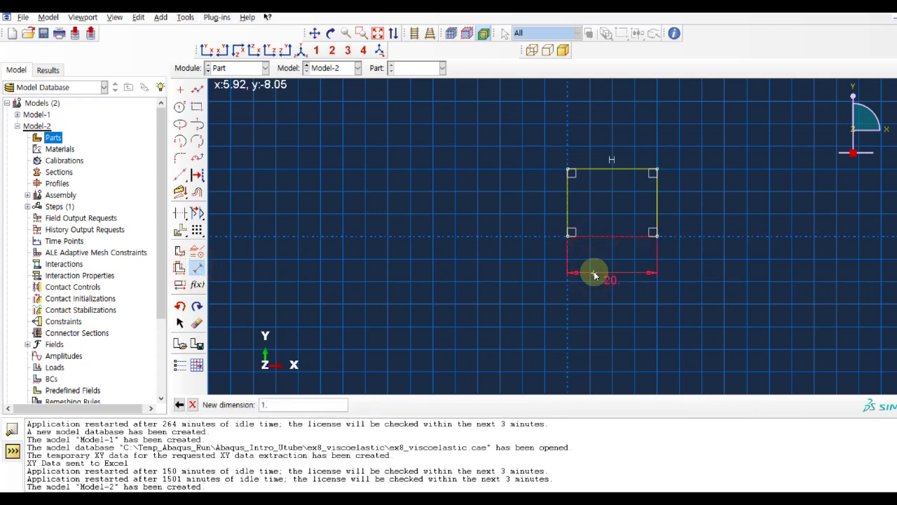
type("1.0")
key("Return")
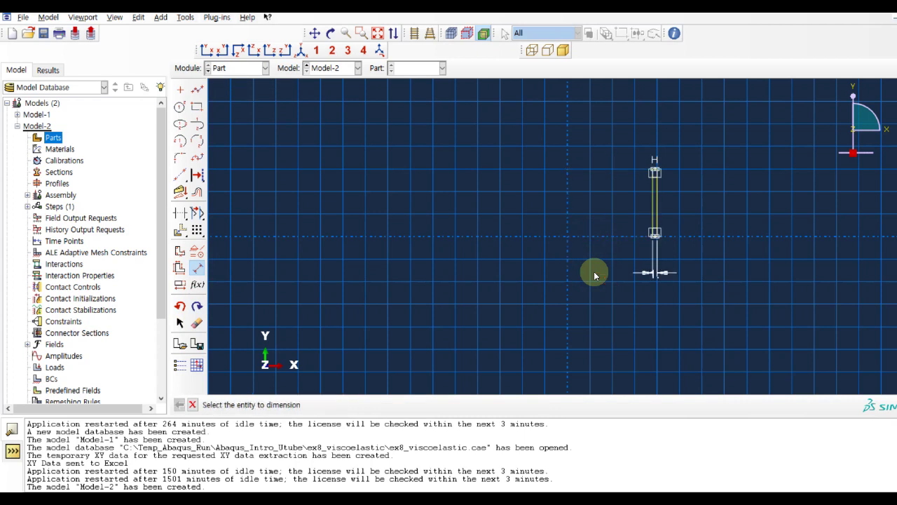
- Dimension the rectangle's right edge to 1.0 and finish the planar shell sketch
left_click(662, 200)
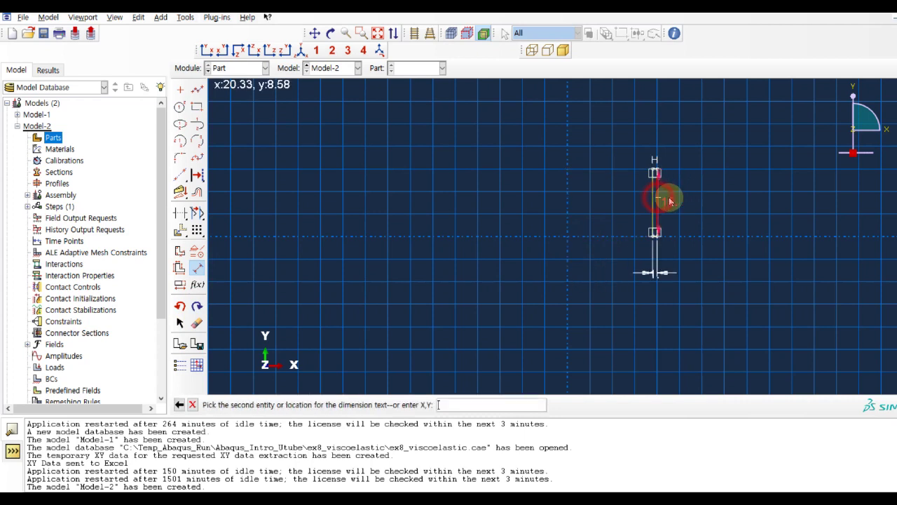
left_click(700, 201)
type("1.0")
key("Return")
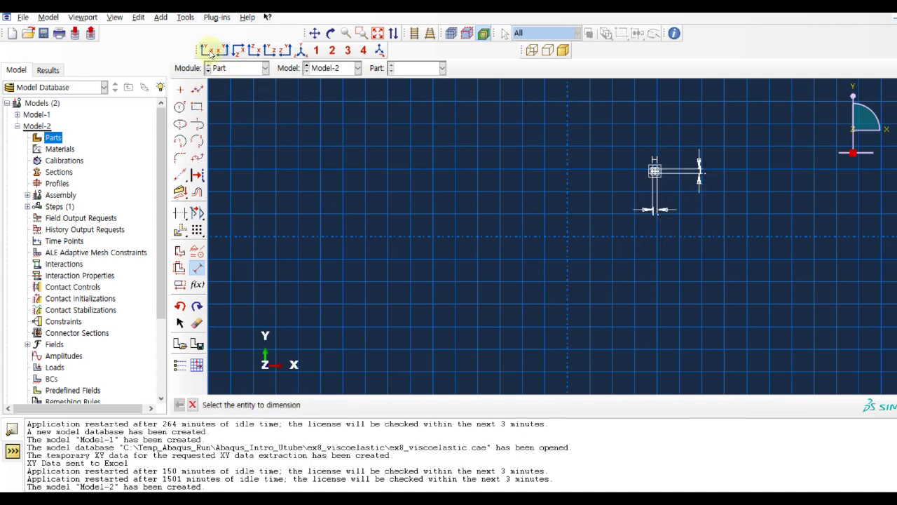
left_click(377, 33)
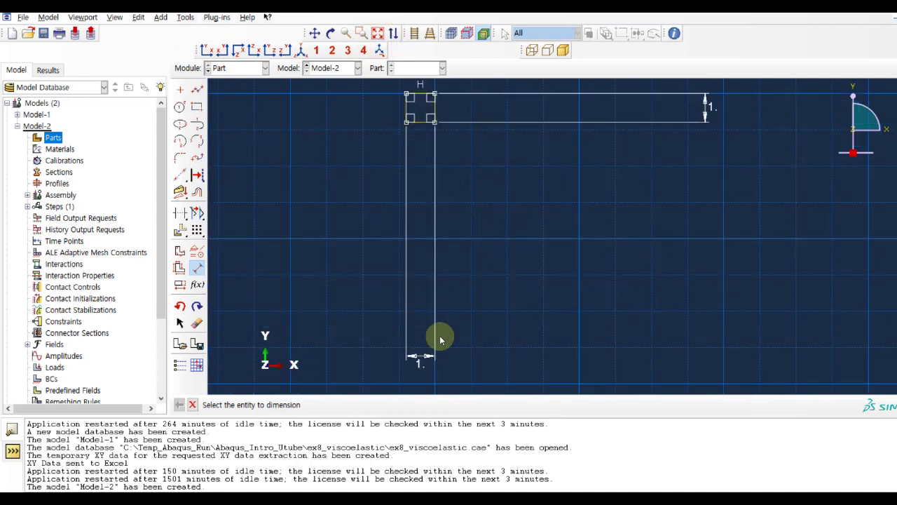
key("Escape")
middle_click(543, 285)
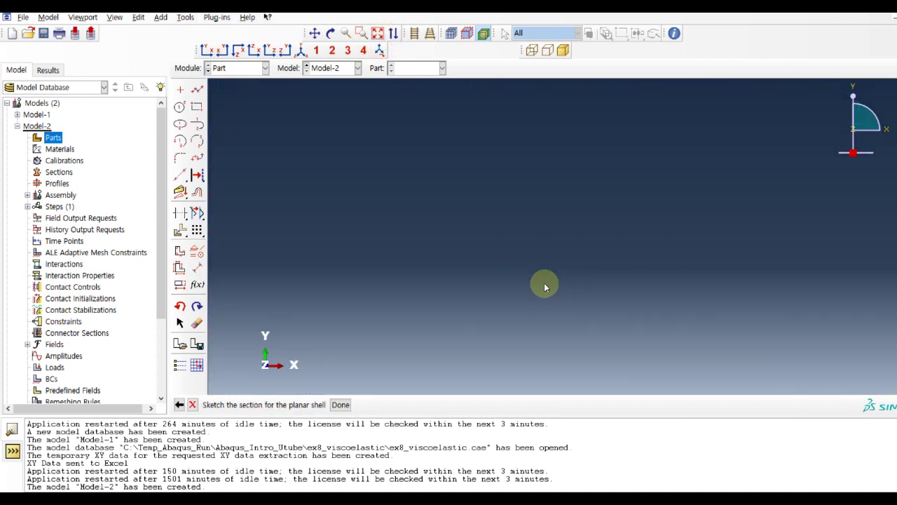
- Start a face partition sketch and draw a rectangle from the face's upper-left corner (-0.5, 0.5) to x = 0, just past the lower edge
left_click(232, 68)
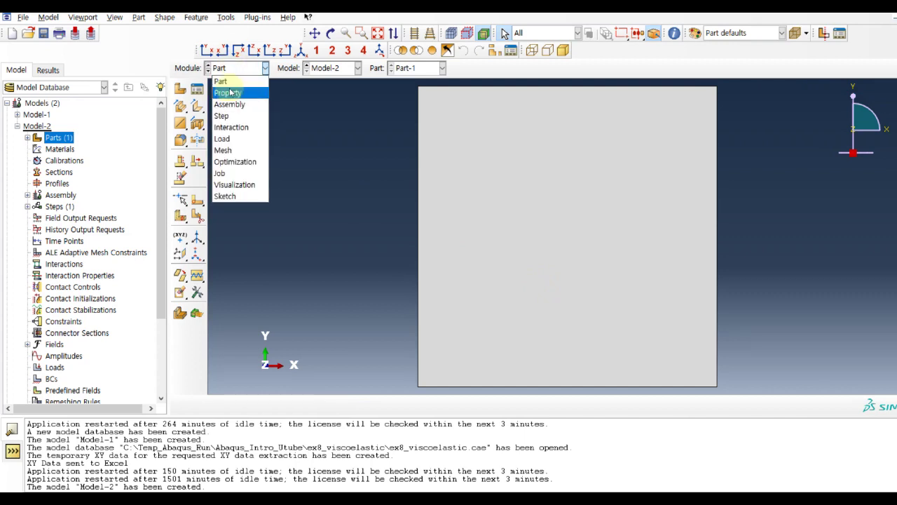
left_click(199, 205)
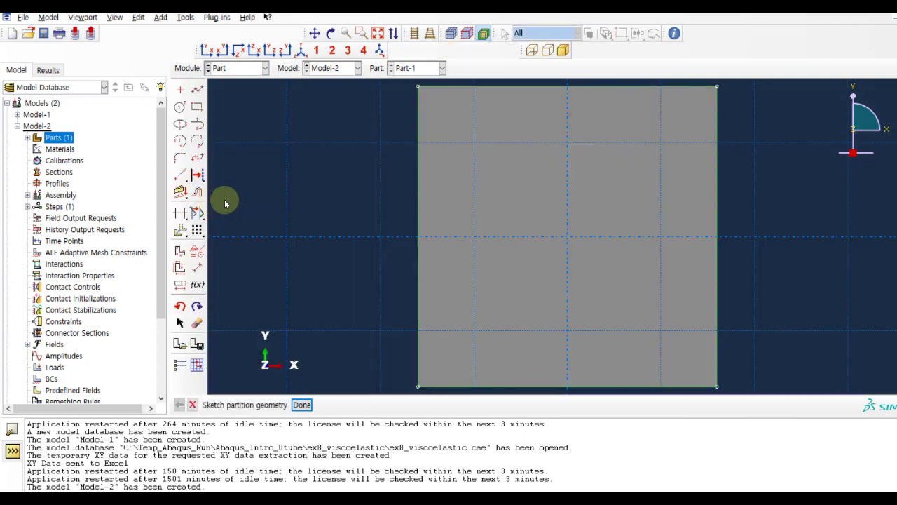
left_click(197, 106)
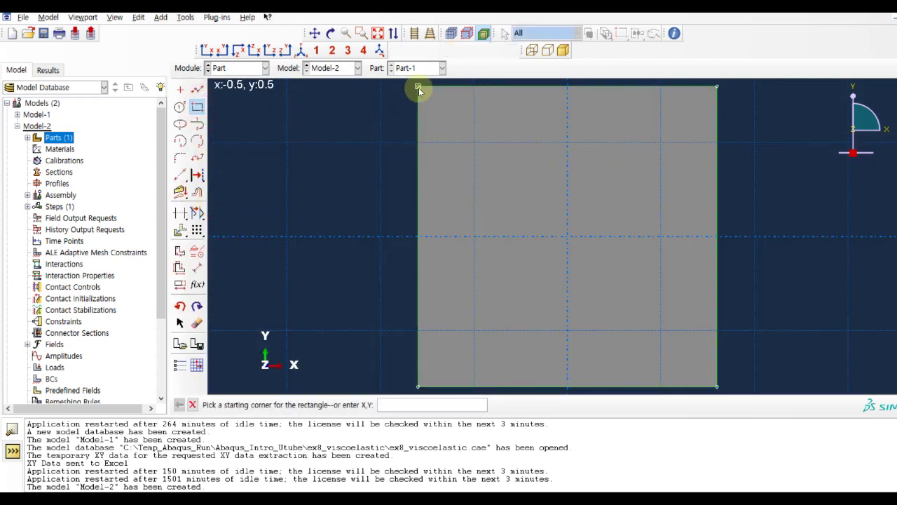
left_click(419, 87)
scroll(594, 327, "up", 1)
scroll(595, 327, "down", 3)
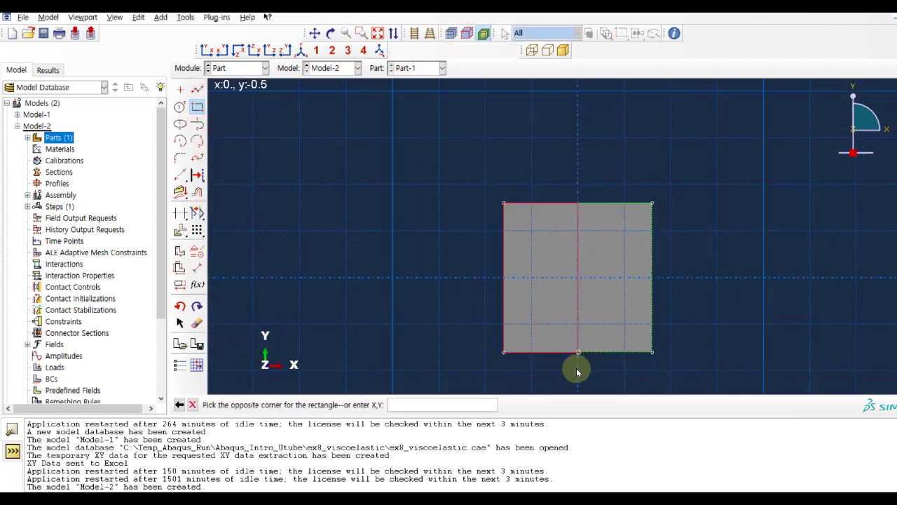
left_click(573, 376)
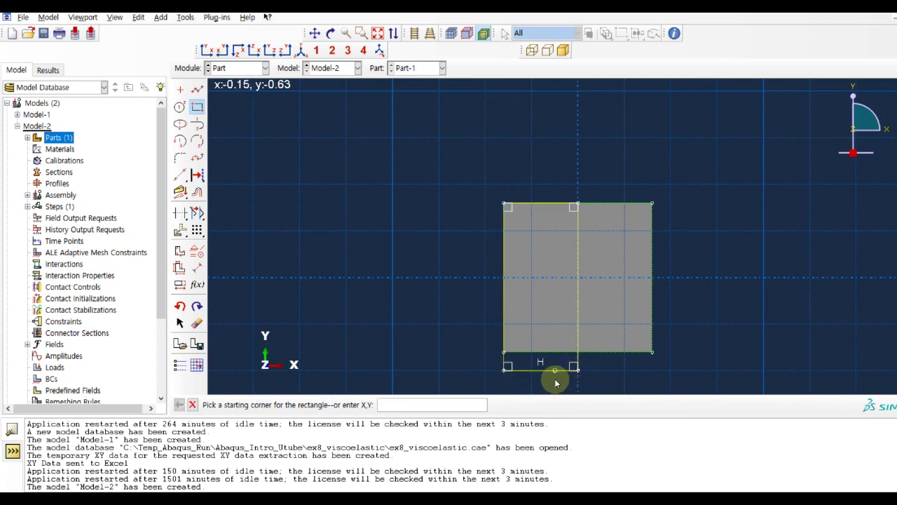
- Dimension the partition rectangle's width to 0.5 and finish the sketch to split the face in half vertically
left_click(192, 272)
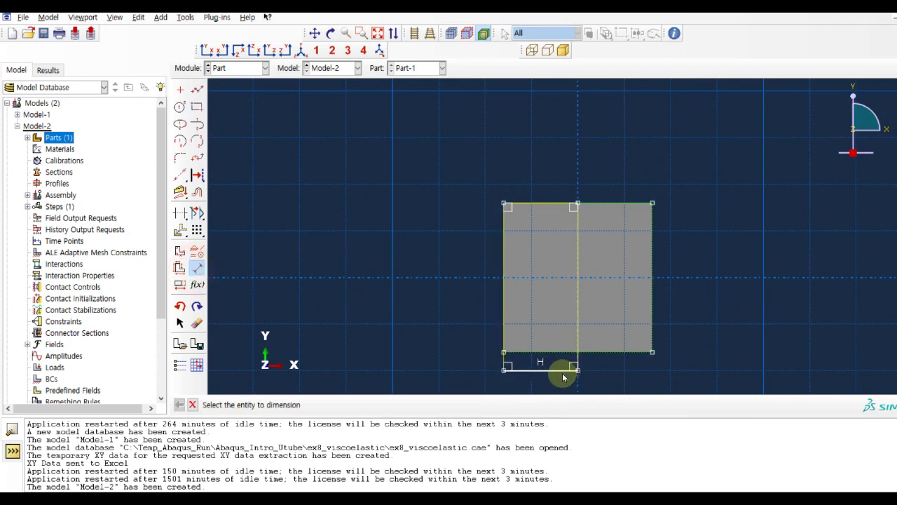
left_click(566, 367)
left_click(560, 387)
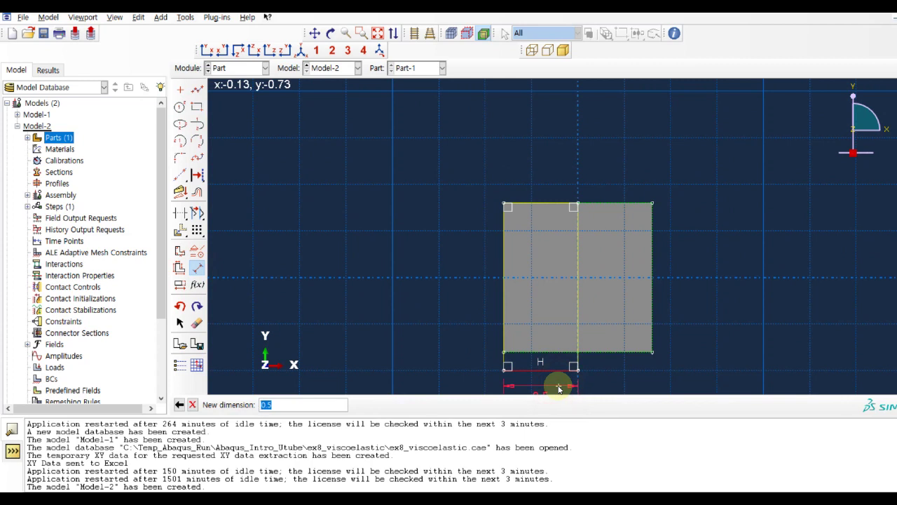
key("Return")
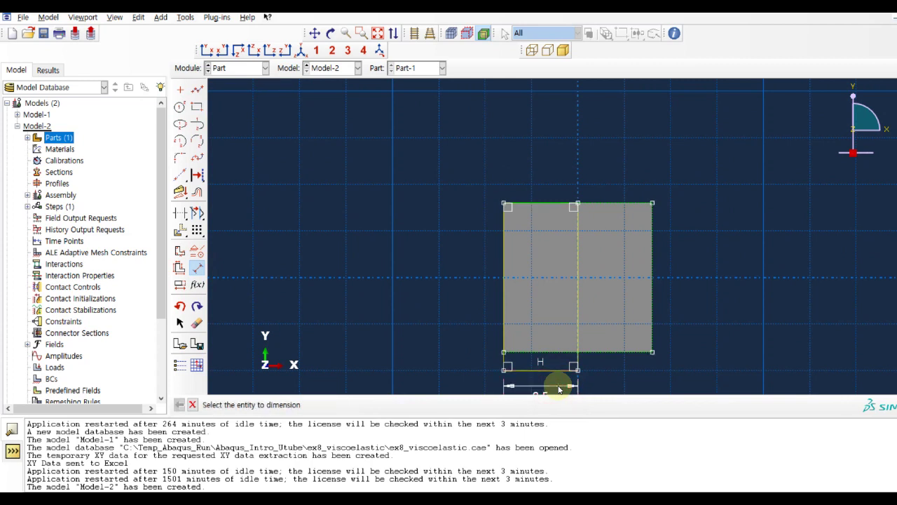
middle_click(406, 292)
left_click(307, 405)
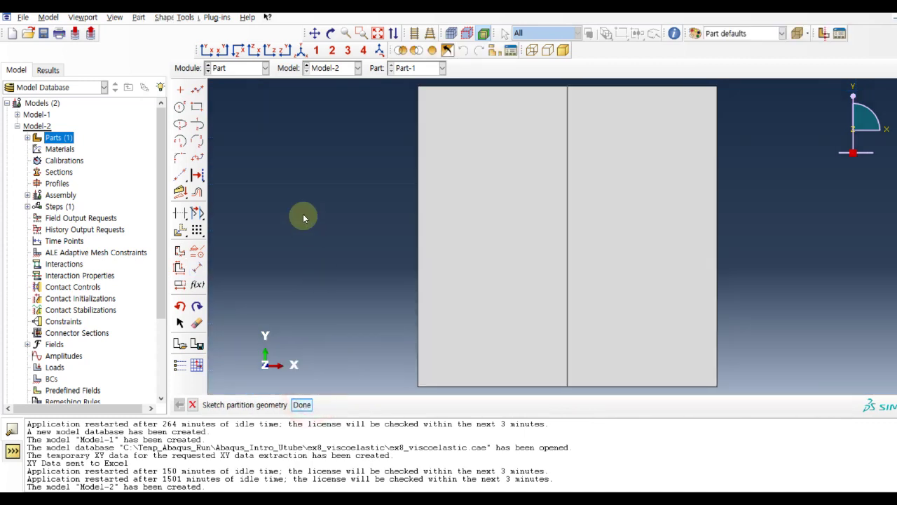
- Switch to the Property module and create a material with a uniform mass density of 2700
left_click(239, 67)
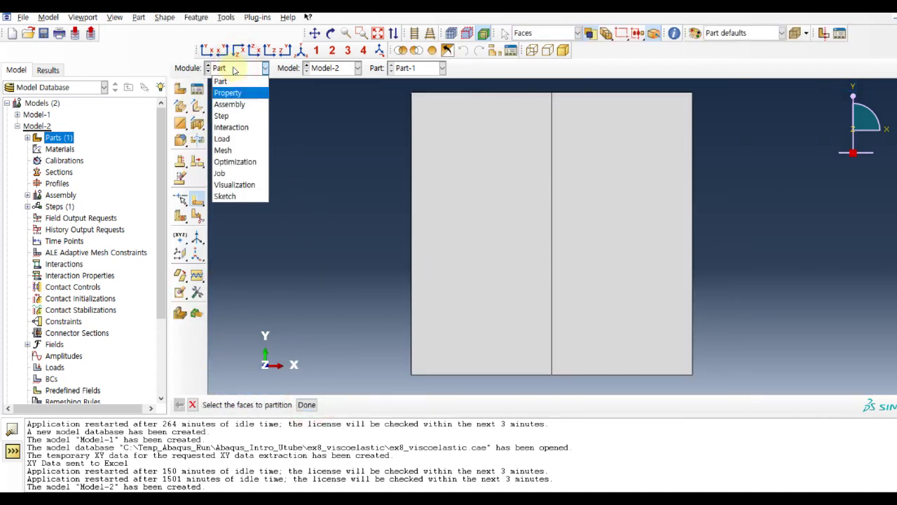
left_click(239, 90)
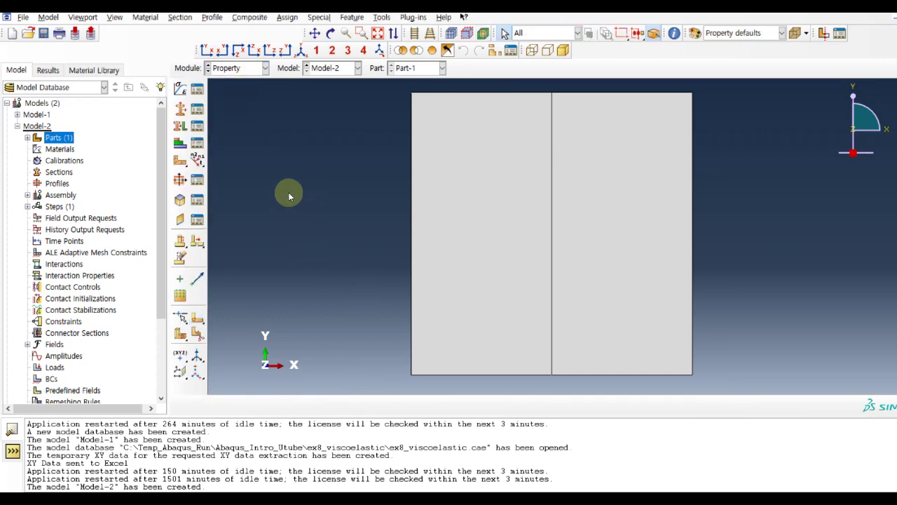
left_click(179, 88)
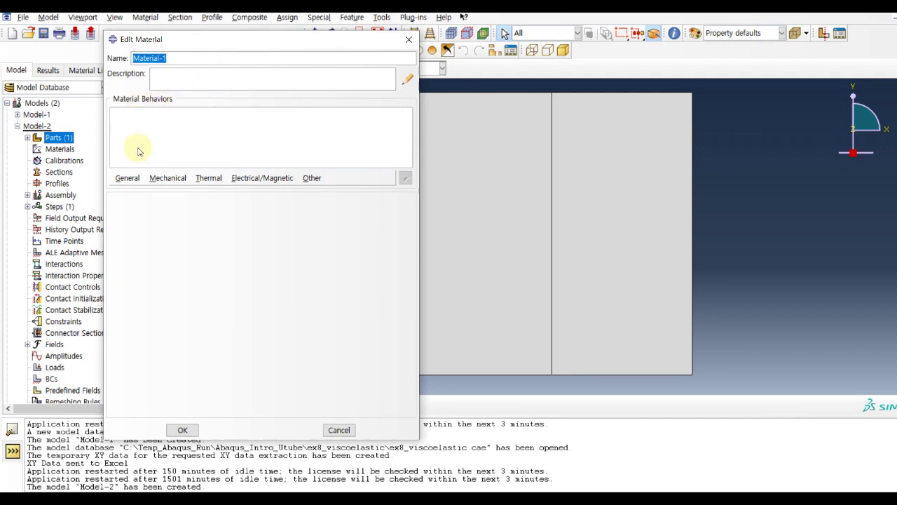
left_click(129, 179)
left_click(133, 191)
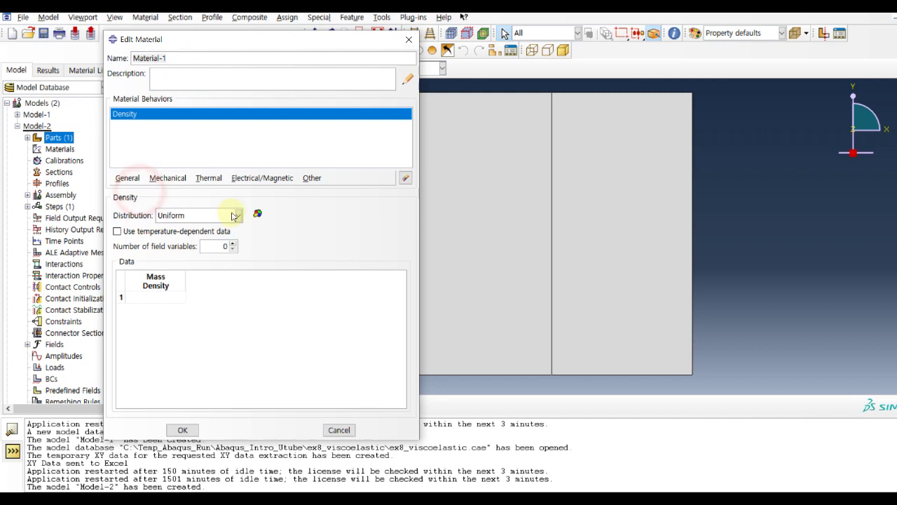
left_click(166, 299)
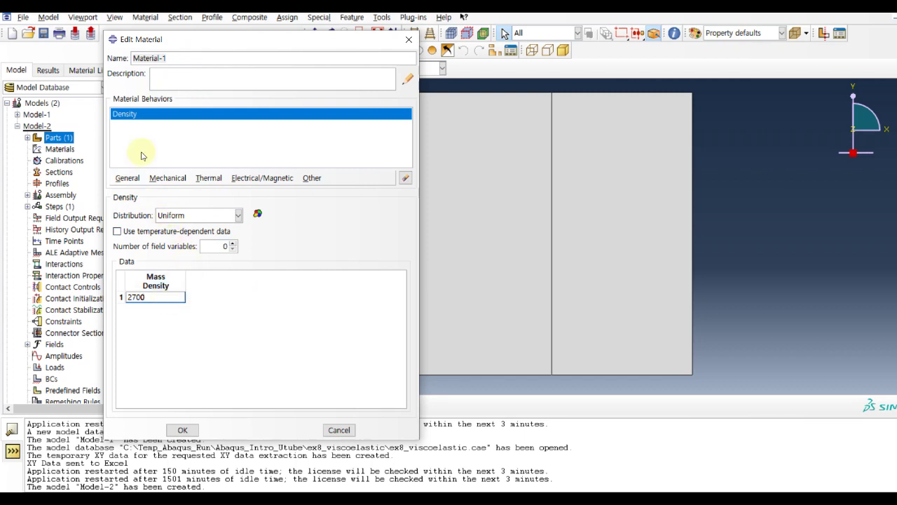
- Add isotropic elasticity with an Instantaneous moduli time scale, Young's modulus 1e9 and Poisson's ratio 0.0
left_click(169, 178)
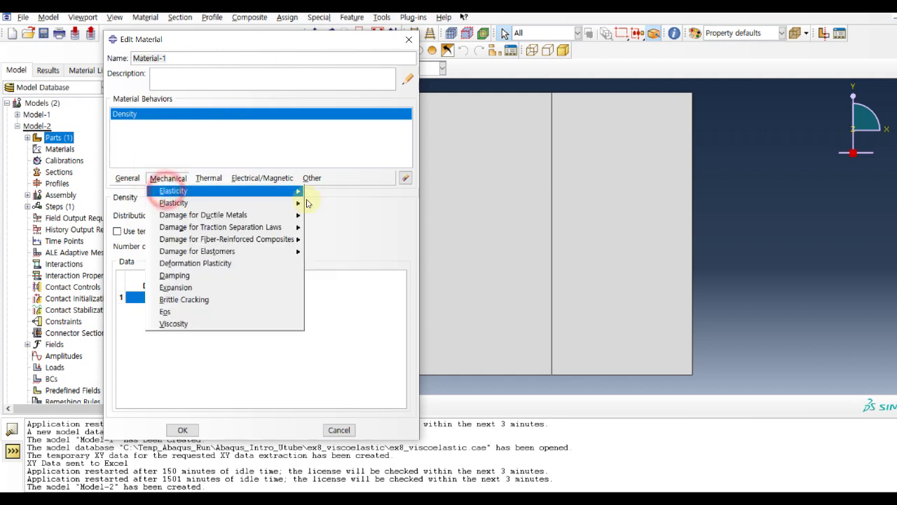
mouse_move(272, 192)
left_click(334, 194)
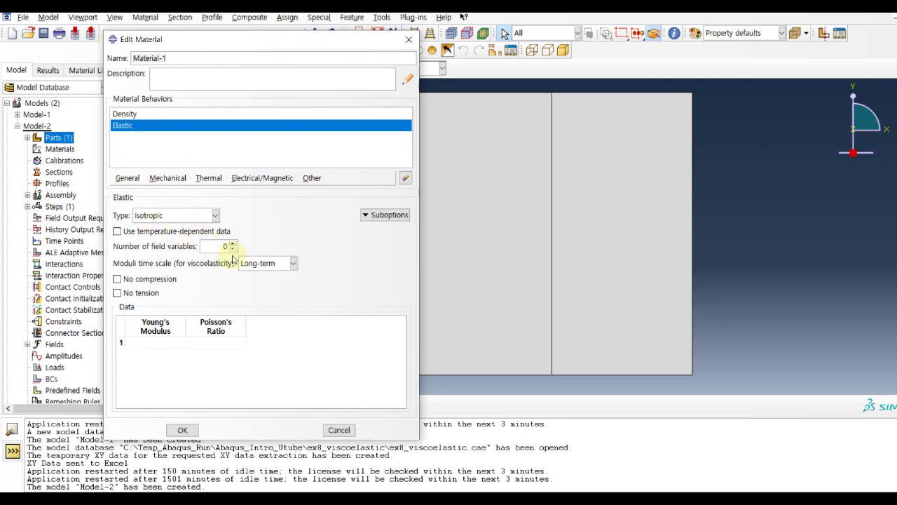
left_click(253, 263)
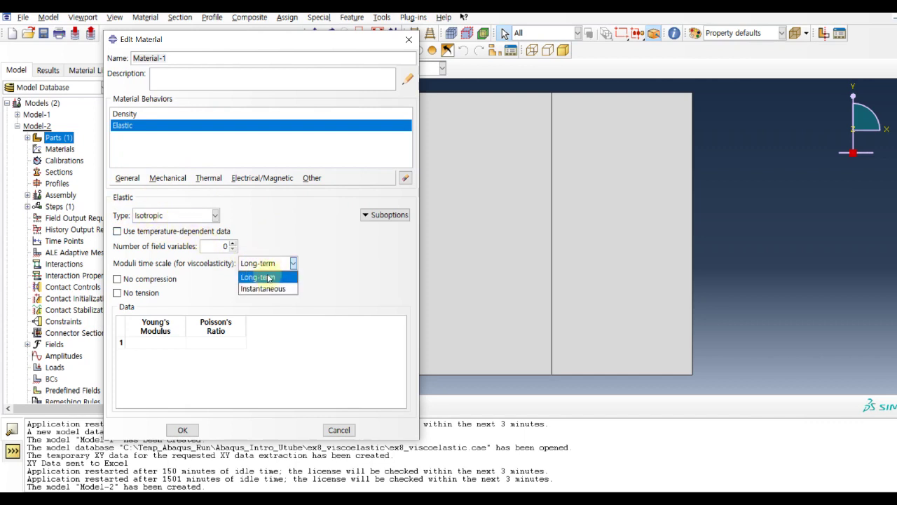
left_click(265, 290)
left_click(157, 342)
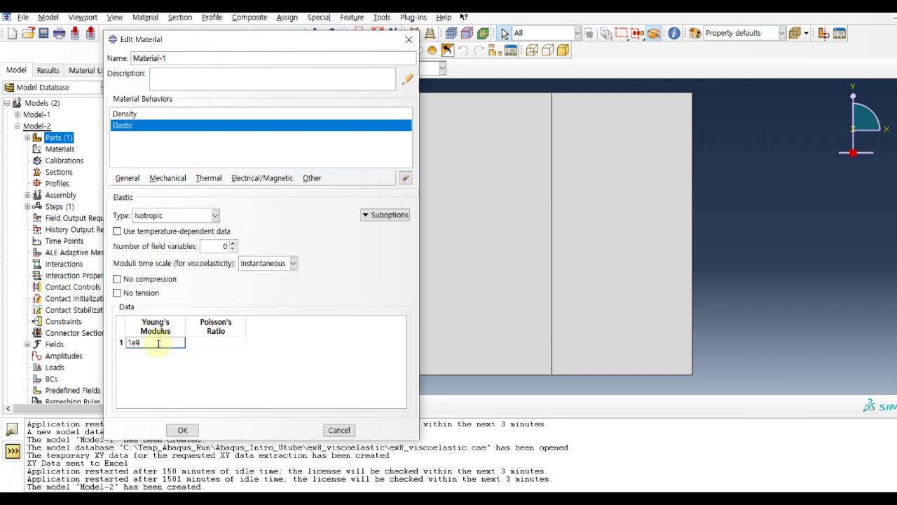
left_click(213, 341)
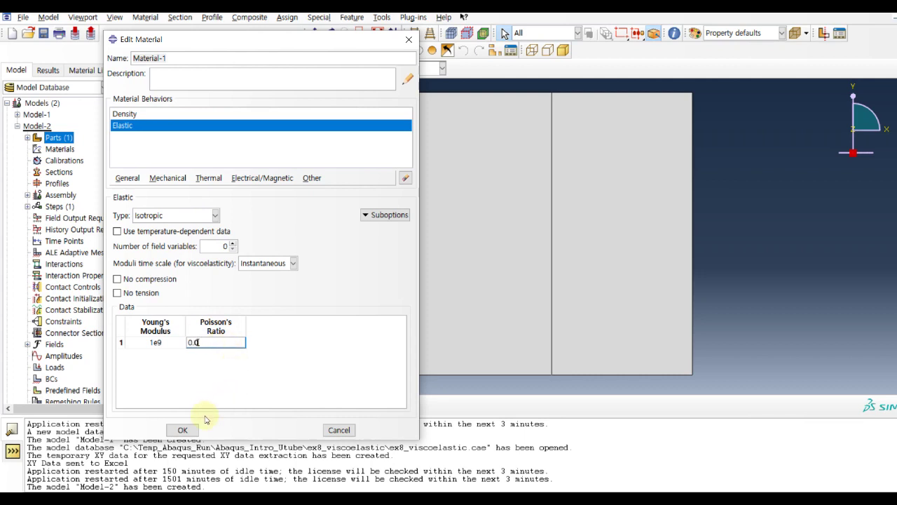
- Add viscoelastic behavior to the material and define it in the Time domain with a Prony series
left_click(169, 180)
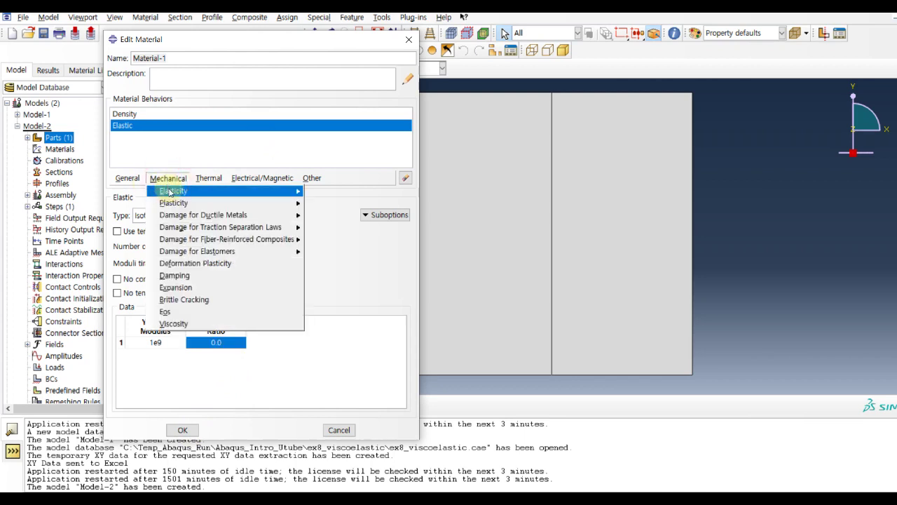
mouse_move(295, 191)
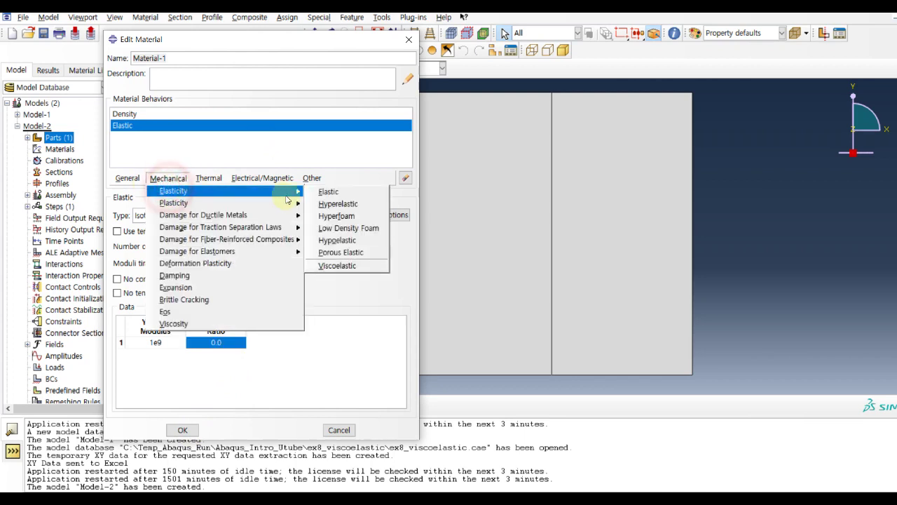
left_click(343, 266)
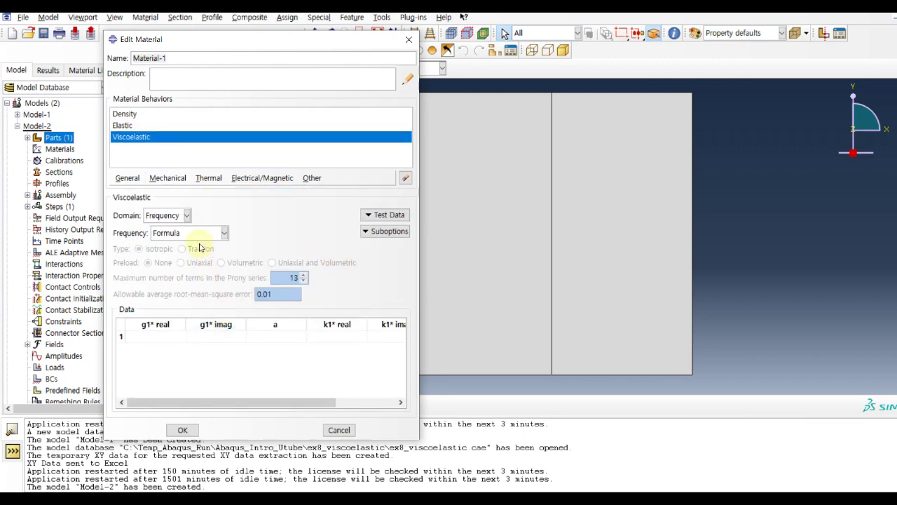
left_click(180, 217)
left_click(174, 240)
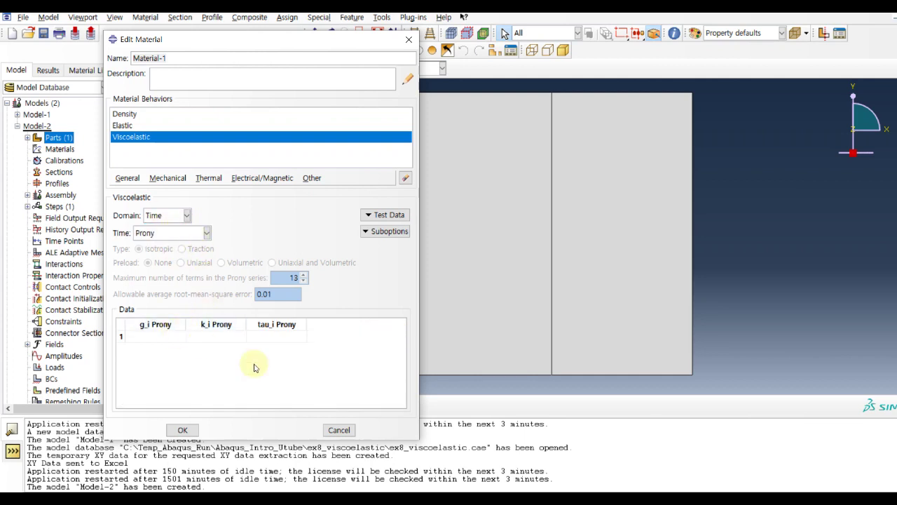
- Consult the Prony coefficients on the presentation slide, return to the material definition and enter g_i Prony values 0.2 and 0.1 in two rows
left_click(785, 431)
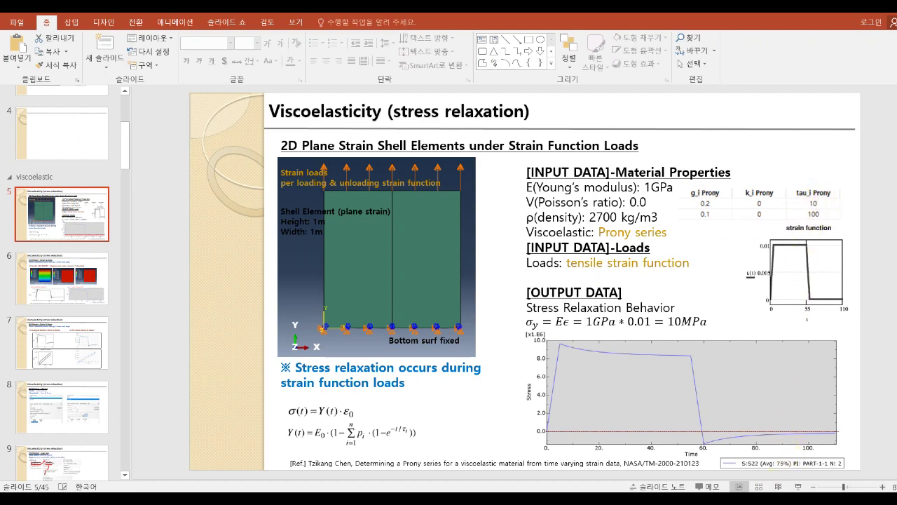
left_click(726, 483)
left_click(155, 336)
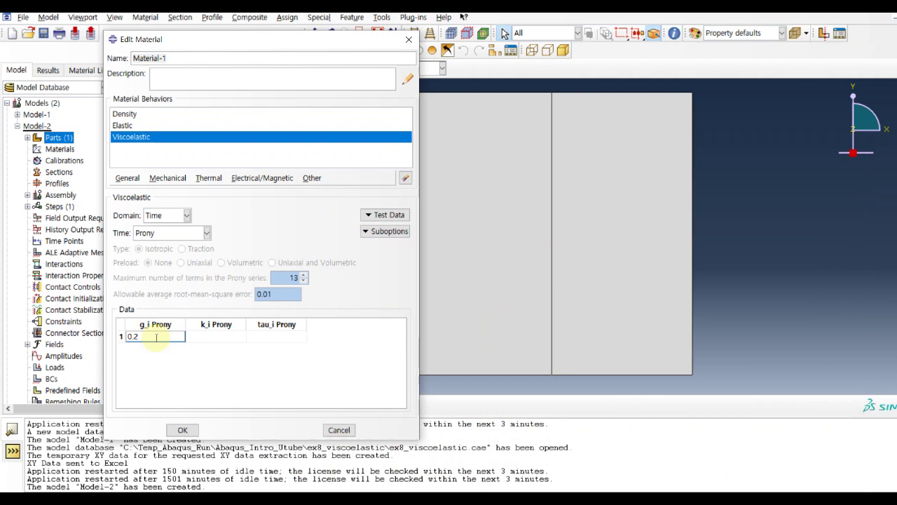
left_click(187, 338)
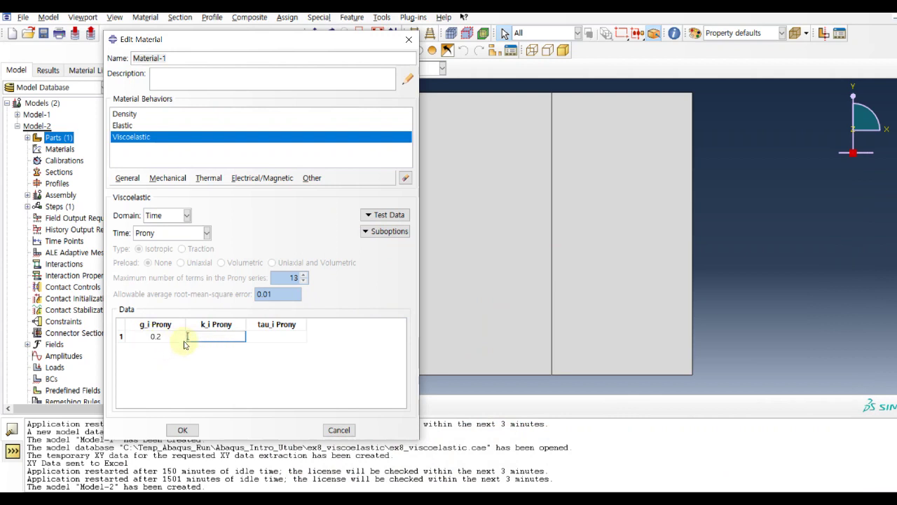
left_click(185, 344)
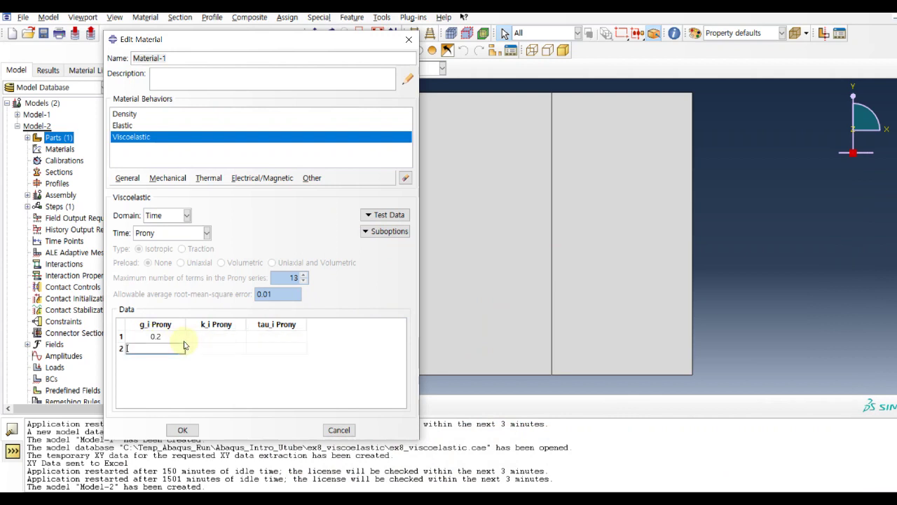
left_click(171, 345)
type("0.1")
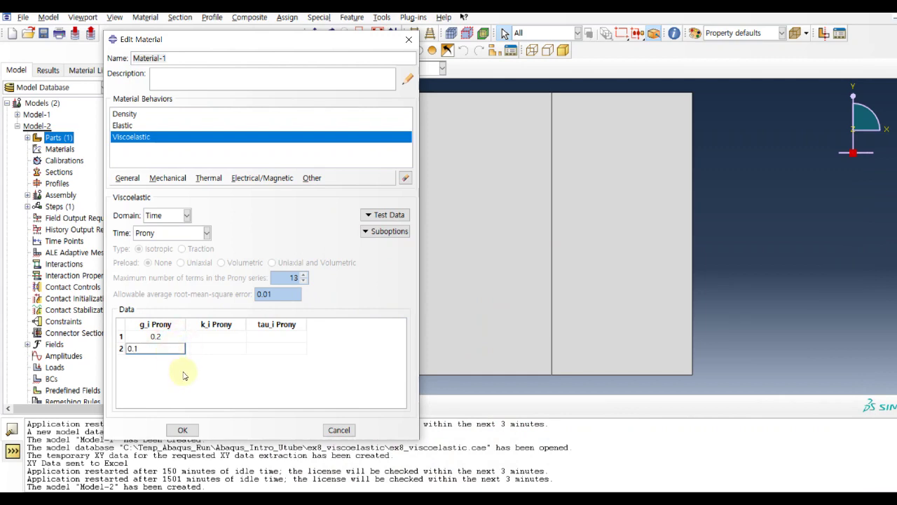
left_click(180, 372)
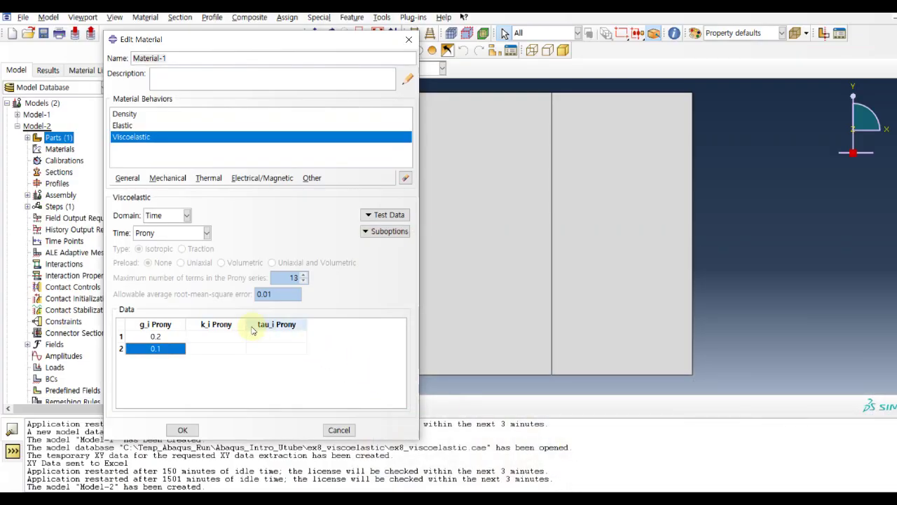
- Enter tau_i Prony values 10 and 100 and k_i Prony values of 0 in both rows, and save the material
double_click(265, 336)
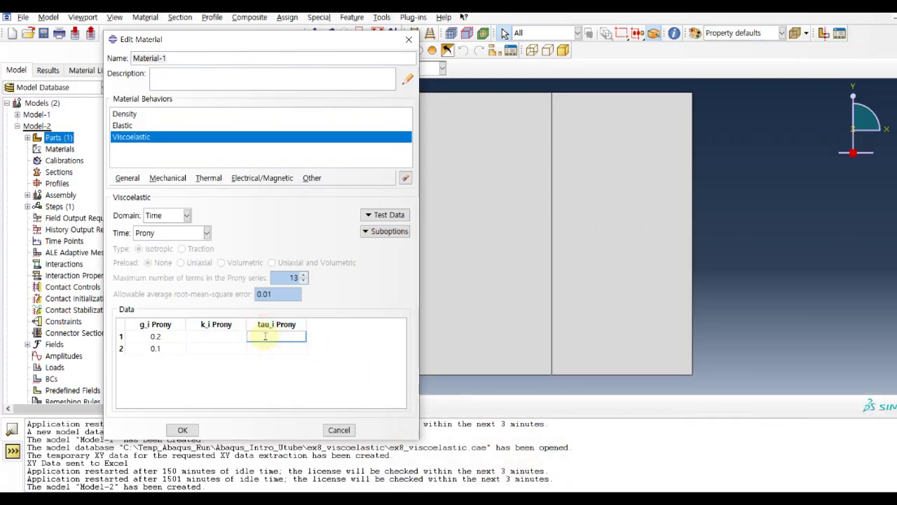
left_click(273, 349)
type("100")
left_click(227, 336)
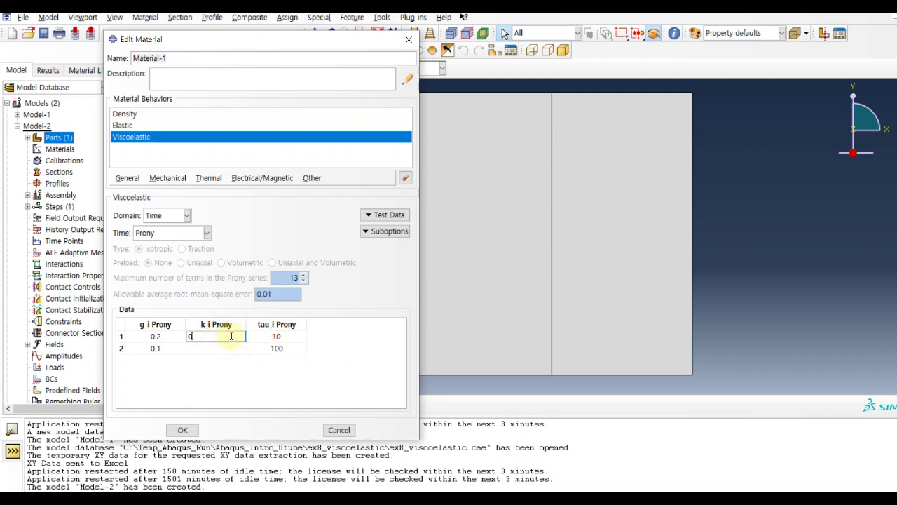
left_click(221, 358)
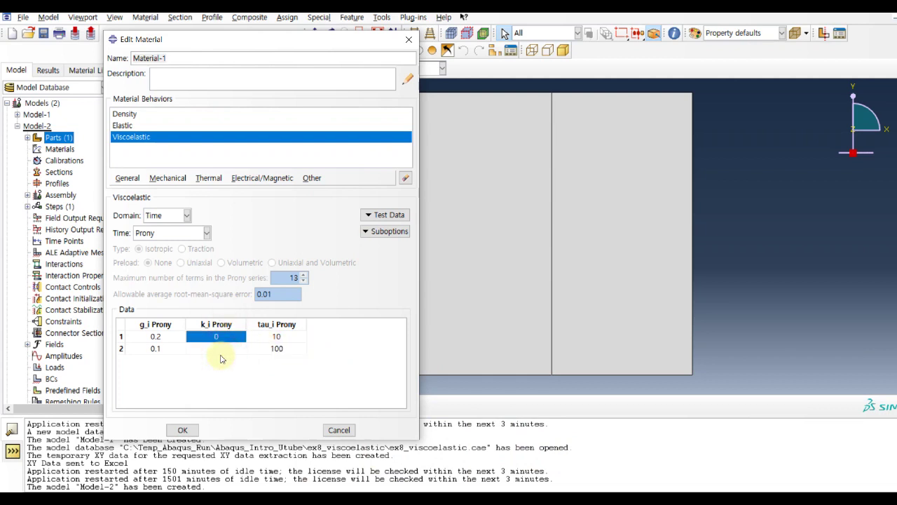
left_click(216, 349)
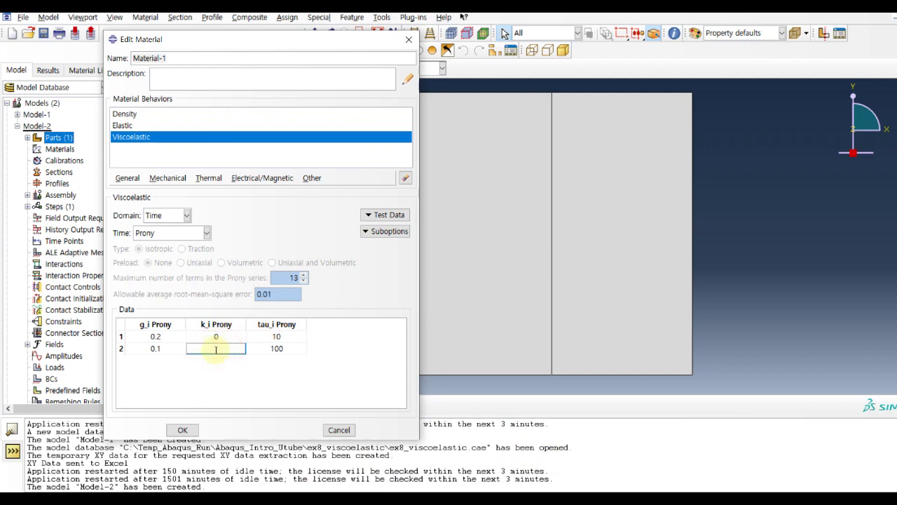
type("0")
left_click(226, 382)
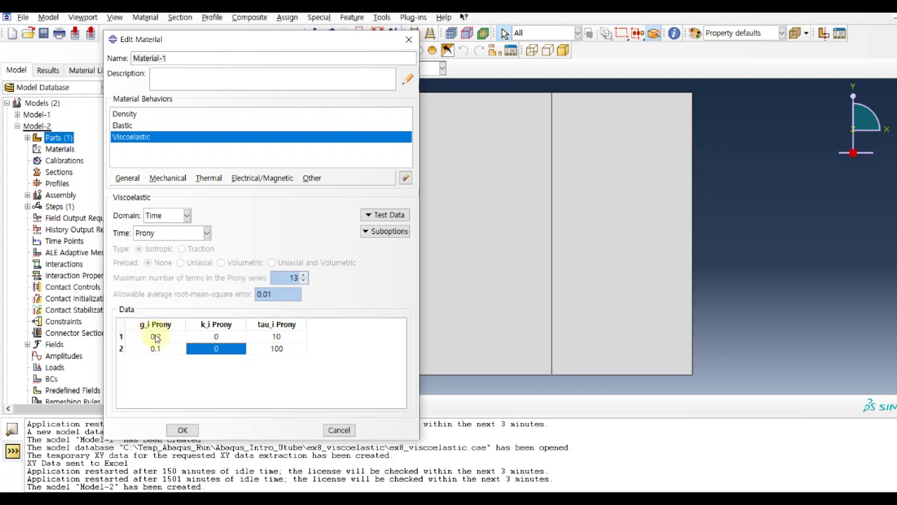
left_click(275, 335)
type("10")
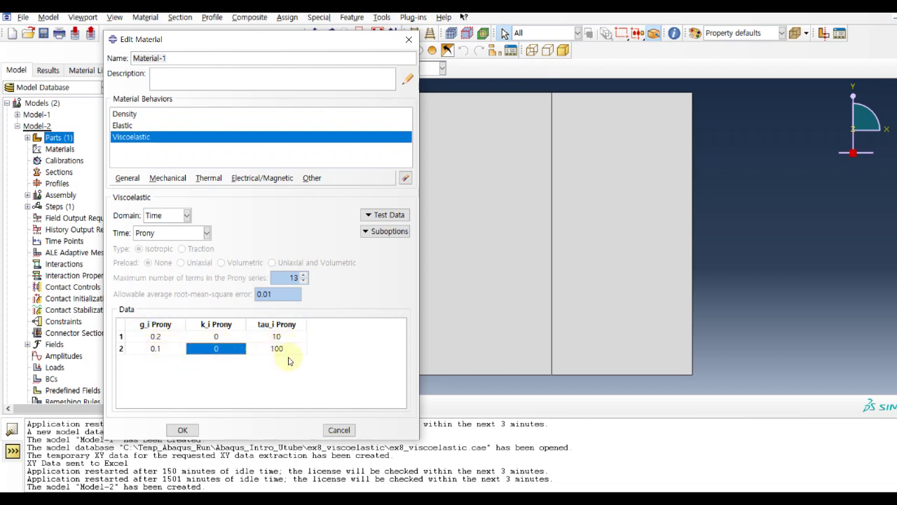
left_click(183, 430)
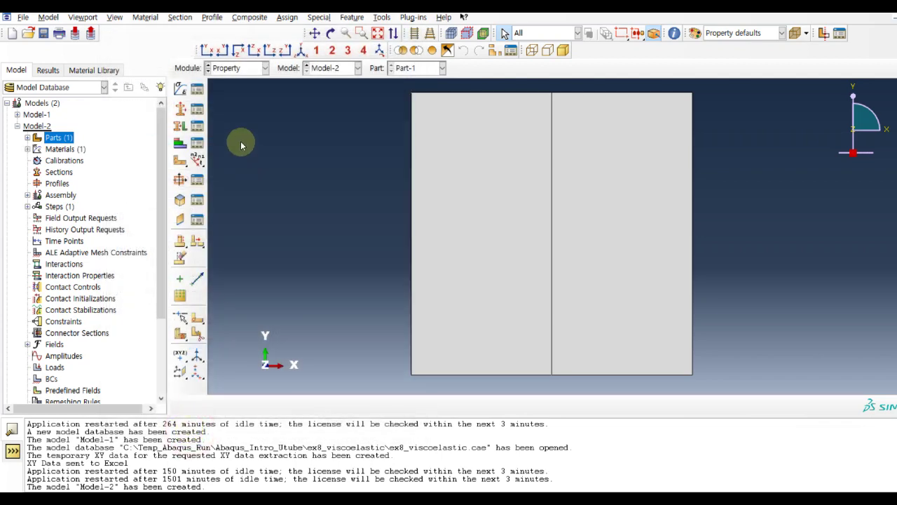
- Create a homogeneous solid section using Material-1 with a plane stress/strain thickness of 1
left_click(181, 125)
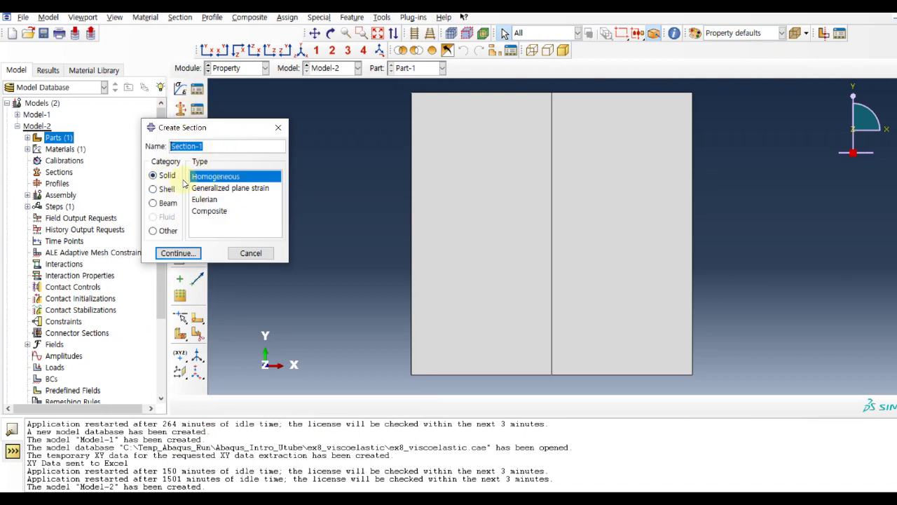
left_click(176, 253)
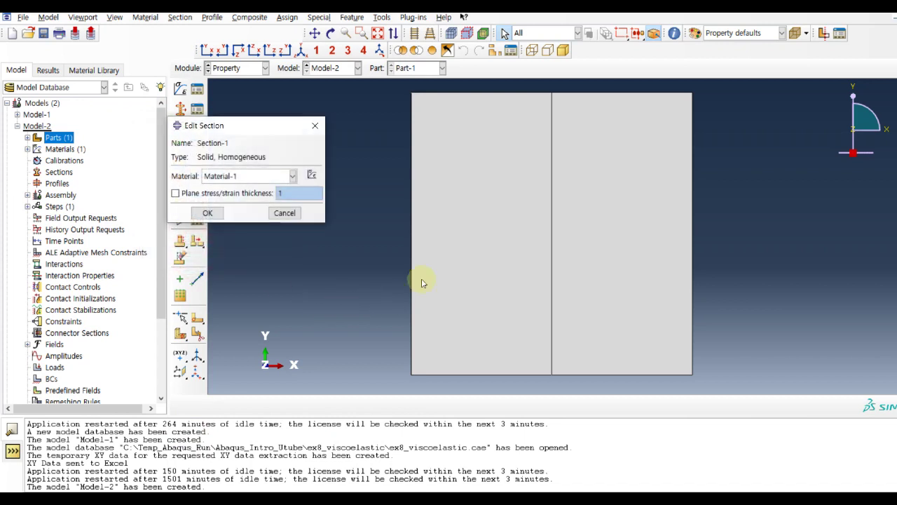
left_click(218, 196)
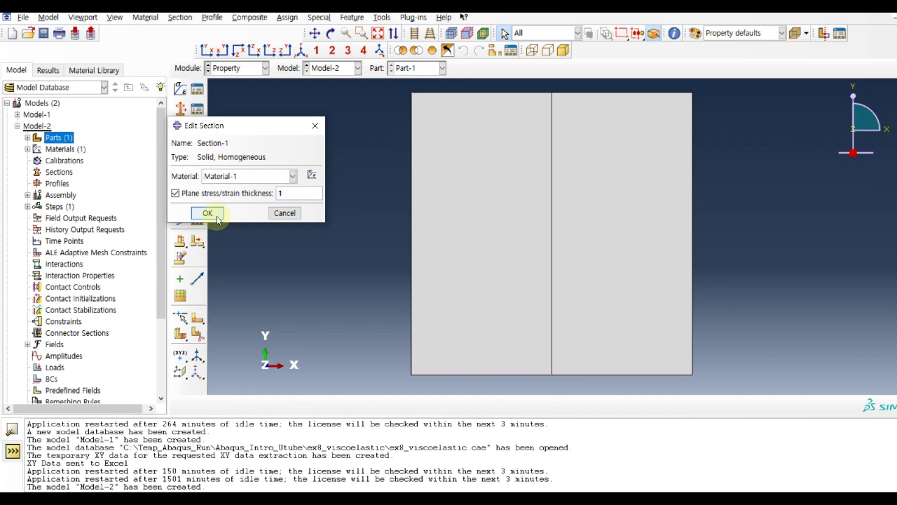
left_click(217, 218)
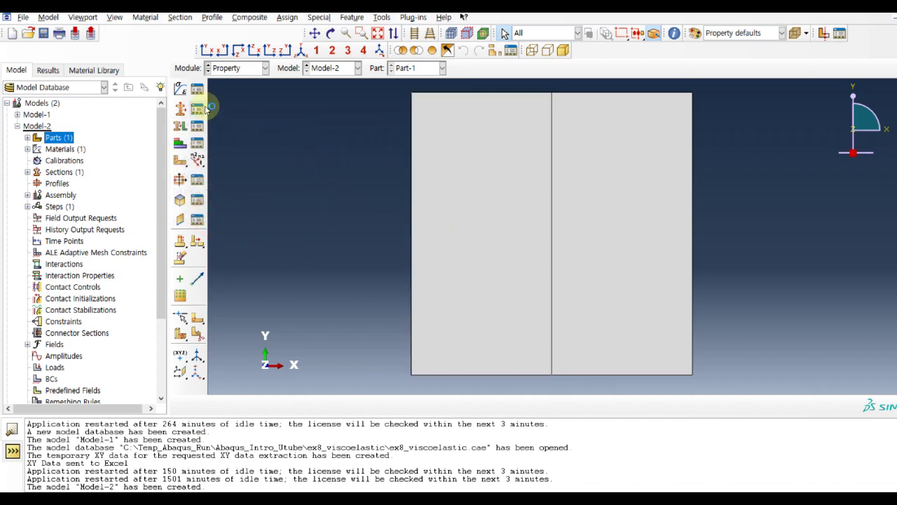
- Assign Section-1 to both halves of the partitioned face, taking the thickness from the section
left_click(183, 128)
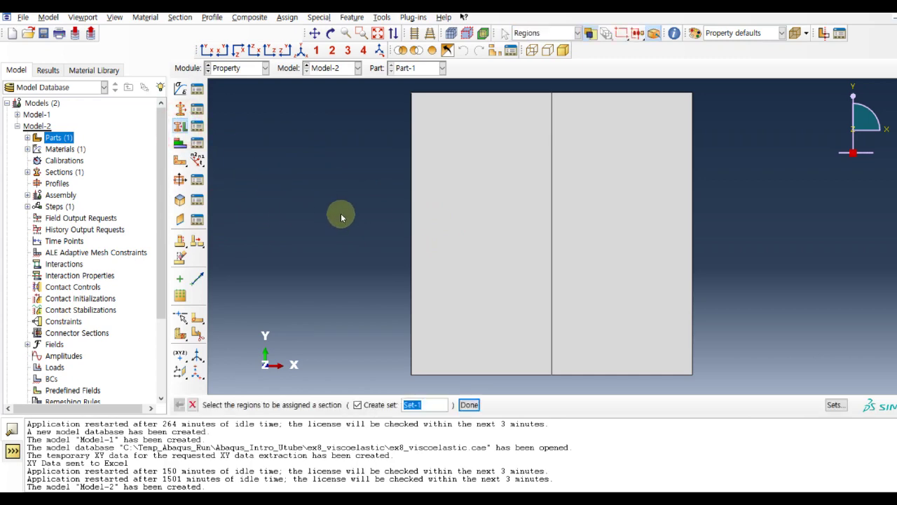
left_click(475, 232)
left_click(615, 265, "shift")
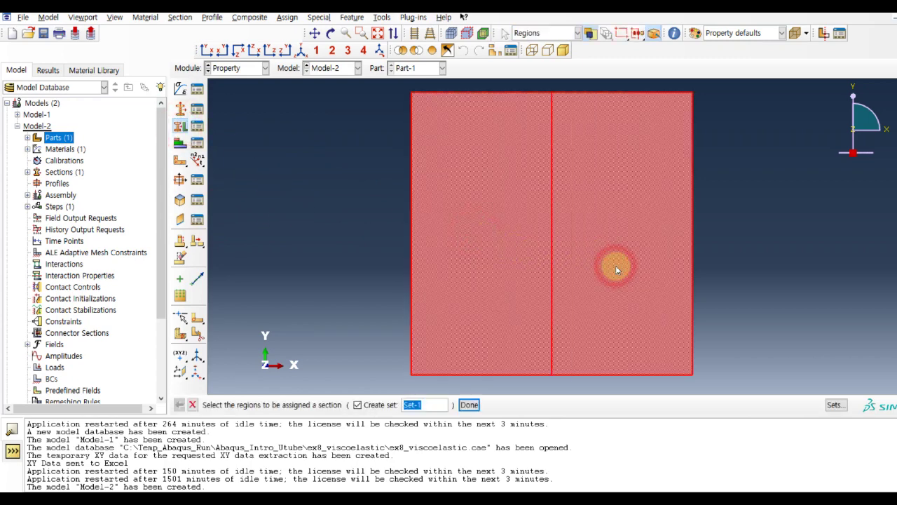
left_click(470, 405)
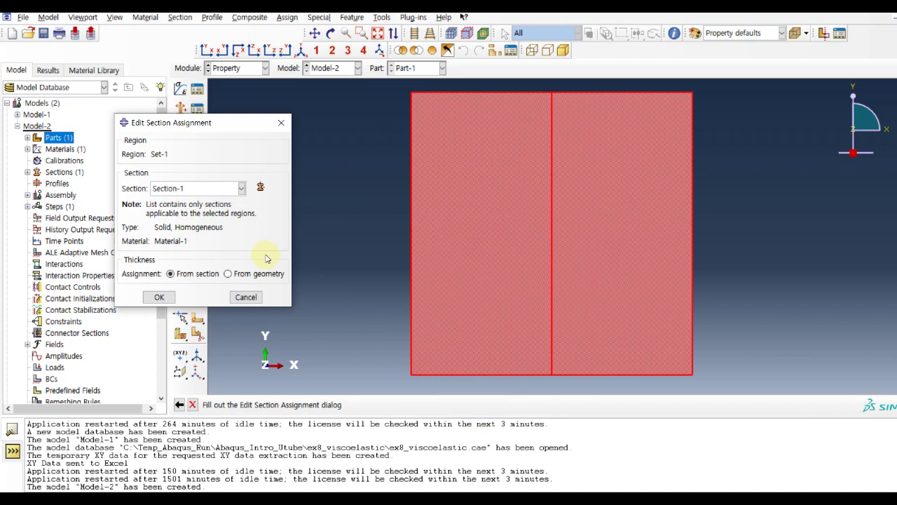
left_click(159, 297)
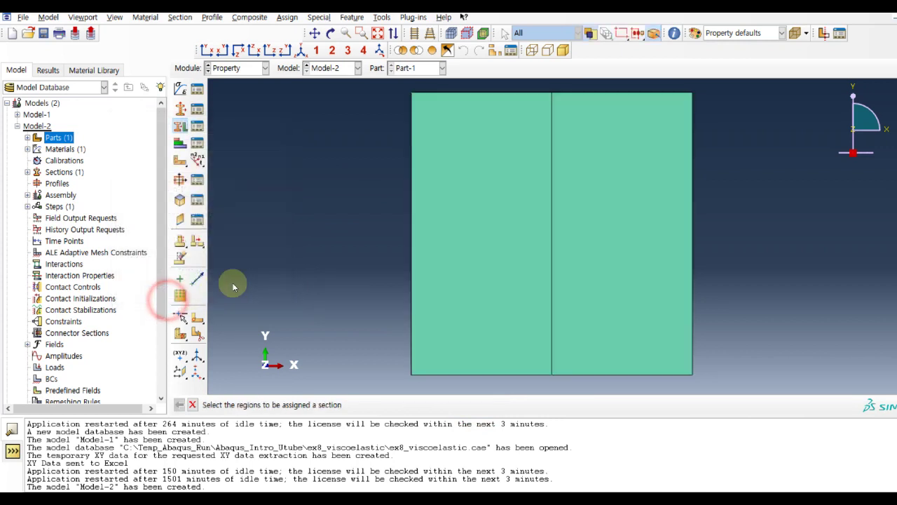
- Switch to the Assembly module and create a dependent instance of Part-1
left_click(244, 67)
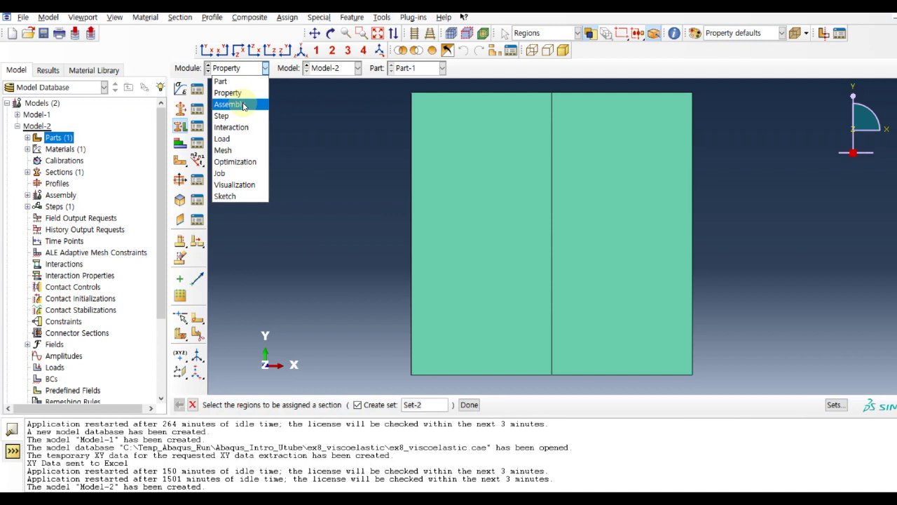
left_click(243, 105)
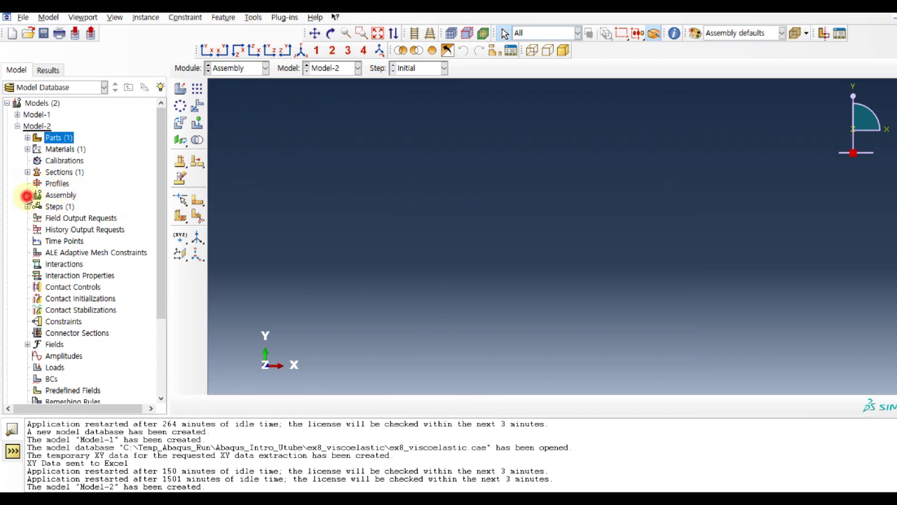
left_click(27, 194)
double_click(62, 206)
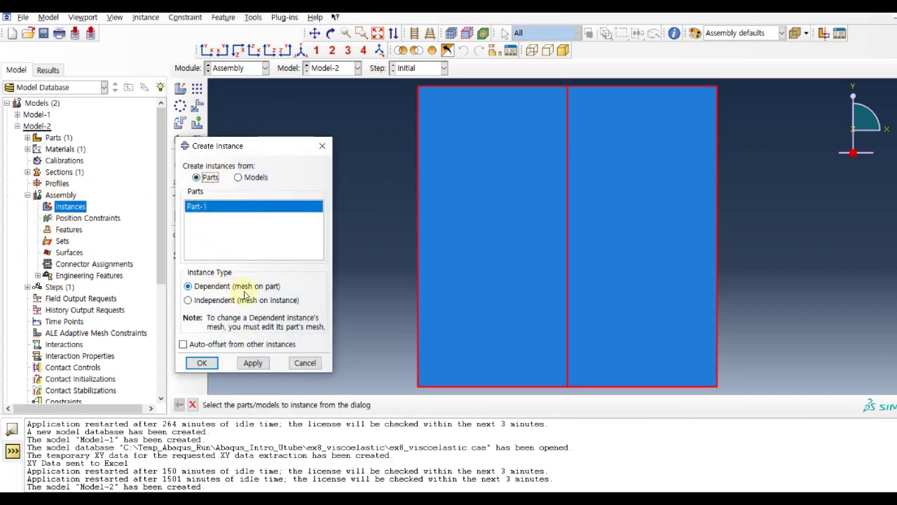
left_click(202, 363)
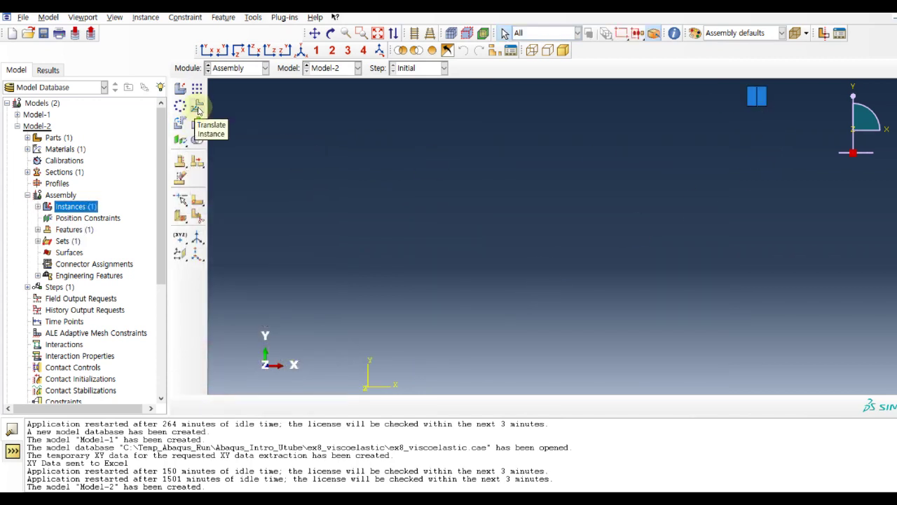
- Translate the part instance so that its lower-left corner lies at the origin of the assembly coordinate system
left_click(198, 107)
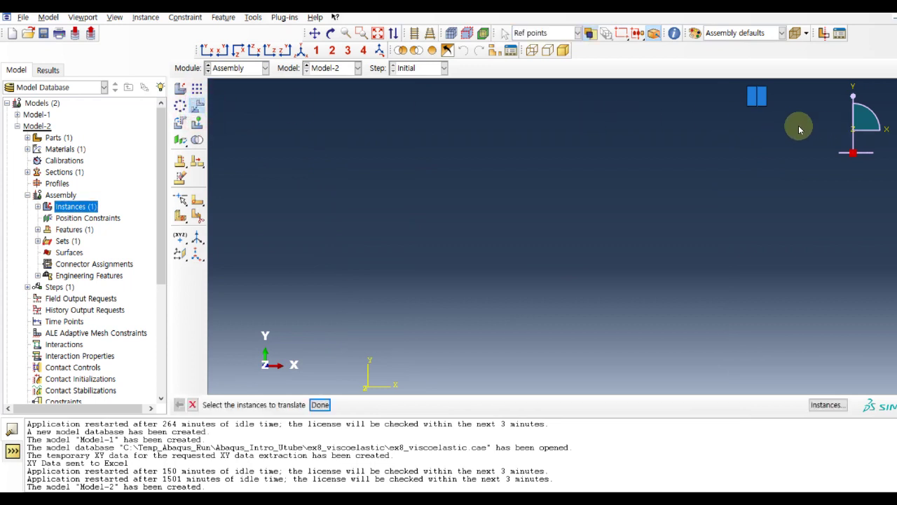
left_click_drag(791, 127, 729, 79)
left_click(320, 405)
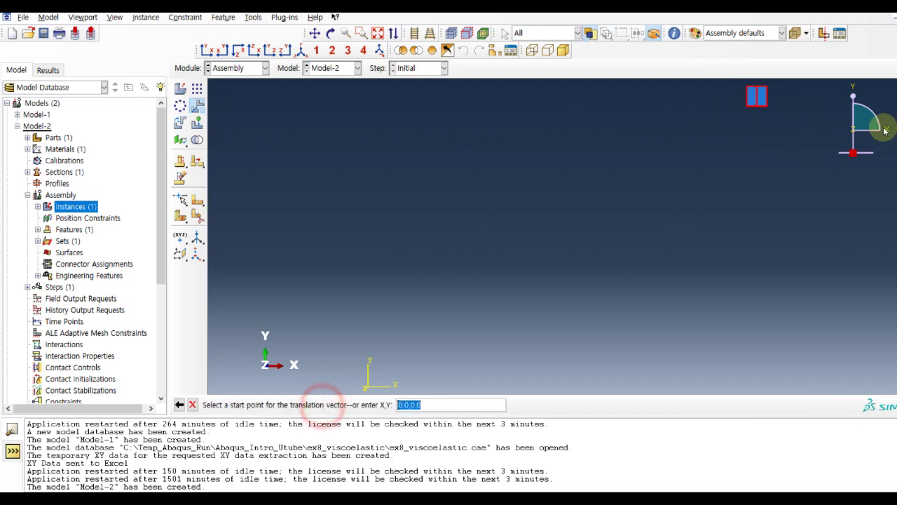
left_click(748, 107)
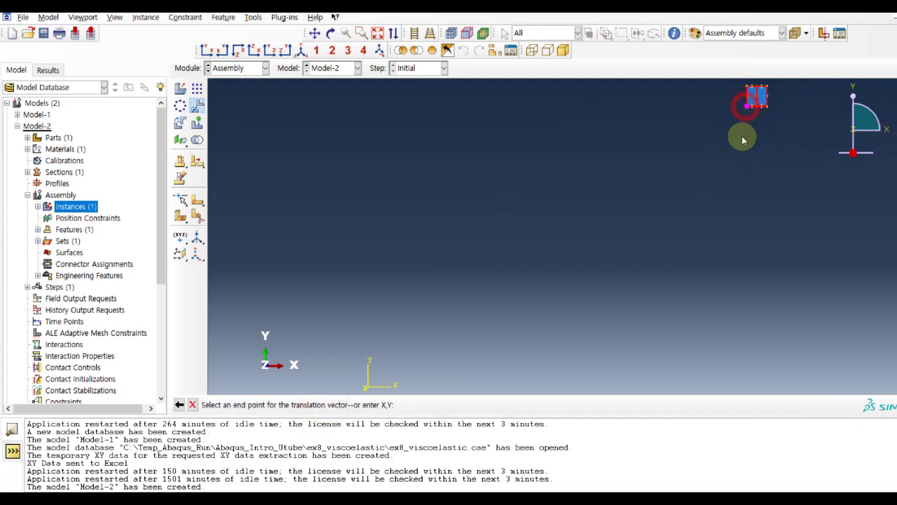
left_click(370, 390)
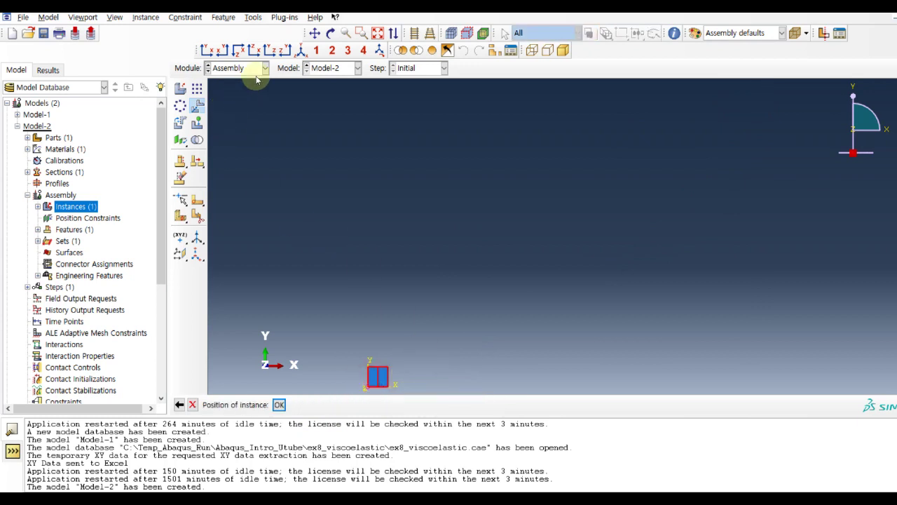
left_click(279, 405)
left_click(377, 33)
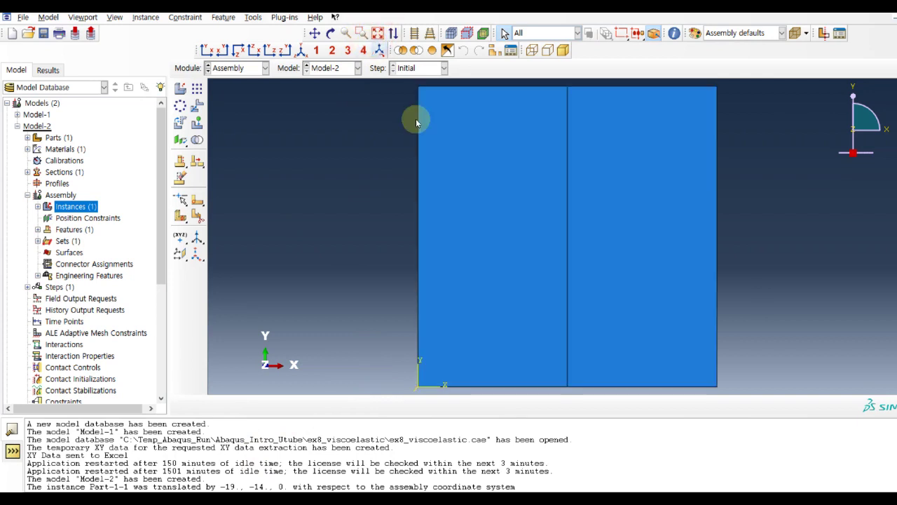
- Switch to the Step module and choose the Dynamic, Implicit procedure for a new step named Step-1 after the Initial step
left_click(236, 68)
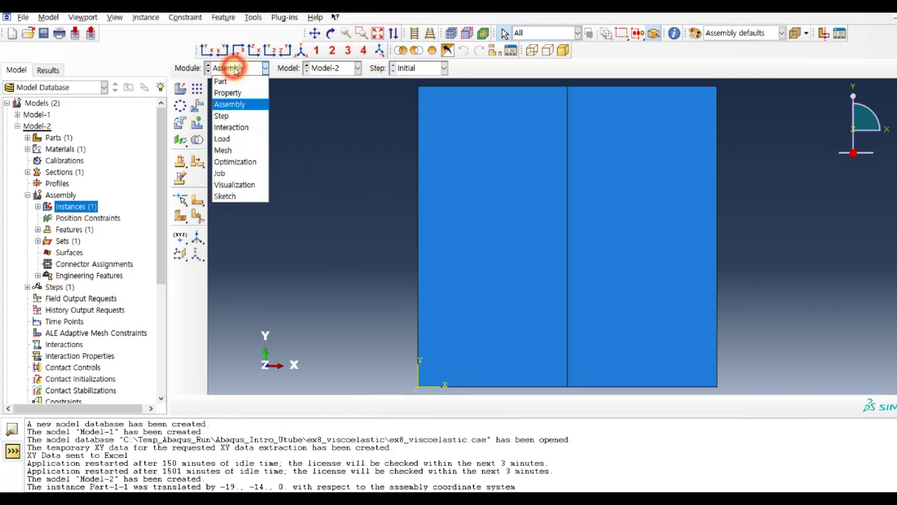
left_click(234, 117)
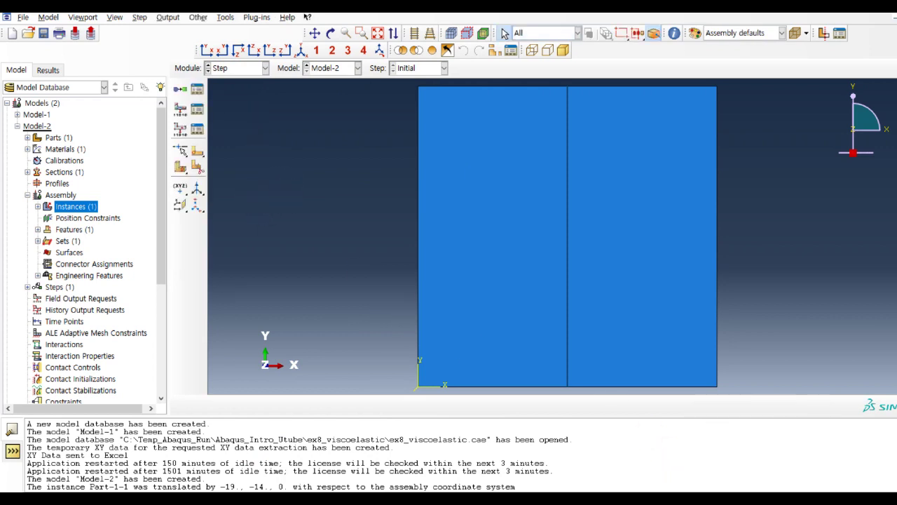
key("alt+Tab")
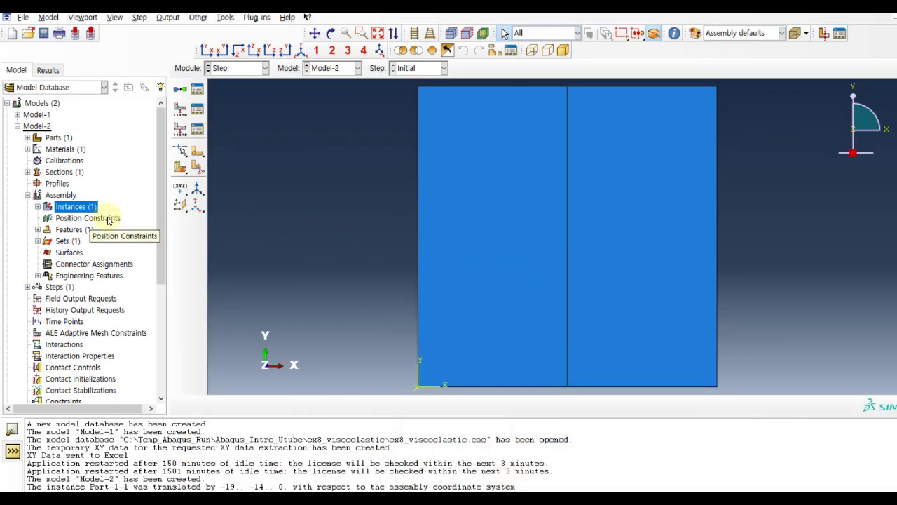
left_click(27, 286)
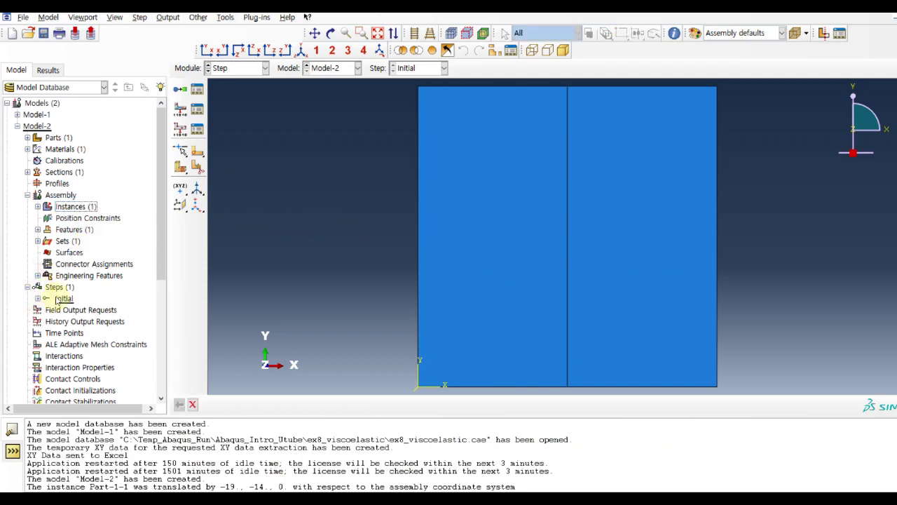
left_click(64, 287)
double_click(64, 287)
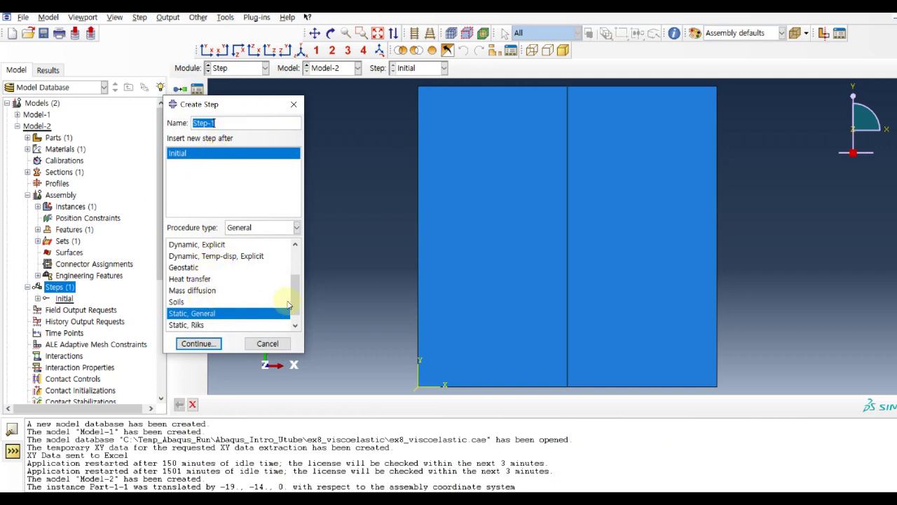
left_click_drag(290, 294, 295, 281)
left_click(208, 255)
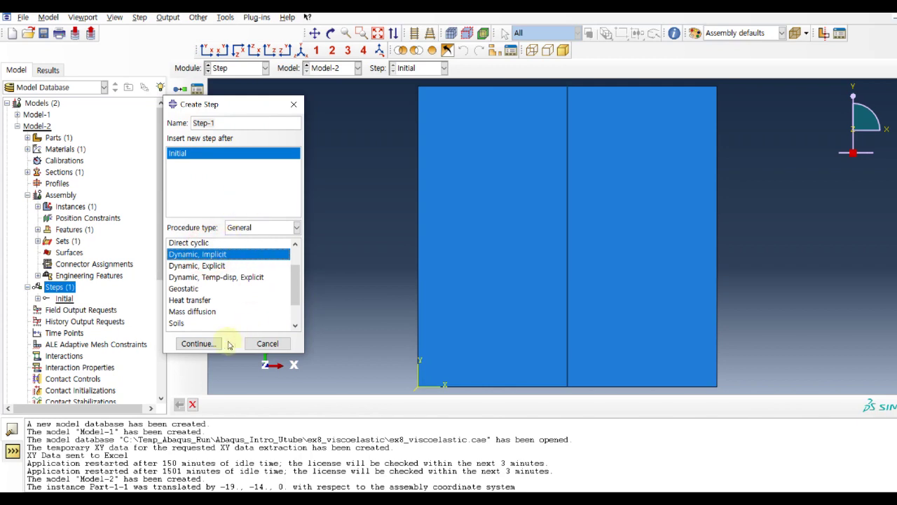
- Describe Step-1 as "rising", set its time period to 5 and turn on Nlgeom
left_click(198, 343)
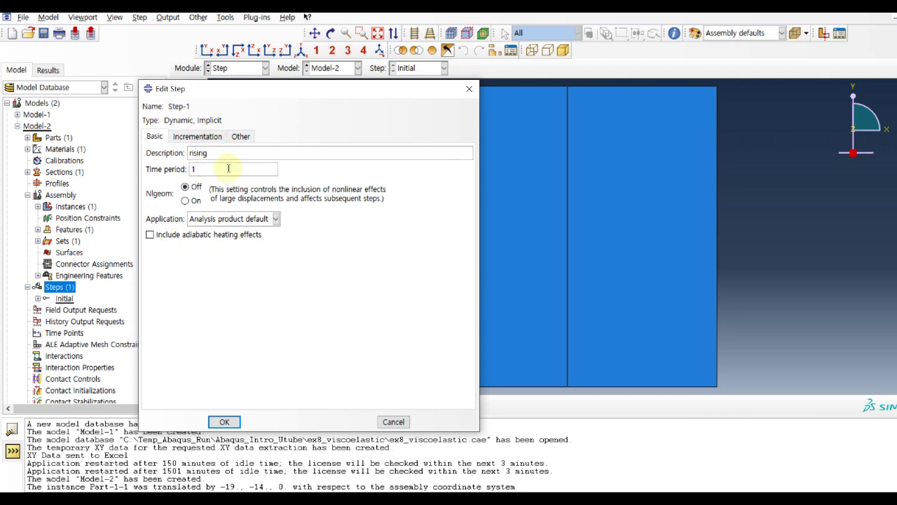
left_click(228, 169)
left_click(195, 201)
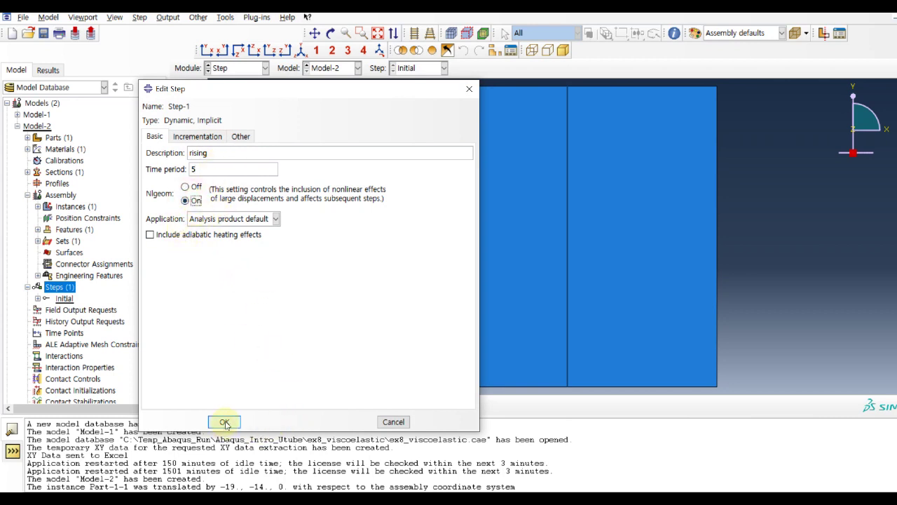
- Set Step-1's automatic incrementation to a maximum of 1000 increments, initial size 0.1 and minimum size 5E-010, and create the step
left_click(208, 136)
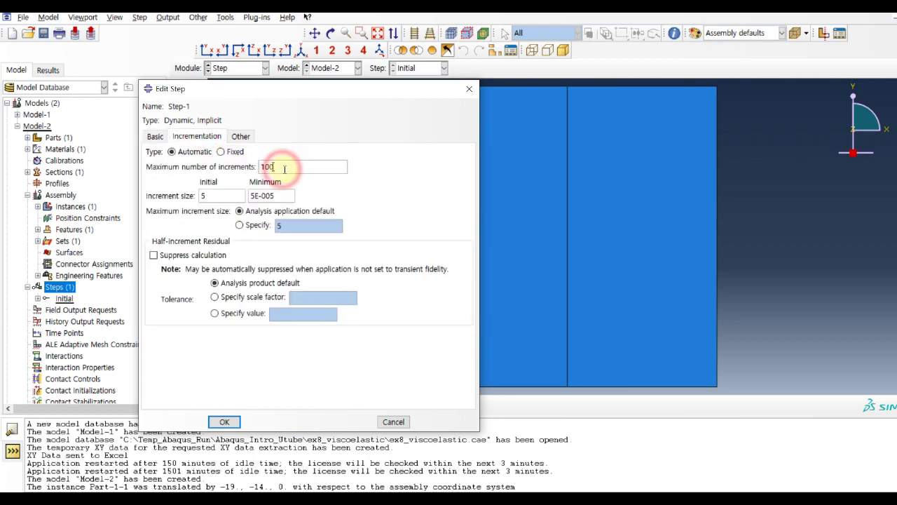
double_click(210, 197)
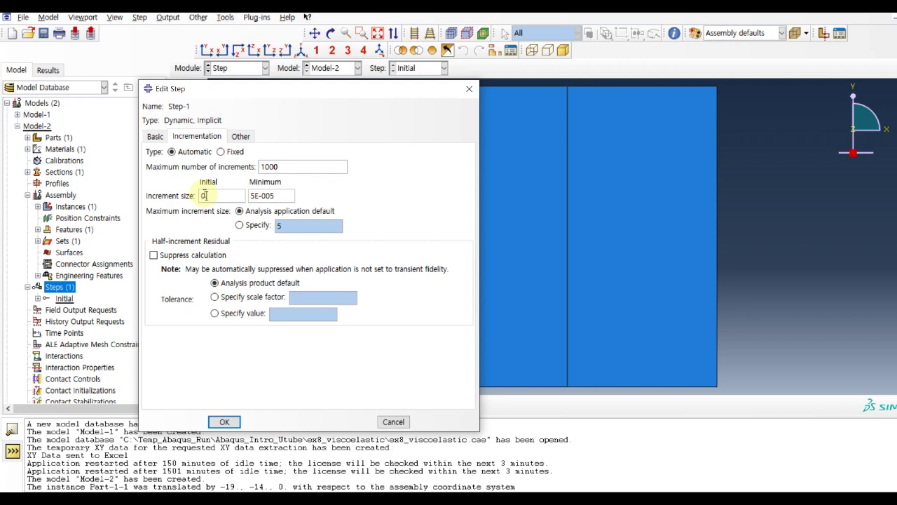
type("0.1")
left_click(281, 195)
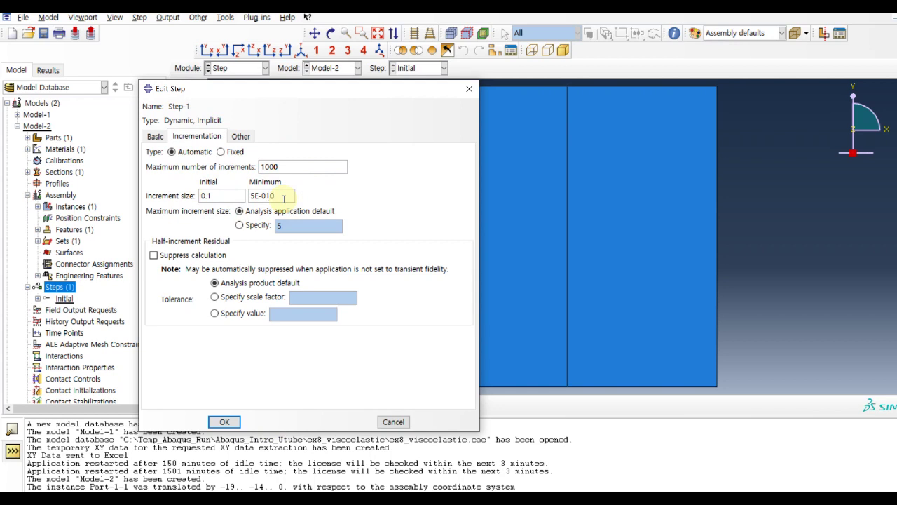
left_click(226, 421)
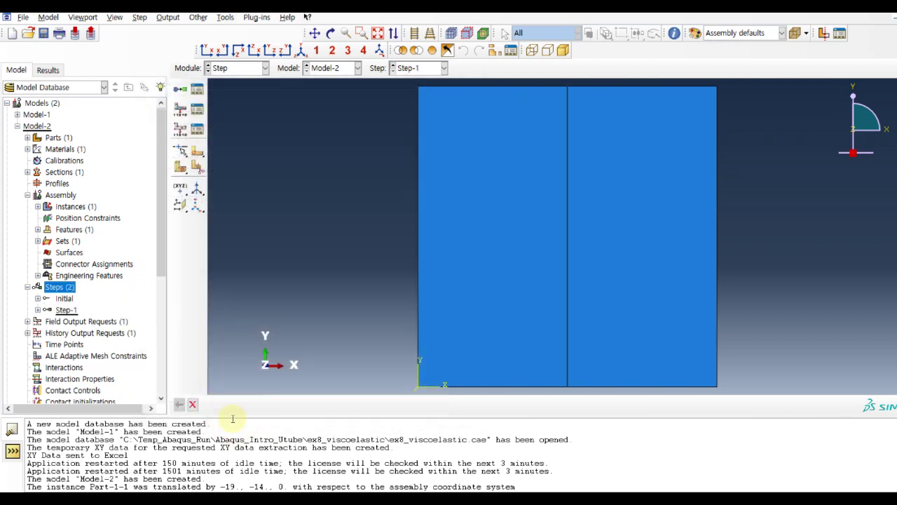
- Rename Step-1 as Step-1-rise
right_click(68, 309)
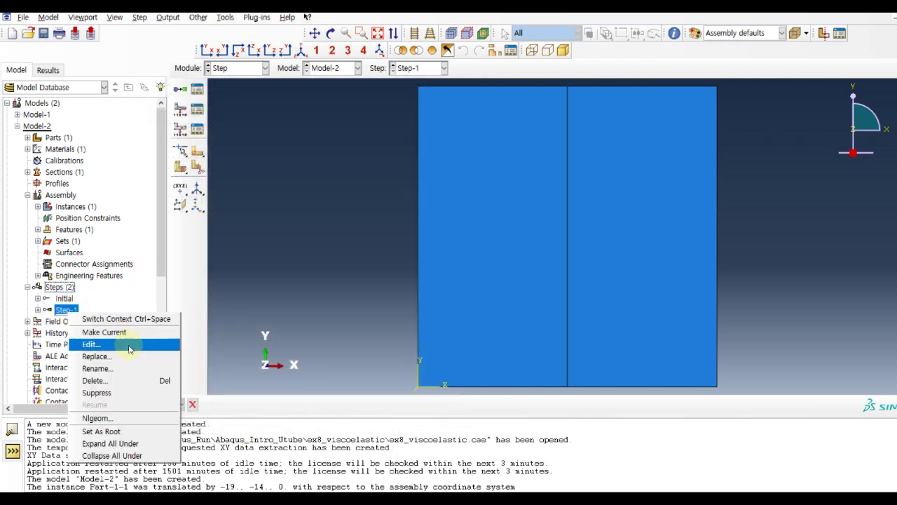
left_click(124, 374)
left_click(91, 110)
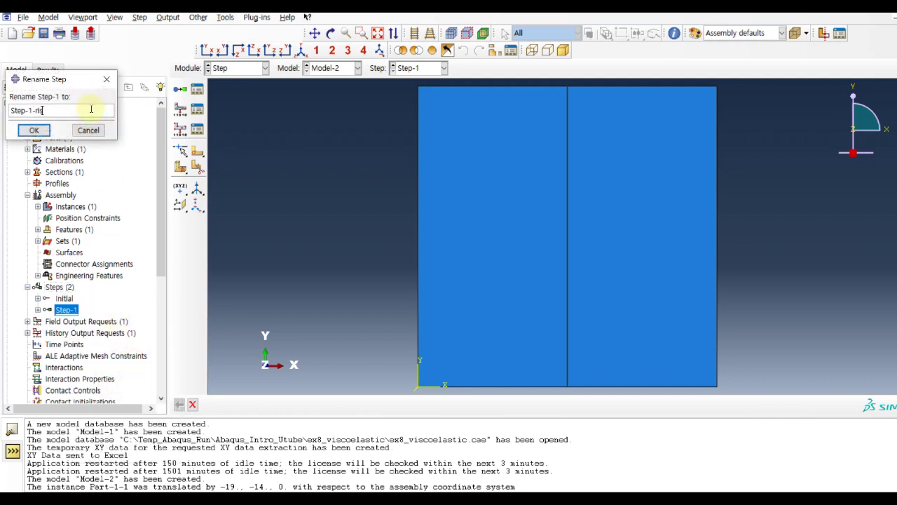
left_click(33, 130)
- Start a Dynamic, Implicit step named Step-2-sustain after Step-1-rise, with time period 50 and description "constant"
double_click(63, 287)
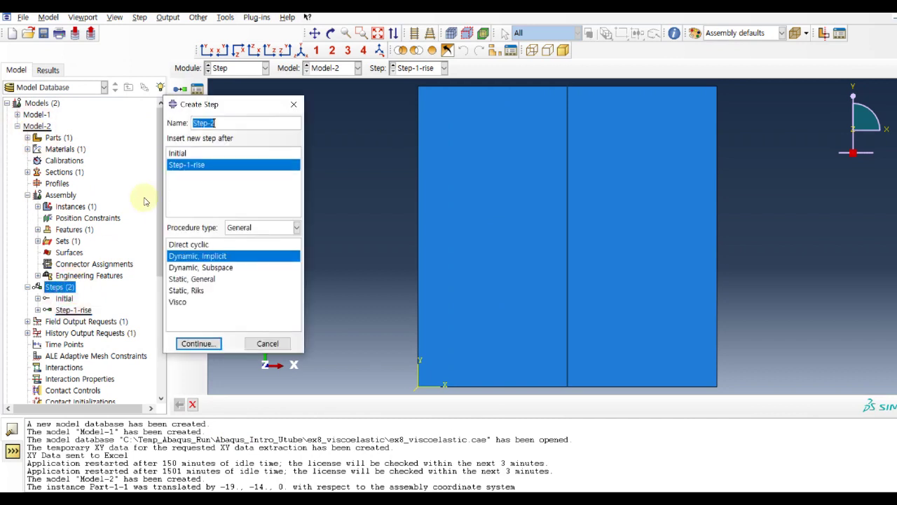
left_click(226, 122)
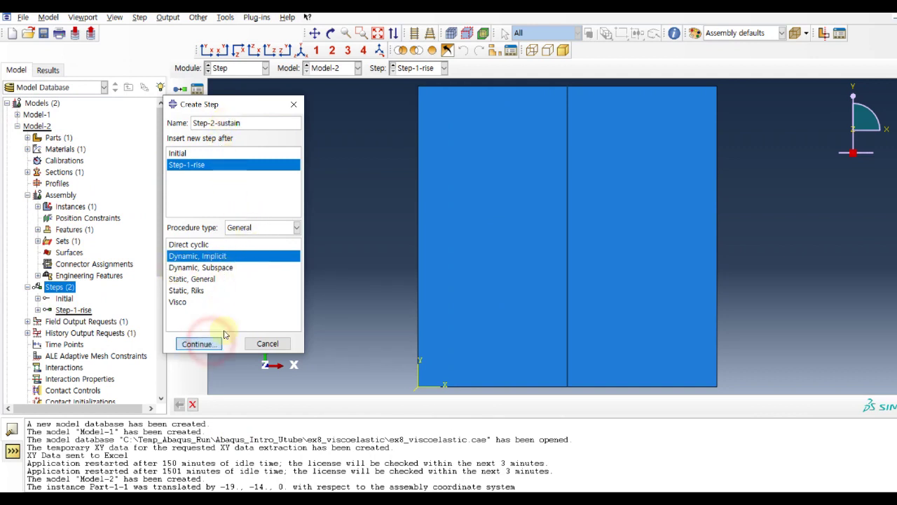
left_click(200, 343)
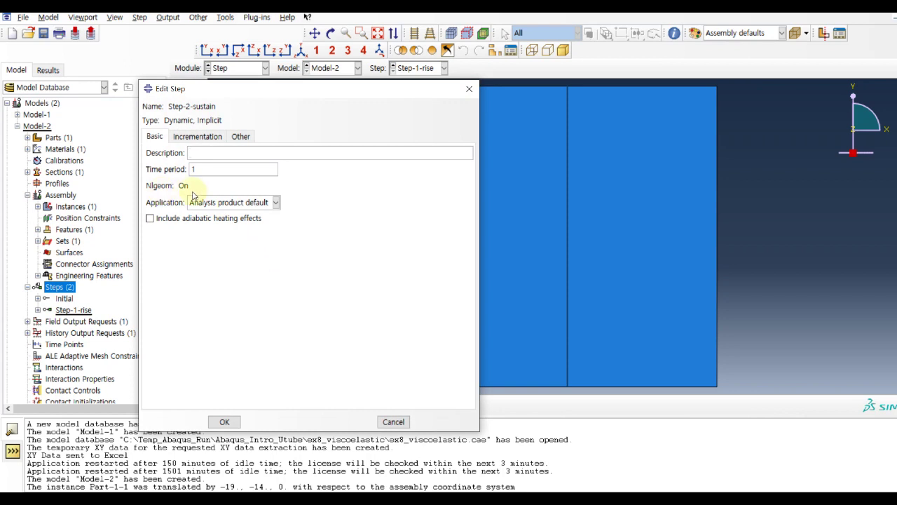
left_click(202, 170)
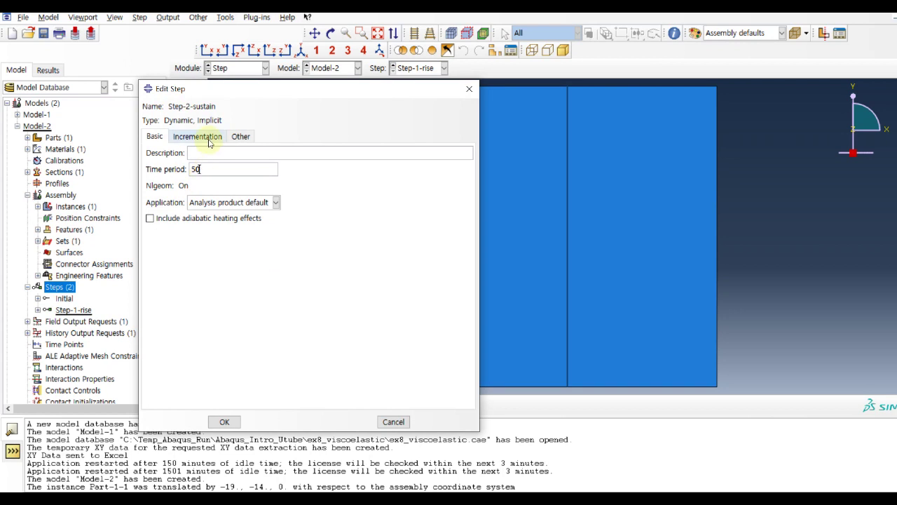
left_click(211, 153)
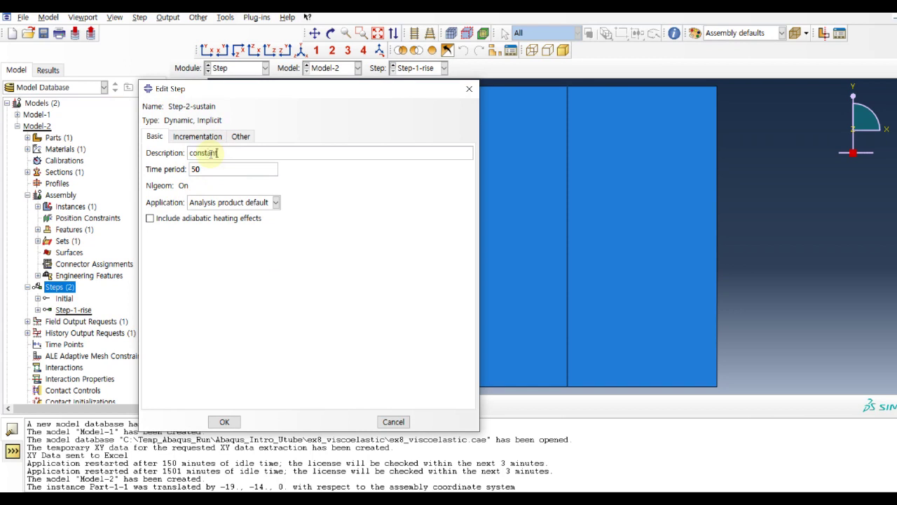
- Set Step-2-sustain's incrementation to a maximum of 1000 increments, initial size 0.1 and minimum size 1e-10, and create the step
left_click(200, 137)
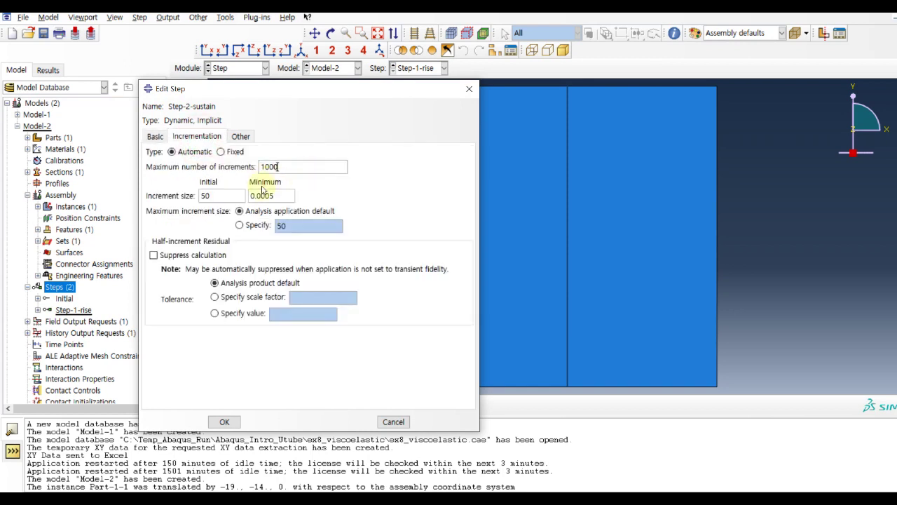
left_click_drag(232, 196, 202, 196)
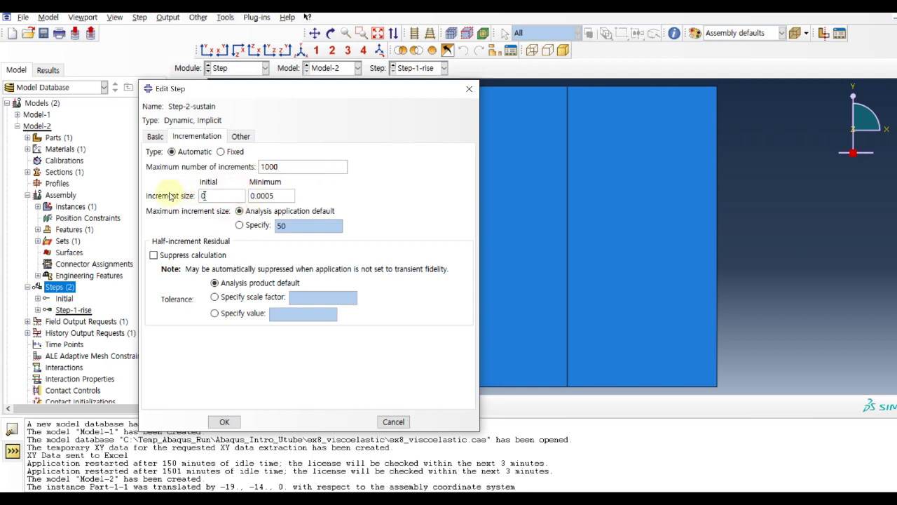
left_click(282, 195)
left_click_drag(282, 195, 236, 195)
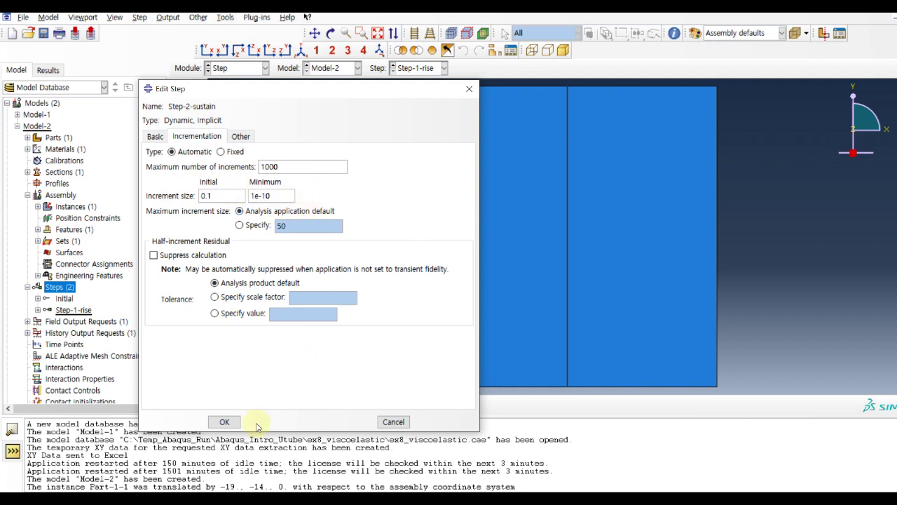
left_click(224, 421)
- Start a Dynamic, Implicit step named Step-3-fall after Step-2-sustain, with description "falling" and time period 5
right_click(70, 288)
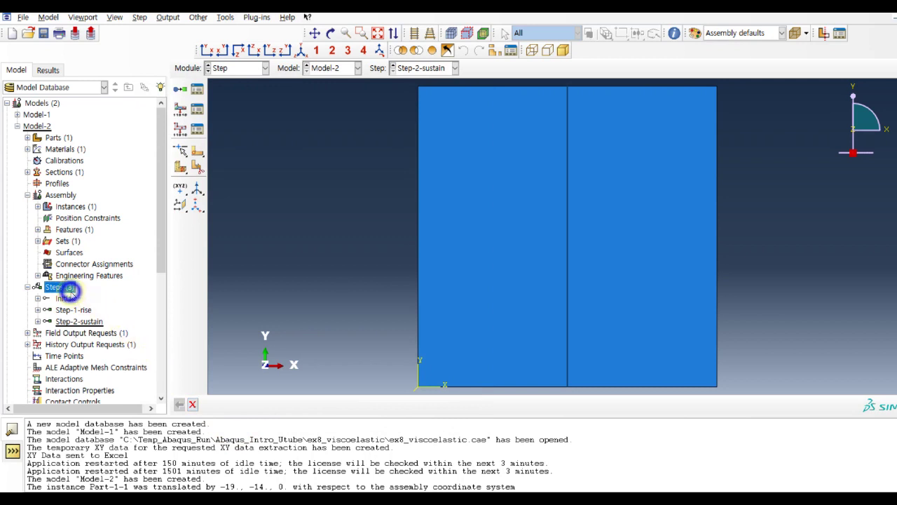
left_click(96, 313)
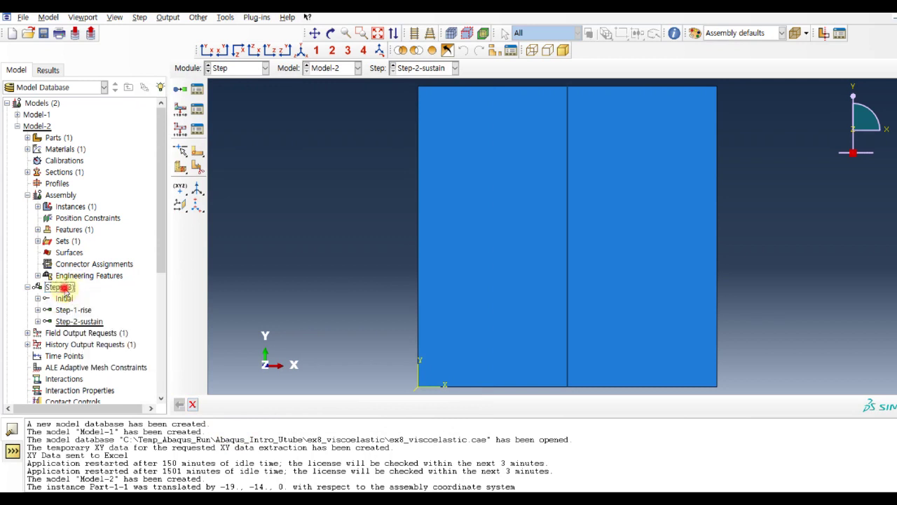
left_click(241, 124)
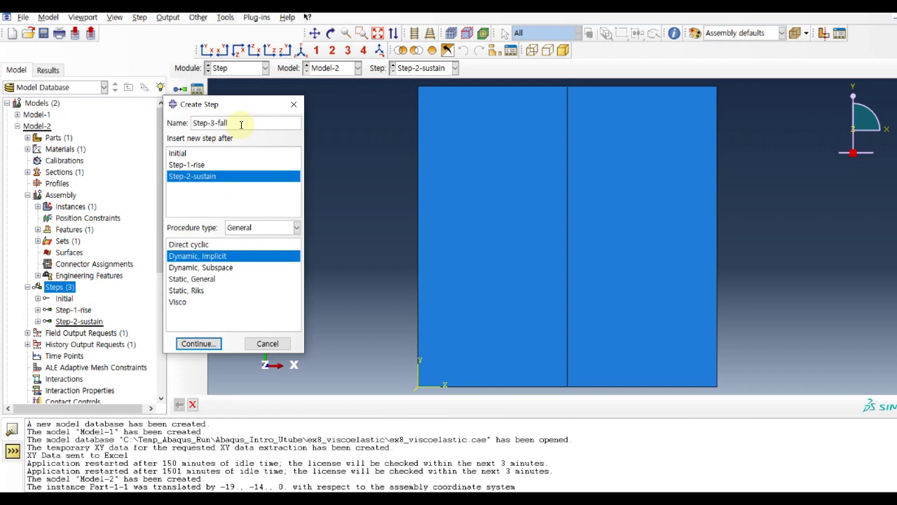
left_click(242, 255)
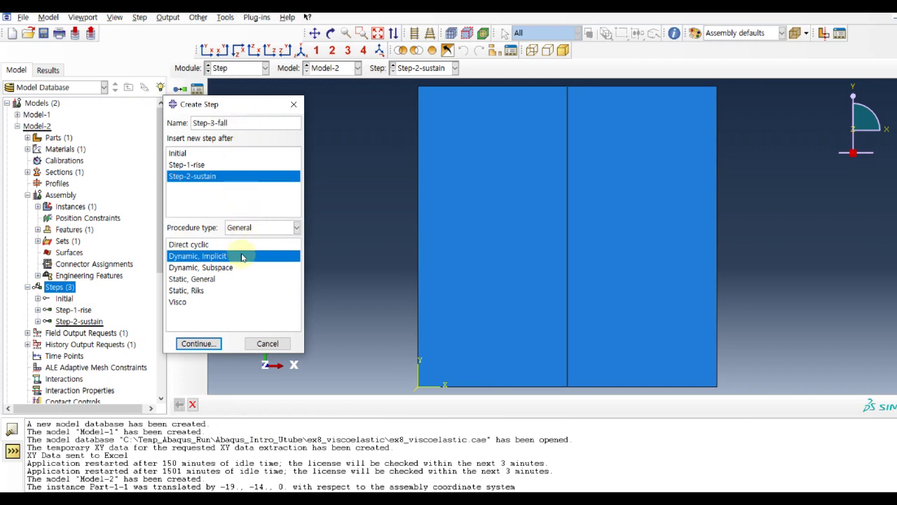
left_click(209, 342)
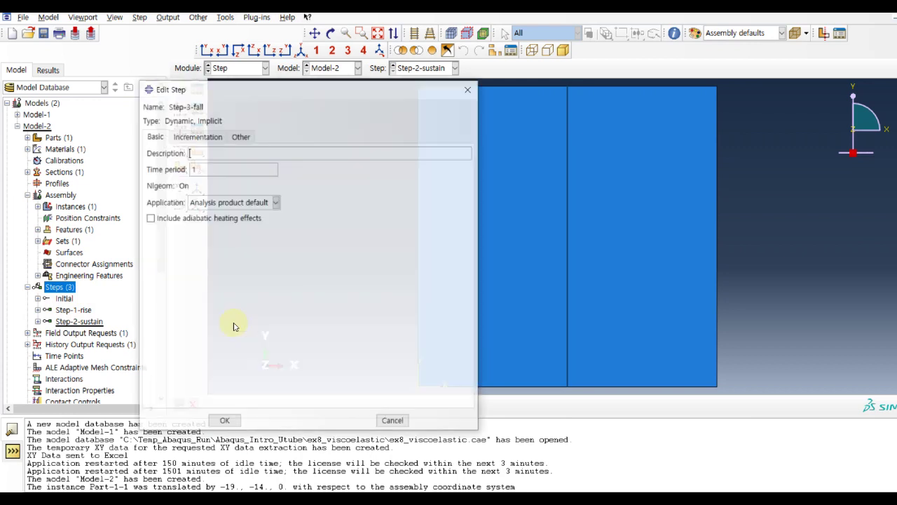
left_click(215, 154)
left_click(215, 154)
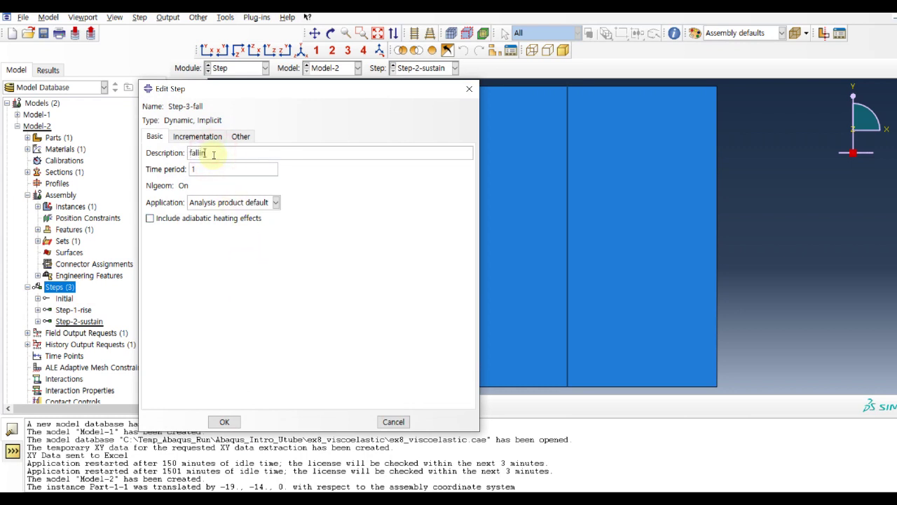
left_click(225, 169)
- Set Step-3-fall's incrementation to a maximum of 1000 increments, initial size 0.1 and minimum size 5E-010, and create the step
left_click(210, 136)
left_click(290, 167)
double_click(203, 196)
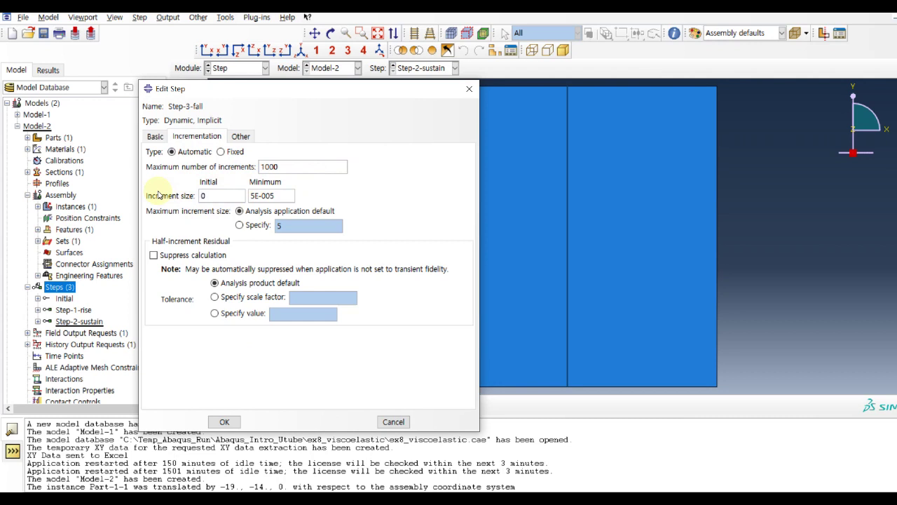
left_click(290, 196)
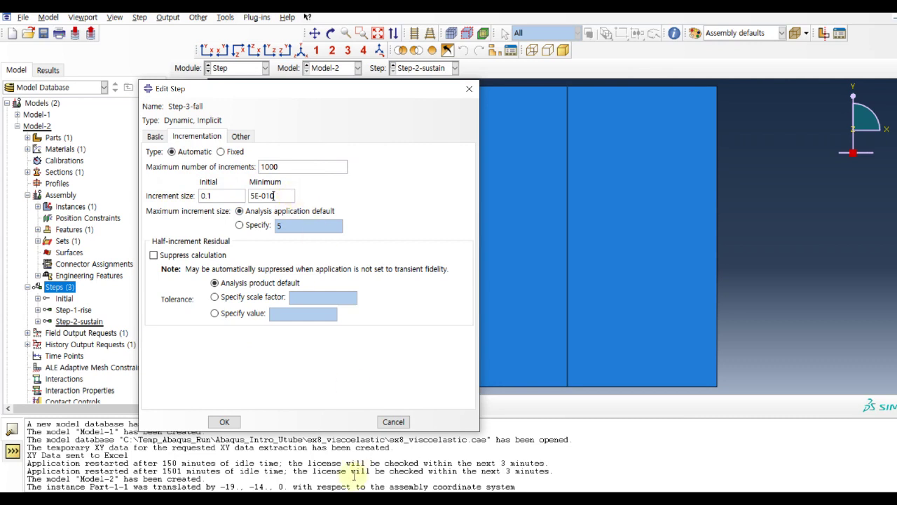
left_click(226, 421)
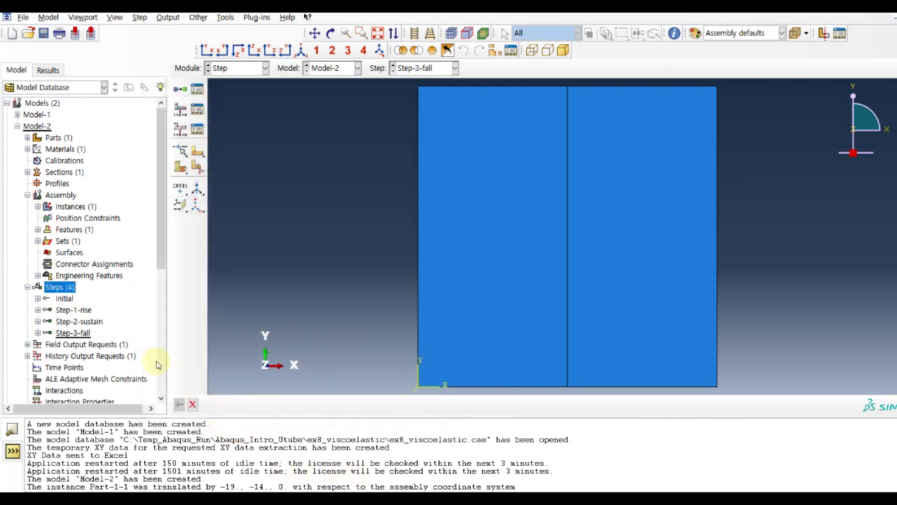
- Start a Dynamic, Implicit step named Step-4-sustain after Step-3-fall, with time period 50
double_click(63, 286)
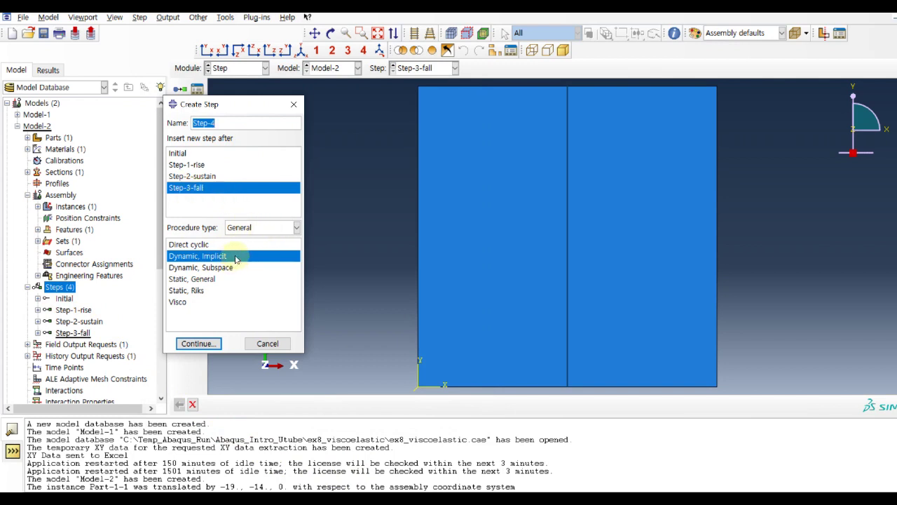
left_click(237, 123)
type("-sustain")
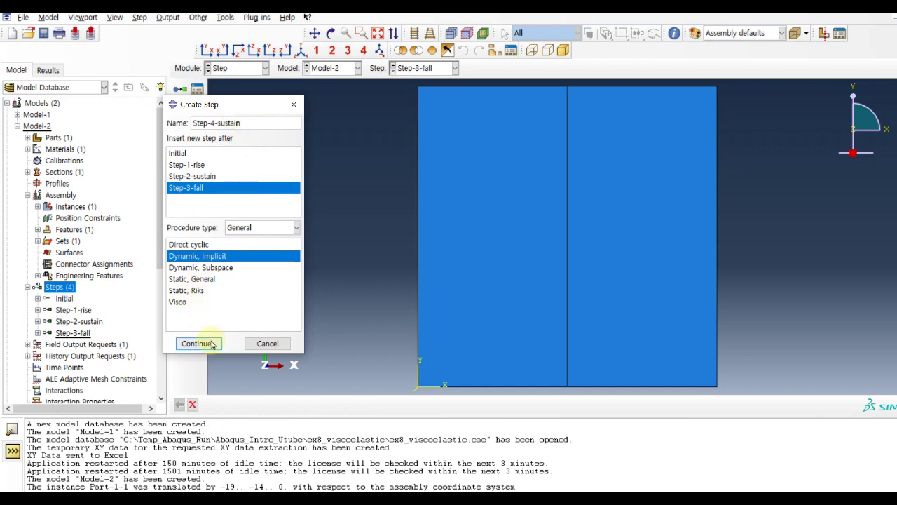
left_click(196, 343)
double_click(227, 166)
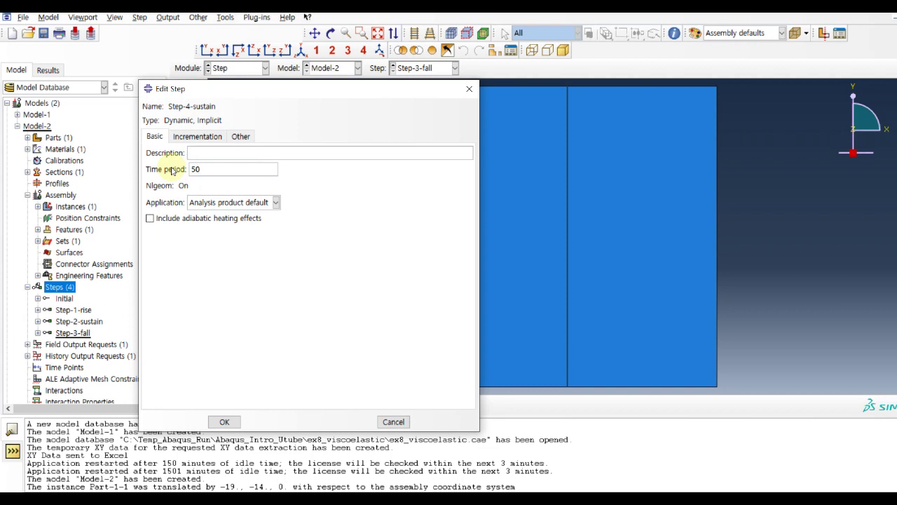
- Set Step-4-sustain's incrementation to a maximum of 1000 increments, initial size 0.1 and minimum size 1e-10, and create the step
left_click(196, 136)
left_click(278, 167)
type("000")
double_click(217, 195)
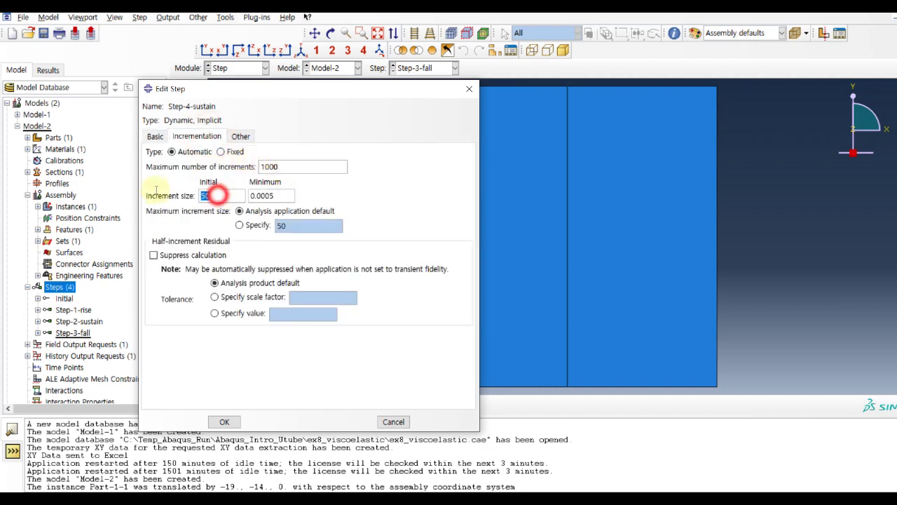
left_click(270, 196)
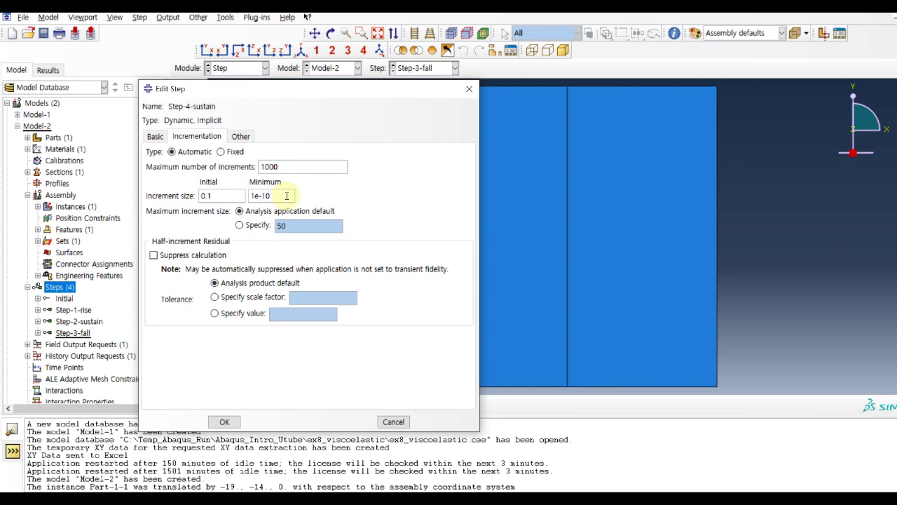
left_click(237, 422)
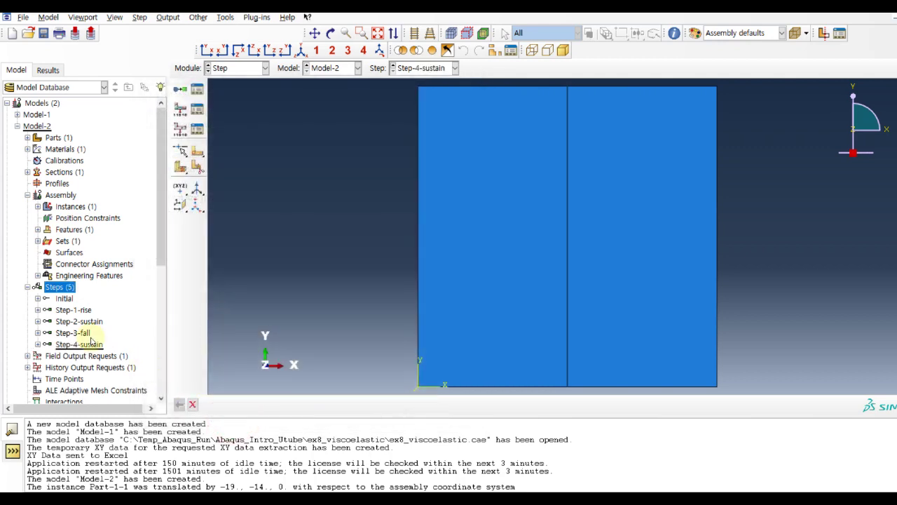
- Review the incrementation settings of Step-3-fall and Step-2-sustain
double_click(75, 333)
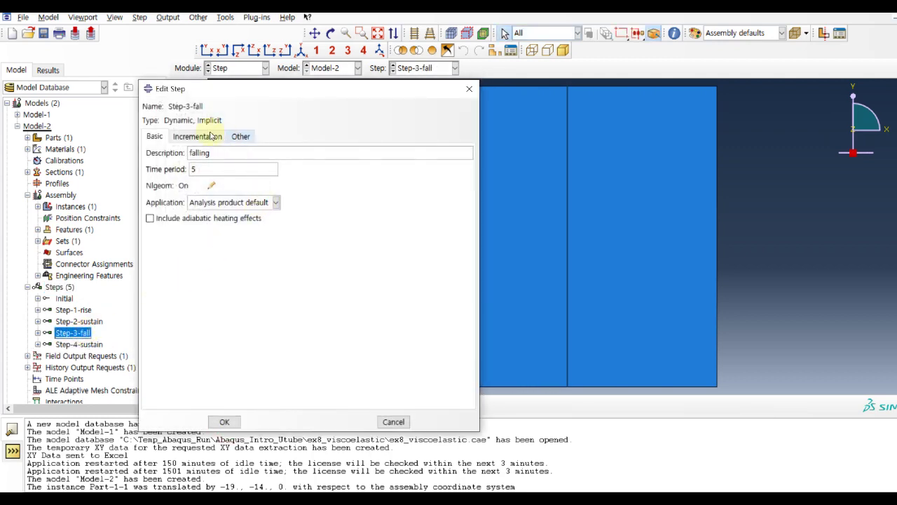
left_click(198, 136)
left_click(223, 422)
double_click(78, 321)
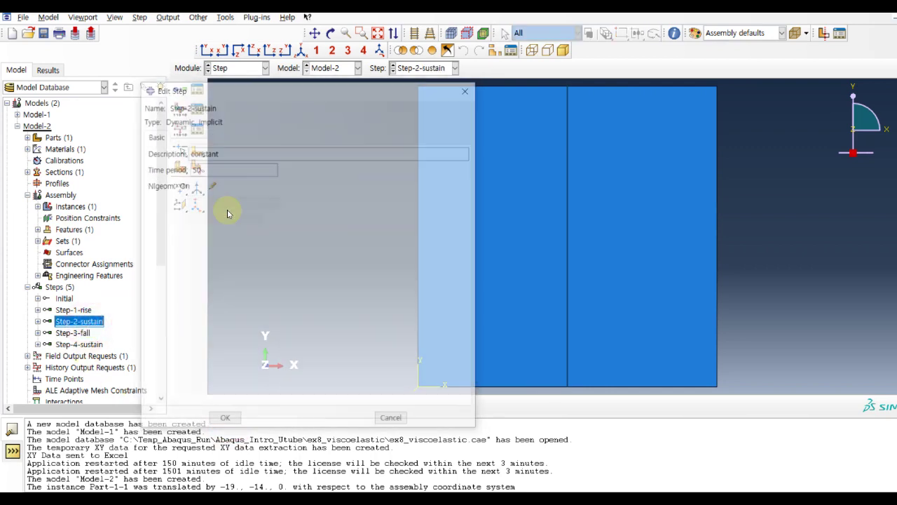
left_click(197, 136)
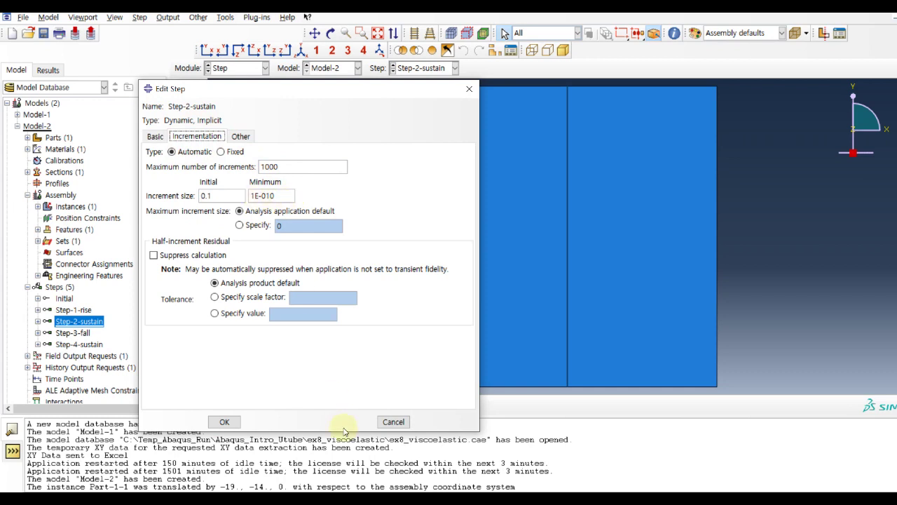
left_click(224, 421)
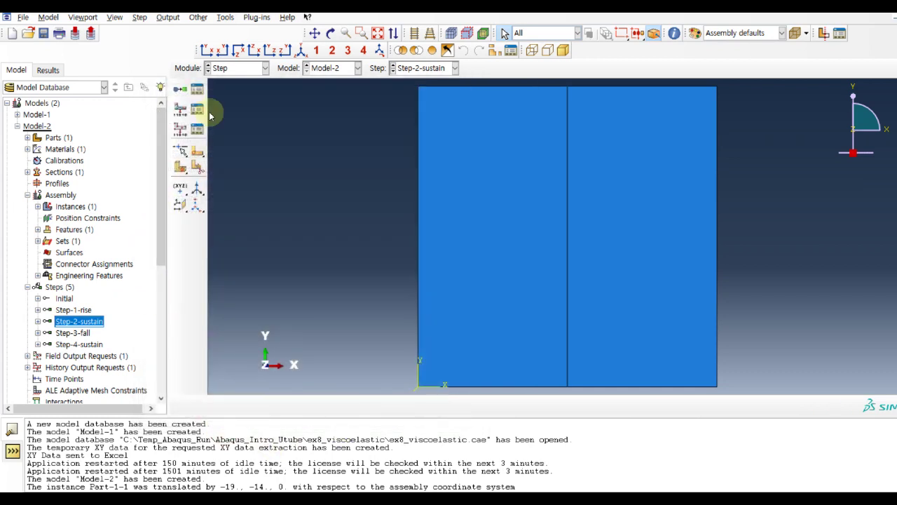
left_click(237, 68)
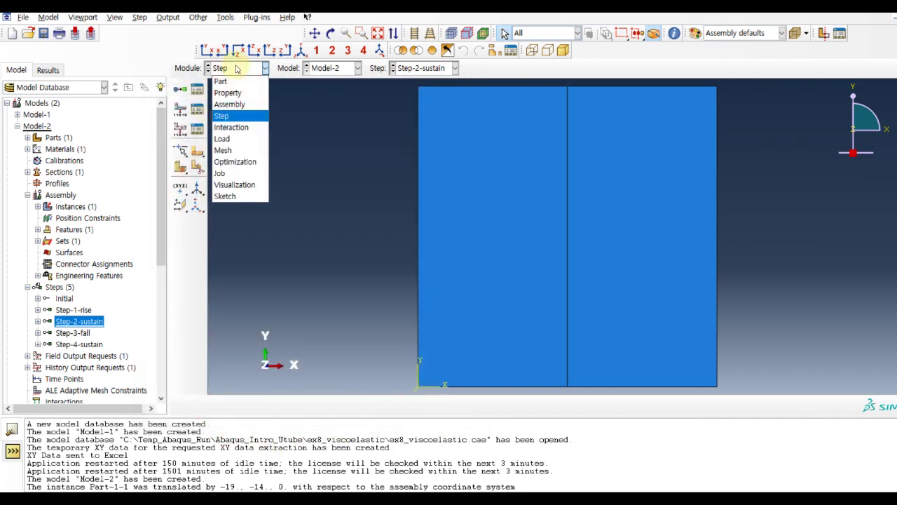
left_click(241, 139)
left_click_drag(161, 161, 160, 240)
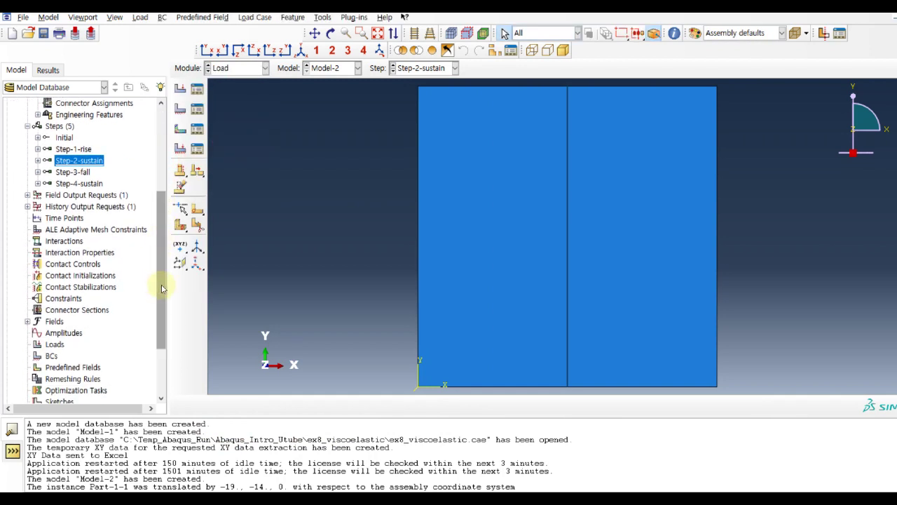
scroll(356, 284, "down", 1)
scroll(356, 284, "up", 2)
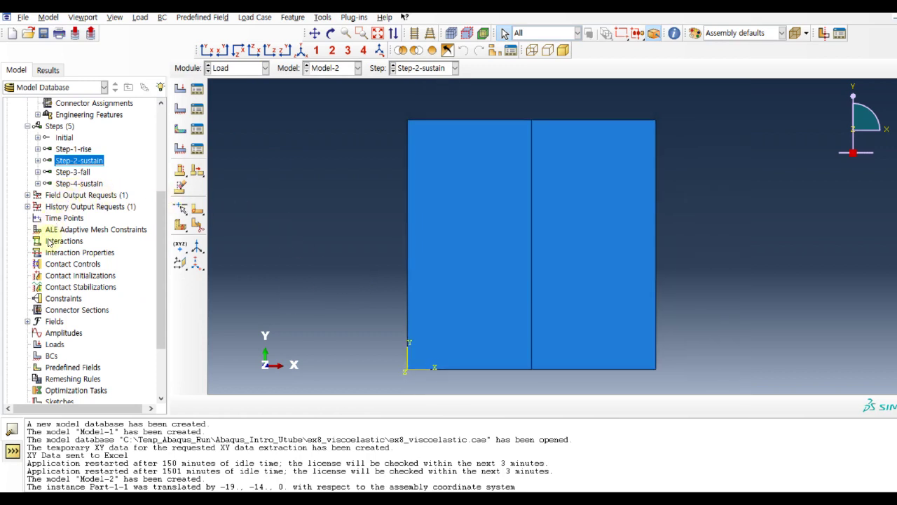
- Switch to meshing Part-1 instead of the assembly and seed it with an approximate global size of 0.1
left_click(233, 69)
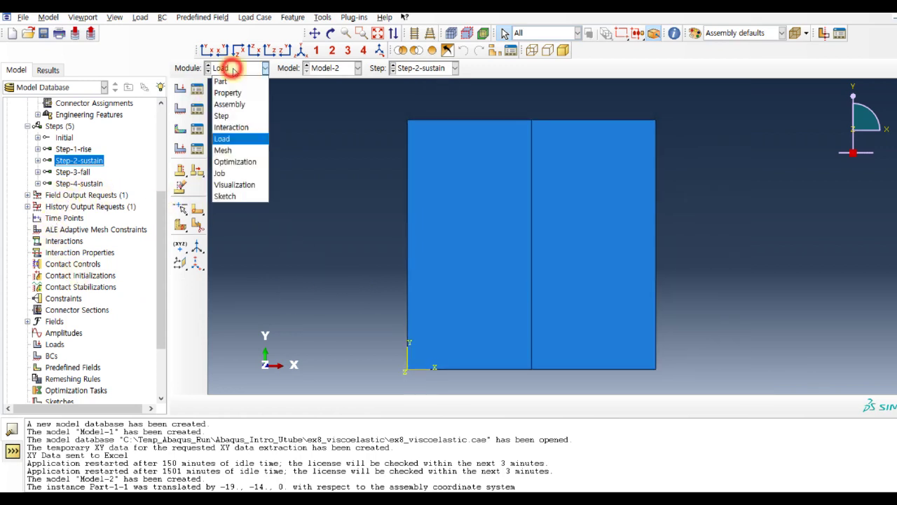
left_click(232, 150)
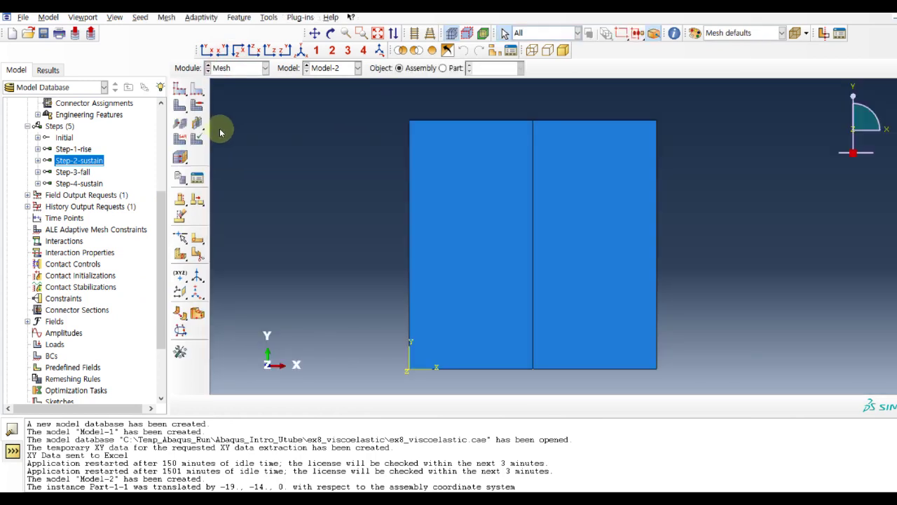
left_click(180, 89)
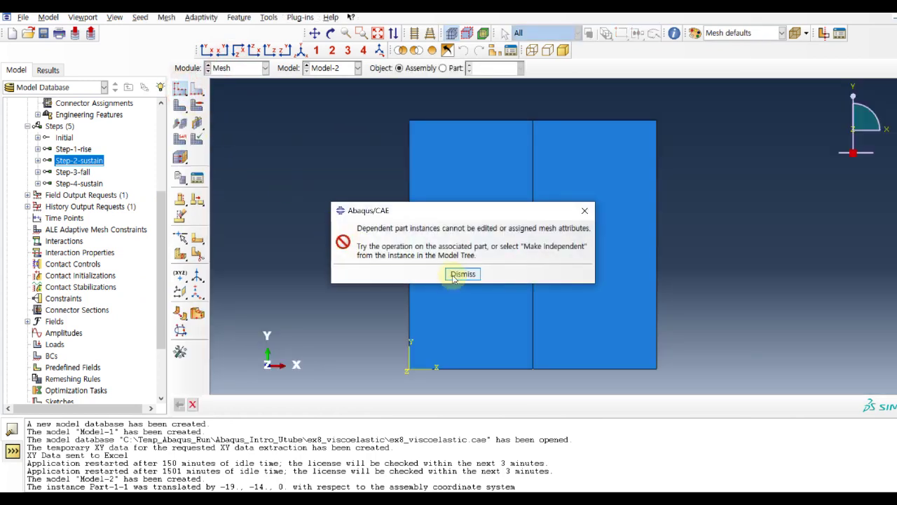
left_click(456, 275)
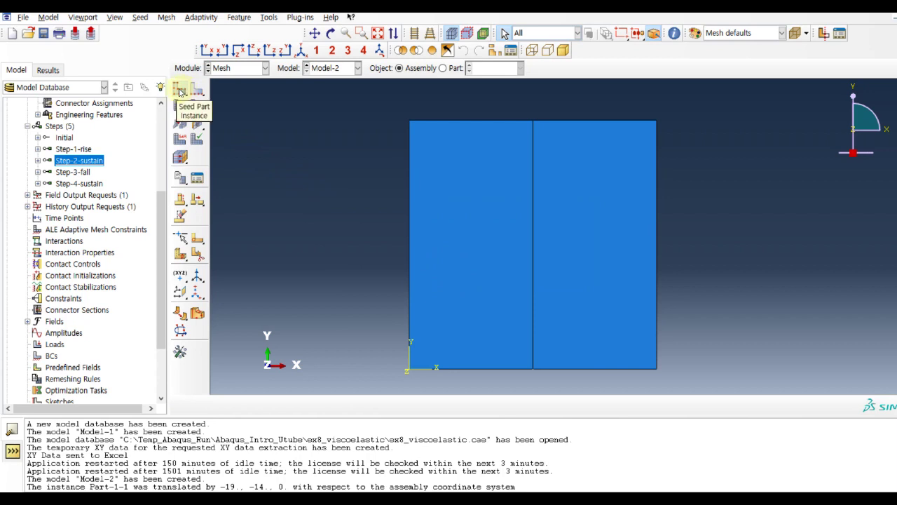
left_click(442, 68)
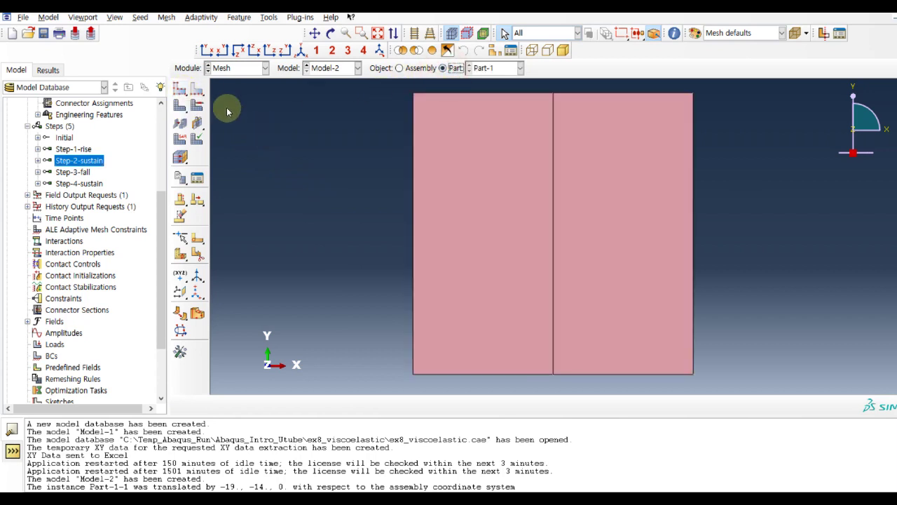
left_click(180, 89)
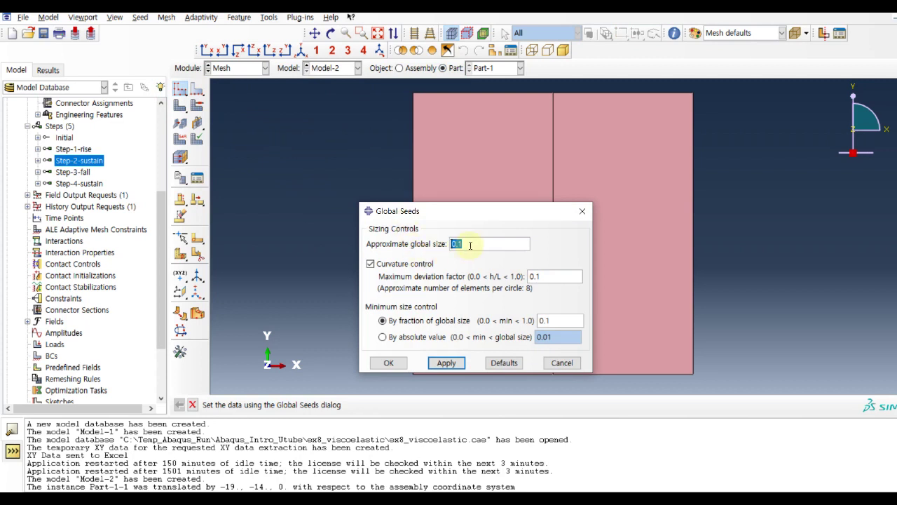
left_click(448, 363)
left_click(393, 363)
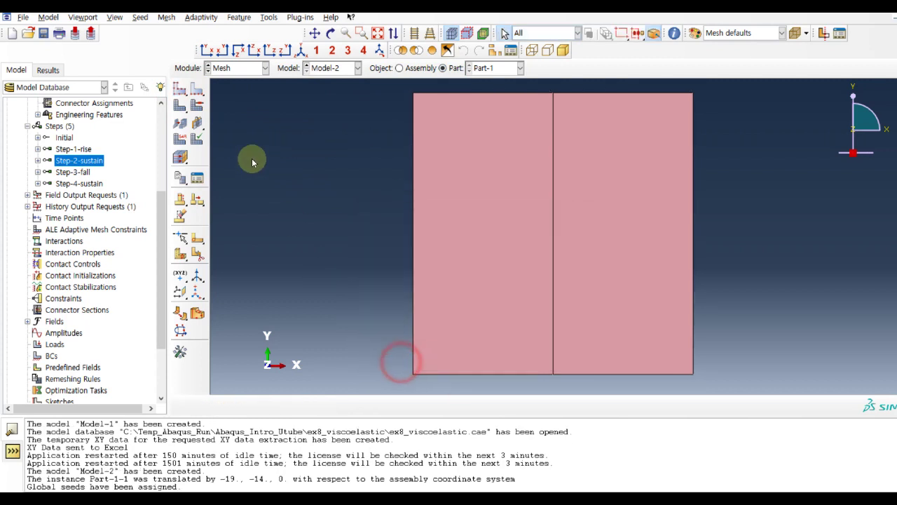
- Assign both faces of the part a Standard quadratic Plane Strain quad element type with reduced integration turned off
left_click(180, 139)
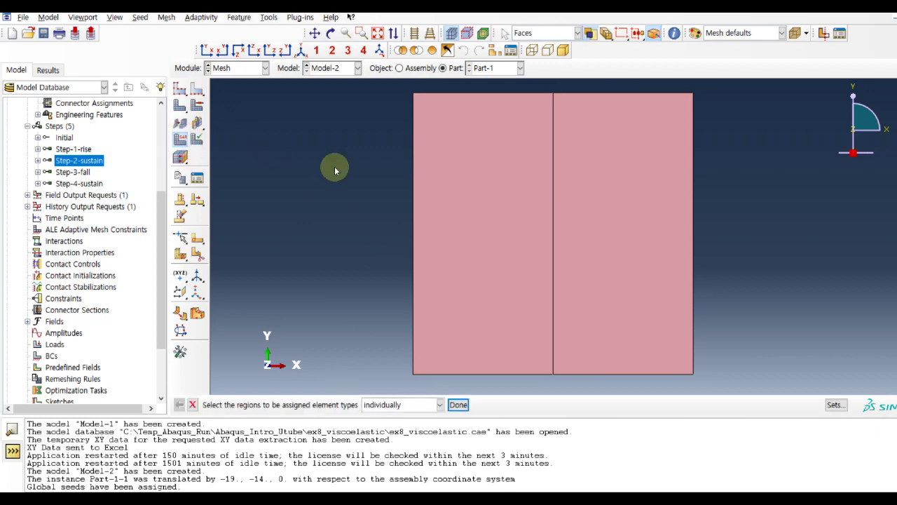
left_click(477, 351)
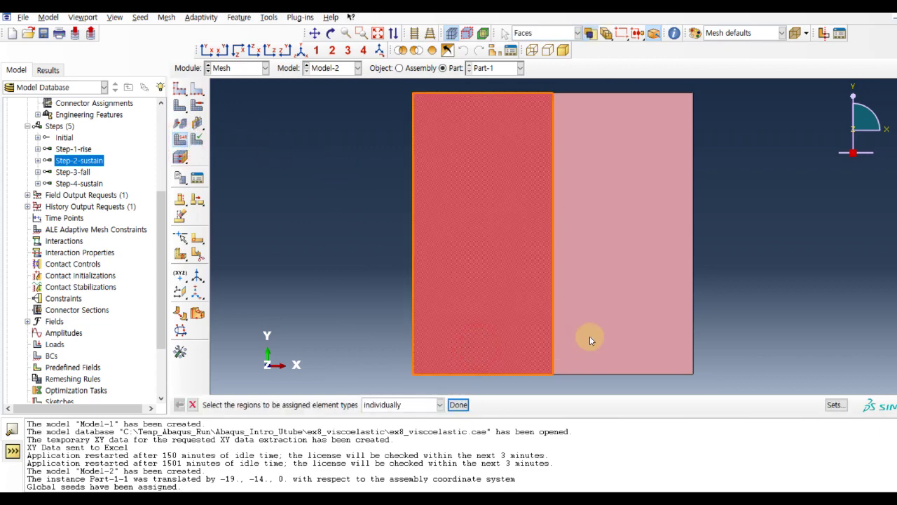
left_click(589, 335, "shift")
left_click(457, 404)
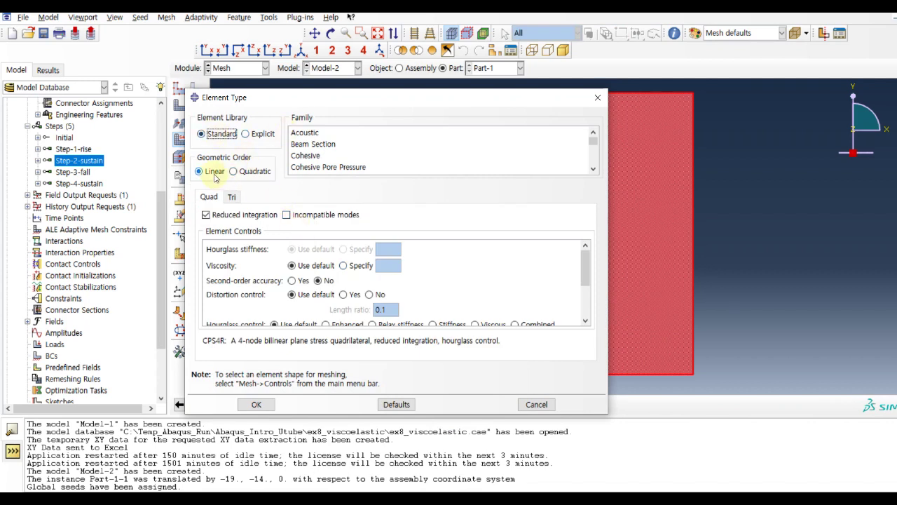
left_click(233, 171)
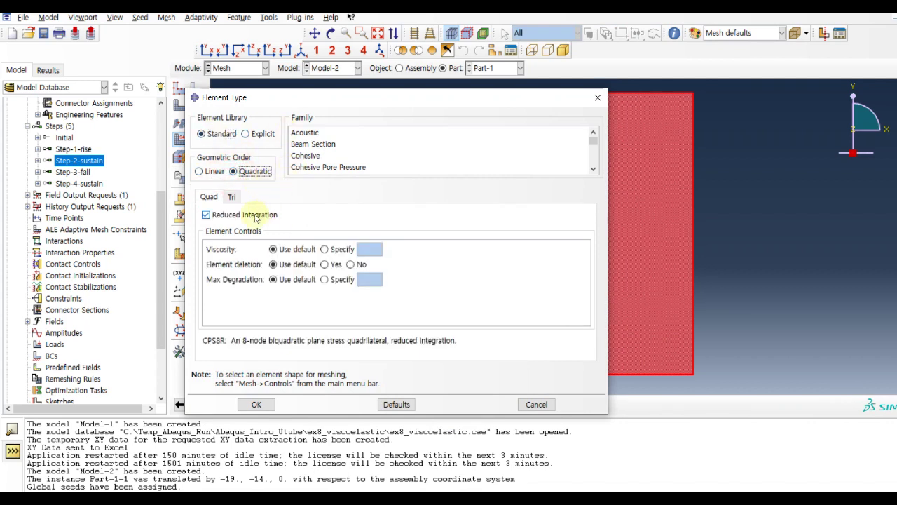
left_click(239, 215)
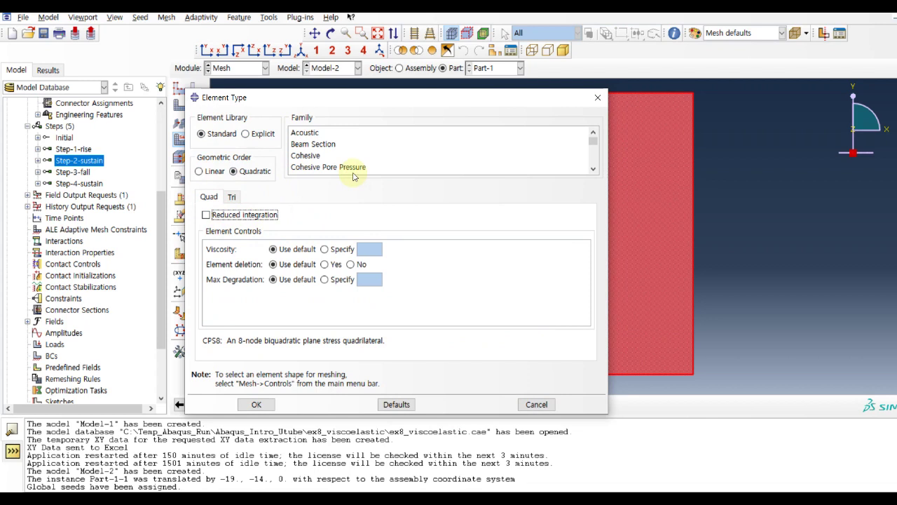
scroll(589, 156, "down", 5)
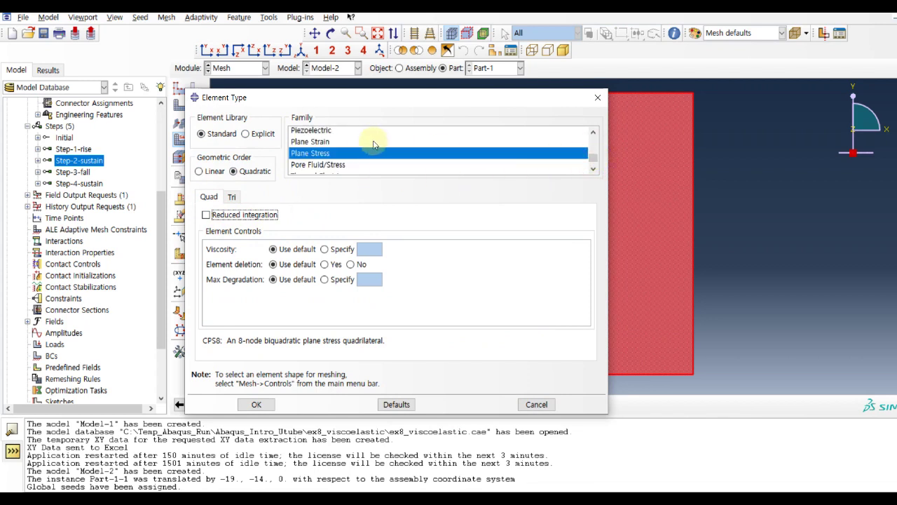
left_click(329, 142)
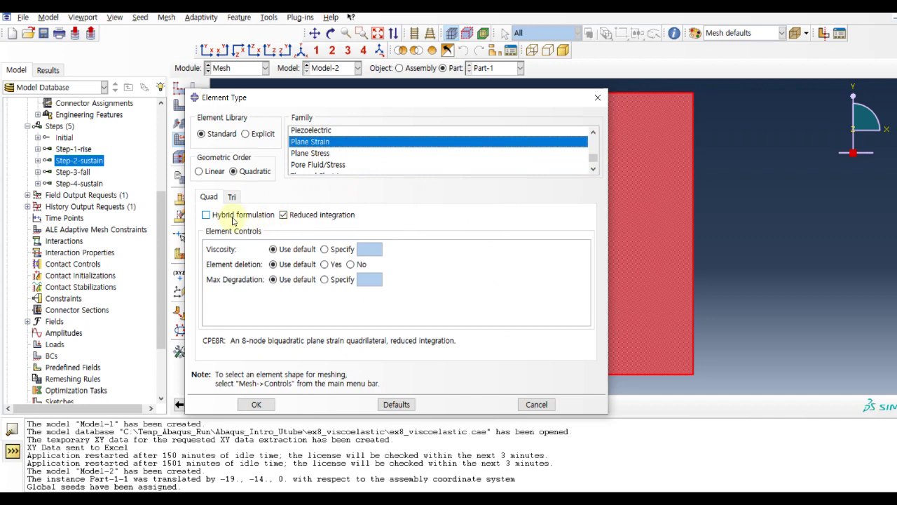
left_click(284, 216)
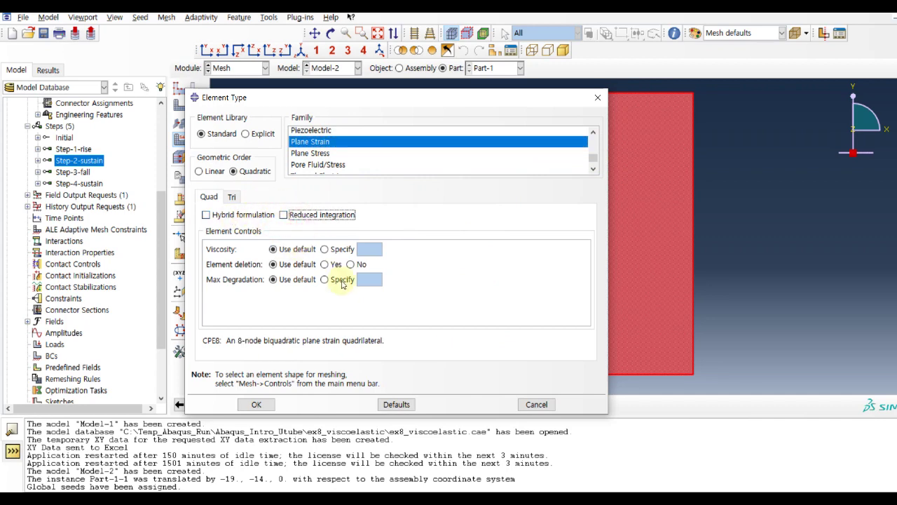
left_click(260, 405)
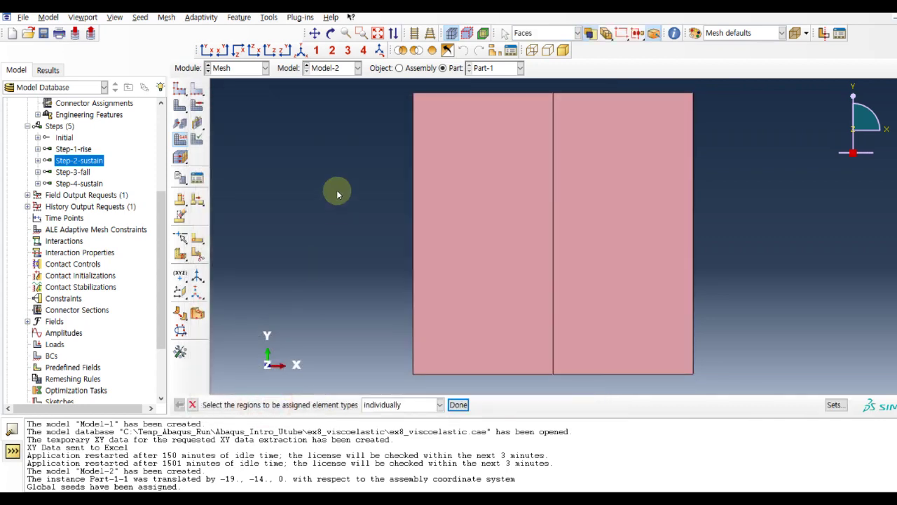
- Generate the mesh on Part-1
left_click(178, 106)
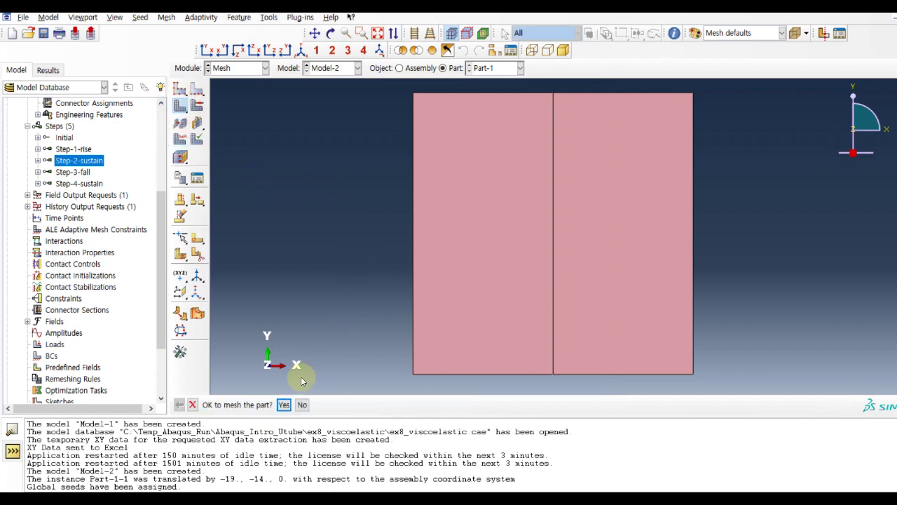
left_click(282, 405)
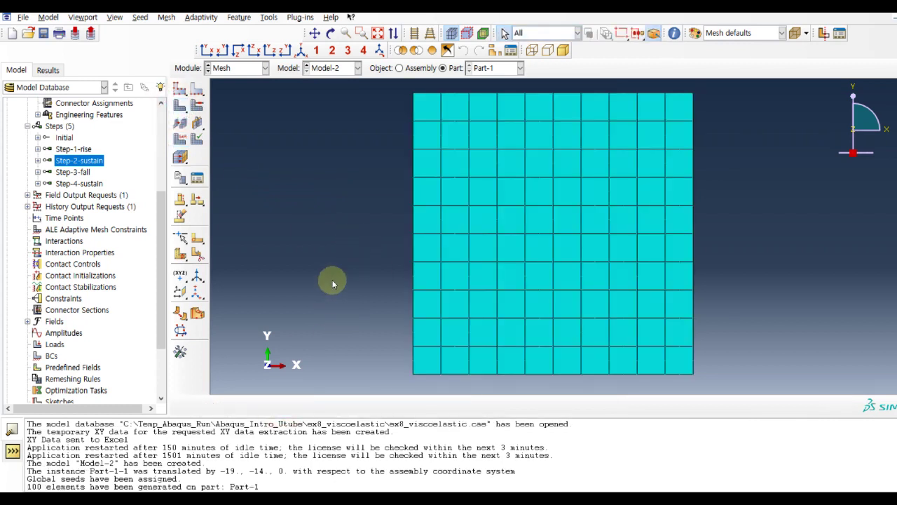
scroll(327, 281, "down", 1)
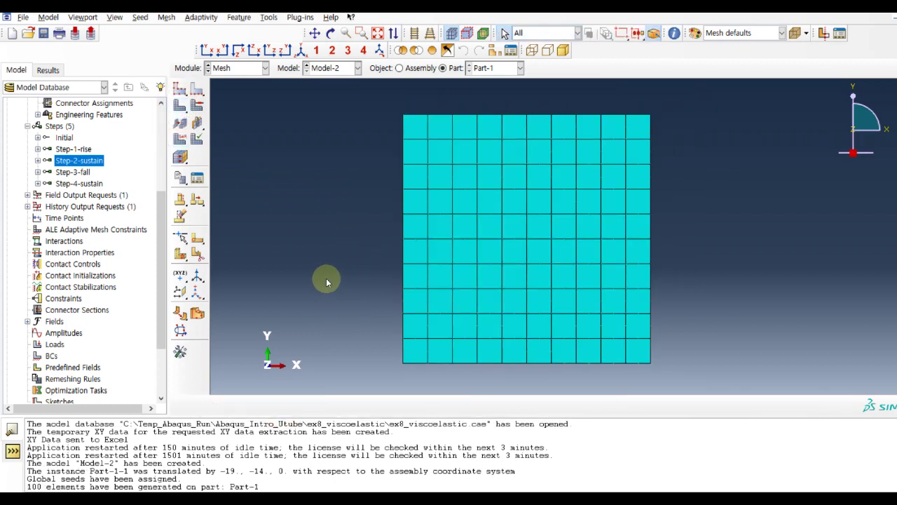
- Switch to the Load module and start a mechanical Displacement/Rotation boundary condition named BC-fixed in the Initial step
left_click(239, 67)
left_click(235, 140)
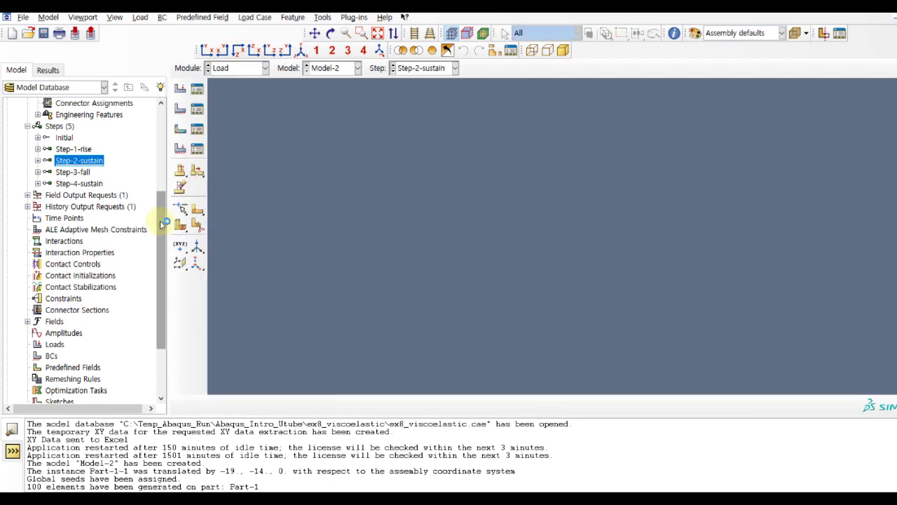
scroll(147, 245, "down", 3)
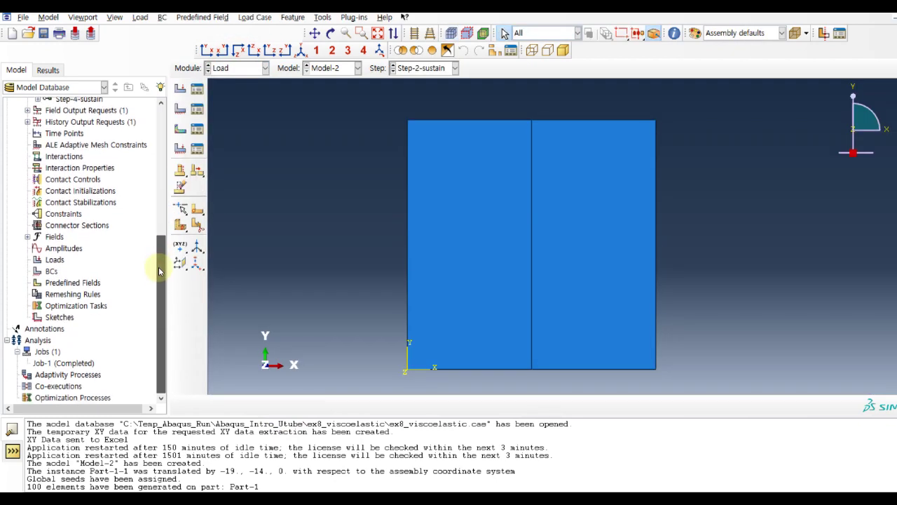
double_click(51, 272)
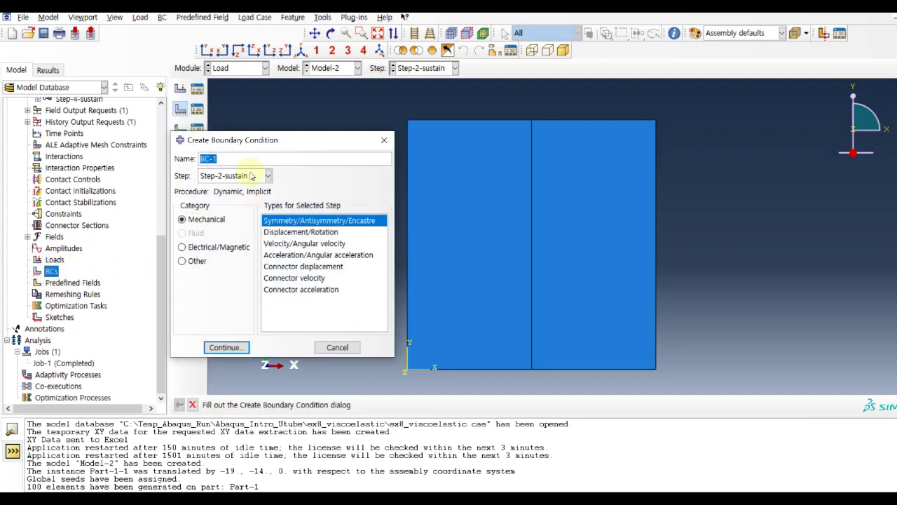
left_click(266, 159)
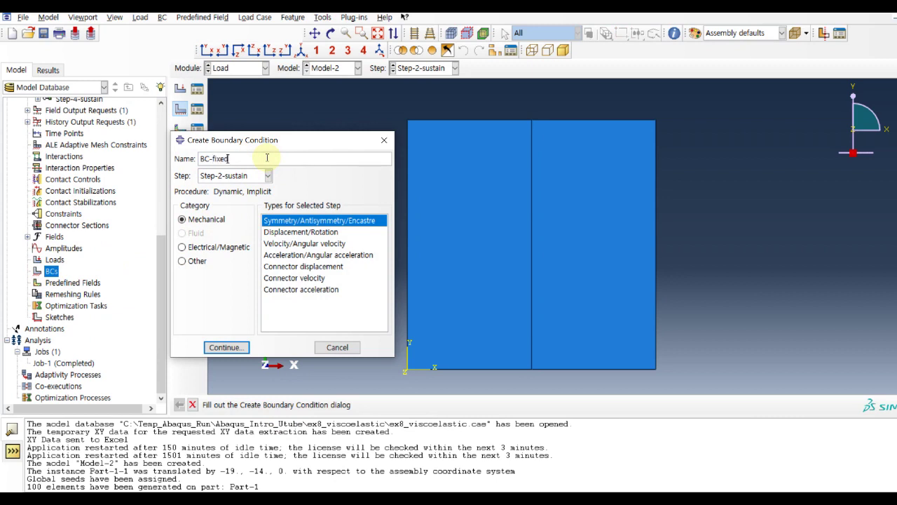
left_click(252, 176)
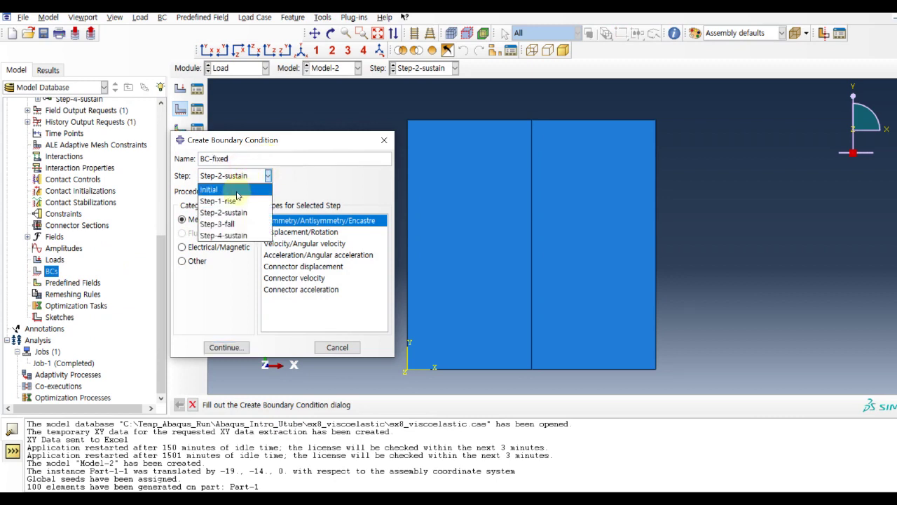
left_click(234, 187)
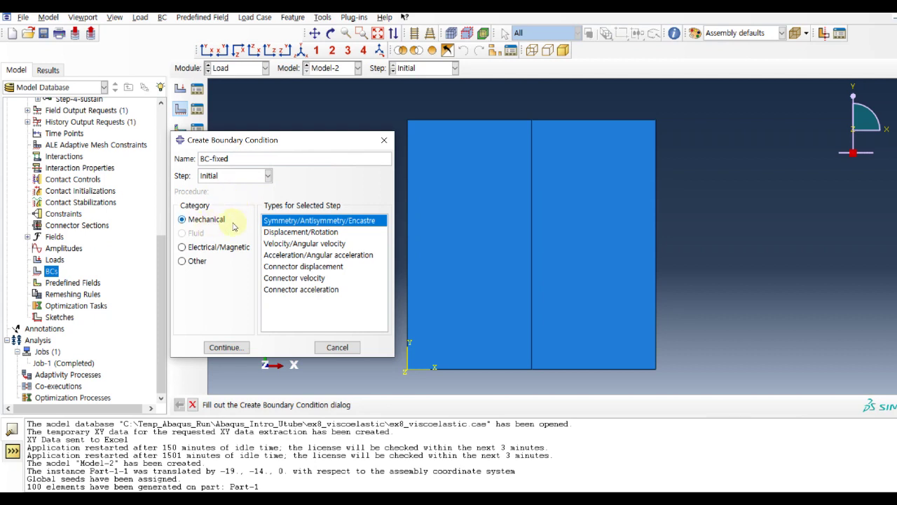
left_click(290, 234)
left_click(227, 347)
- Apply BC-fixed to both bottom edges of the part, constraining U1, U2 and UR3
left_click(464, 370)
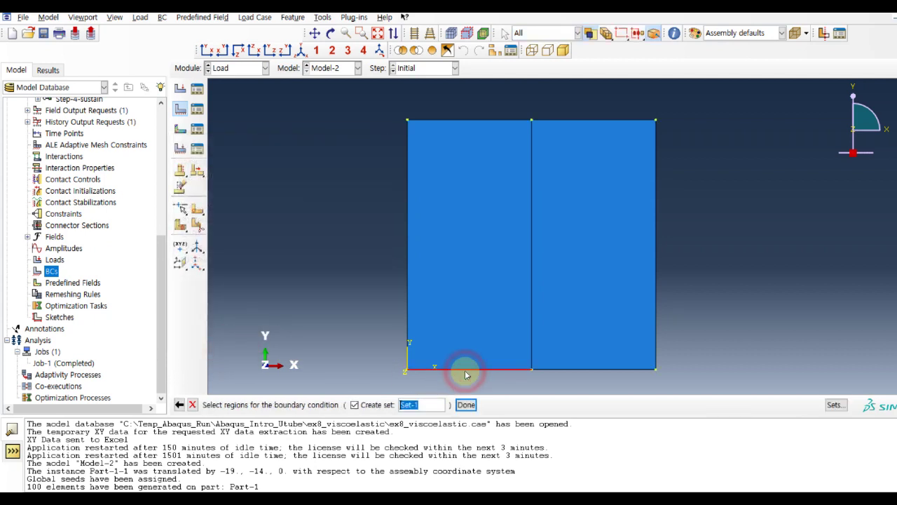
left_click(579, 369, "shift")
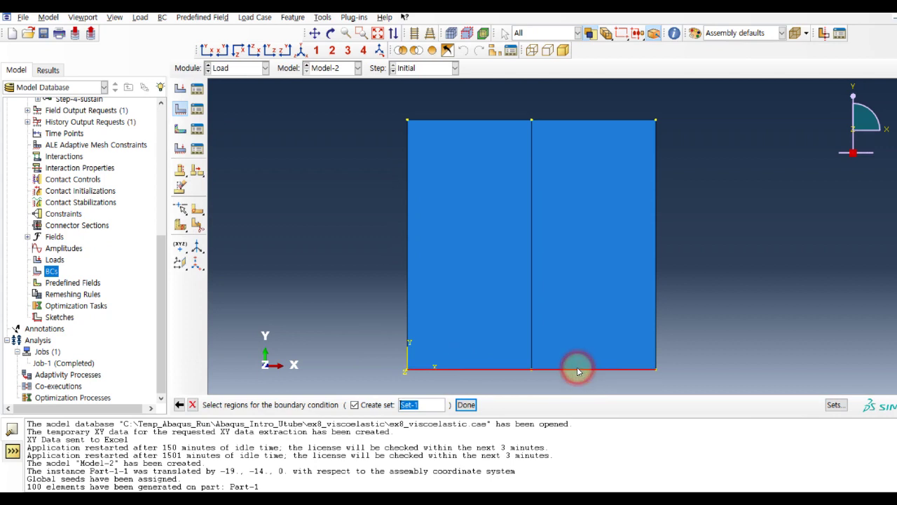
left_click(466, 405)
left_click(198, 243)
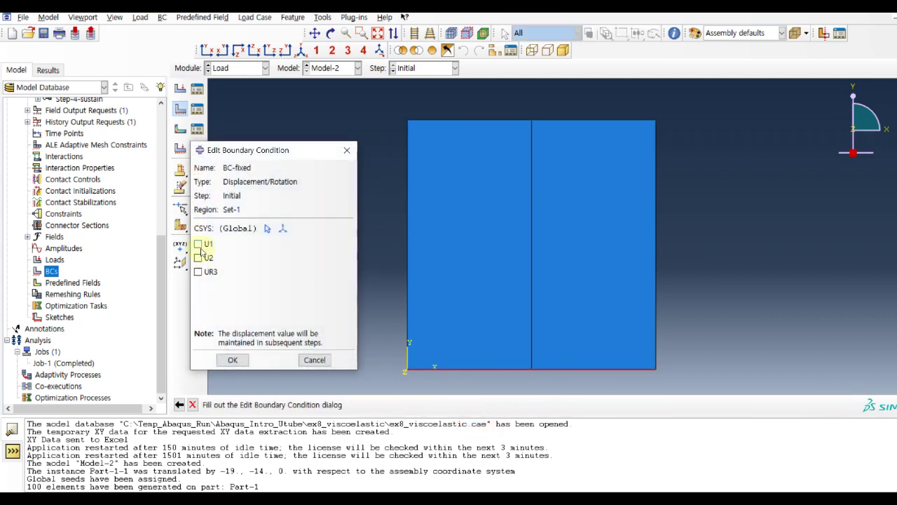
left_click(203, 259)
left_click(199, 272)
left_click(237, 361)
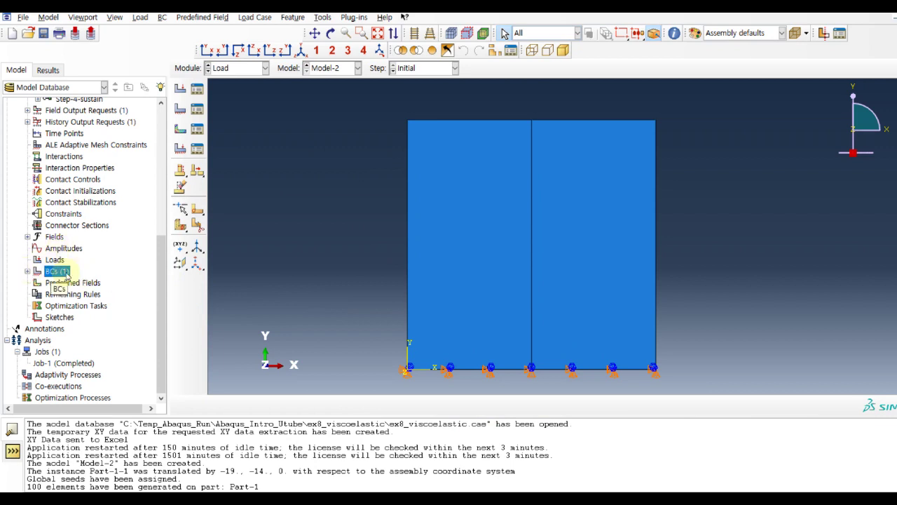
- Start a second Displacement/Rotation boundary condition named BC-2-rise in Step-1-rise
double_click(58, 271)
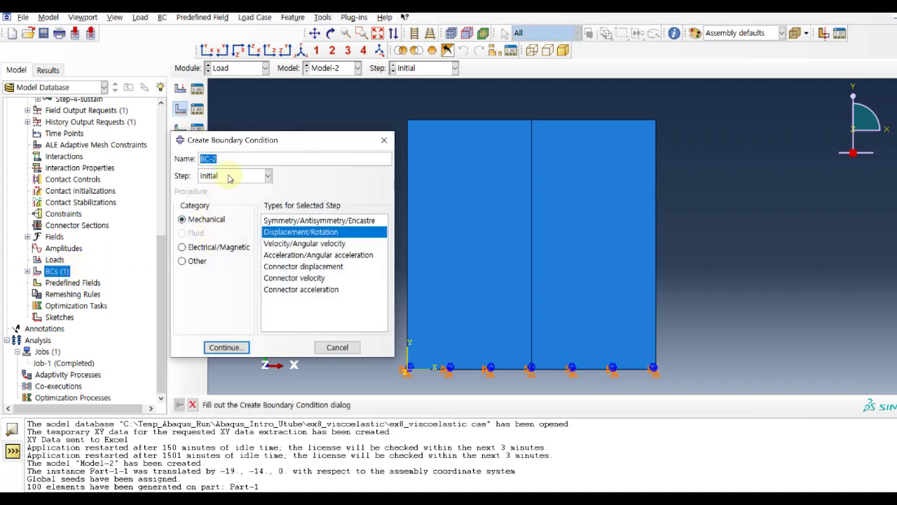
left_click(229, 175)
left_click(224, 198)
left_click(229, 161)
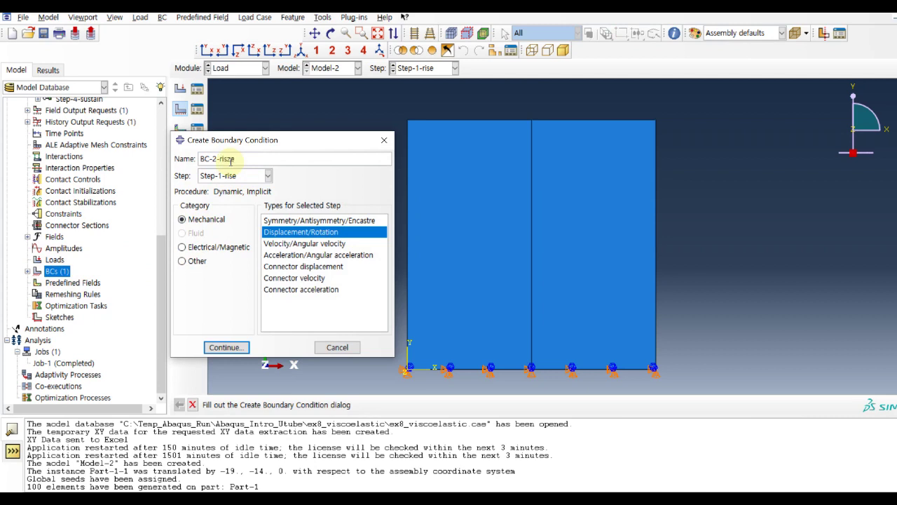
left_click(197, 109)
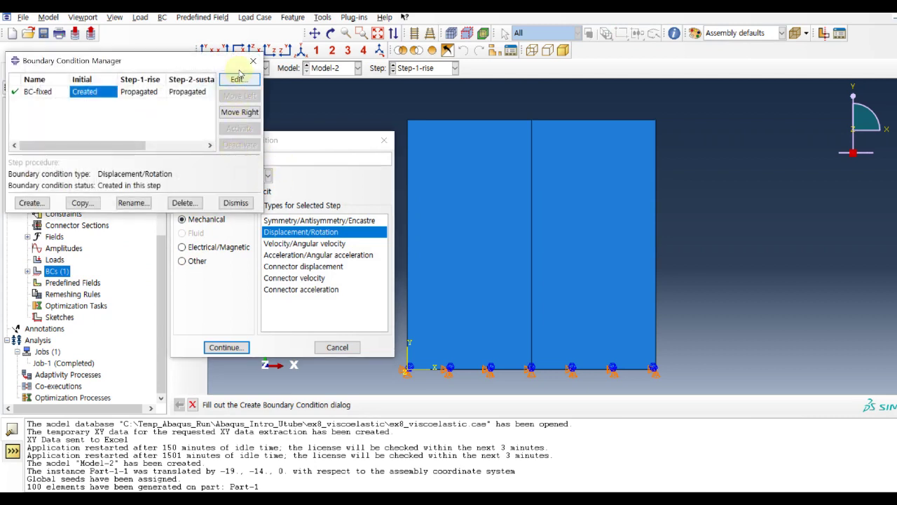
left_click(253, 61)
left_click(225, 160)
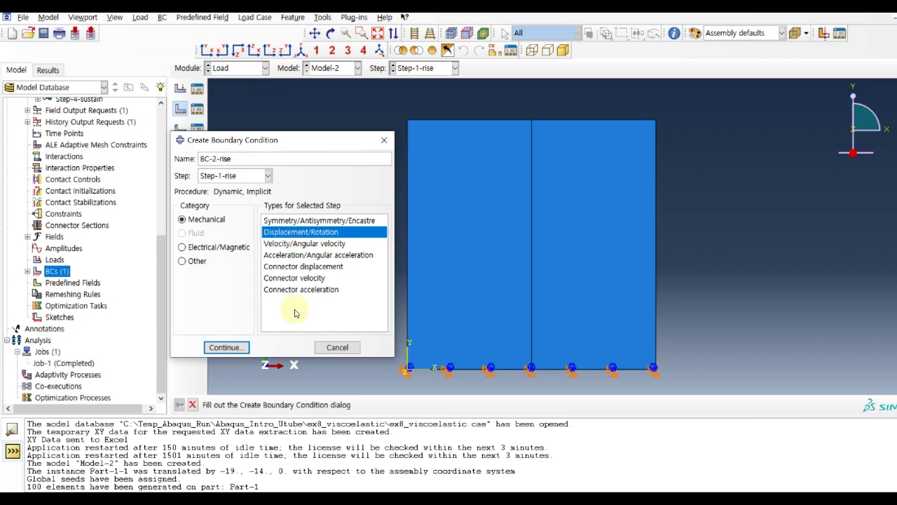
left_click(240, 352)
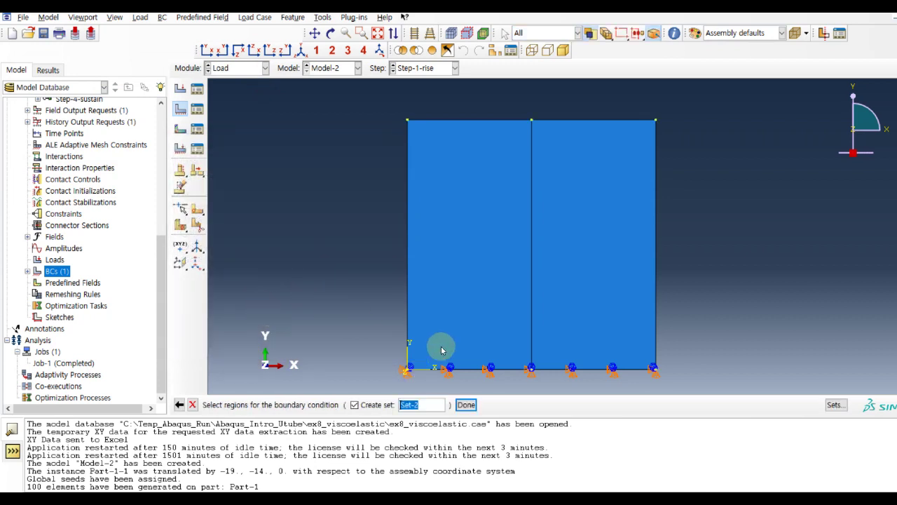
- Apply BC-2-rise to both top edges of the part with a uniform U2 displacement of 0.01 and instantaneous amplitude
left_click(465, 120)
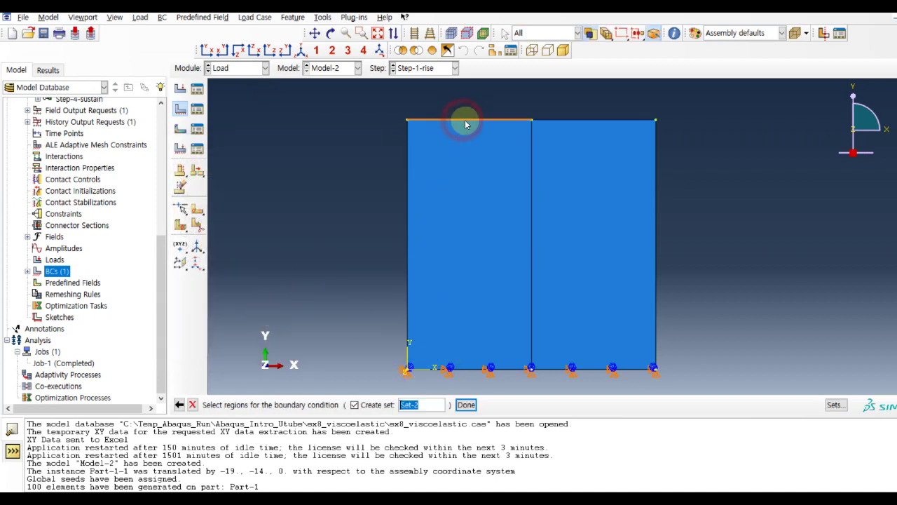
left_click(584, 120, "shift")
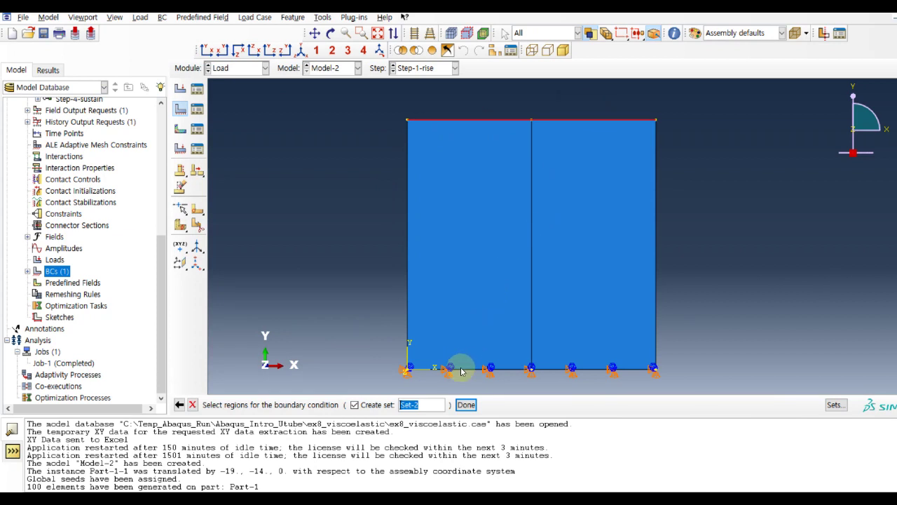
left_click(466, 406)
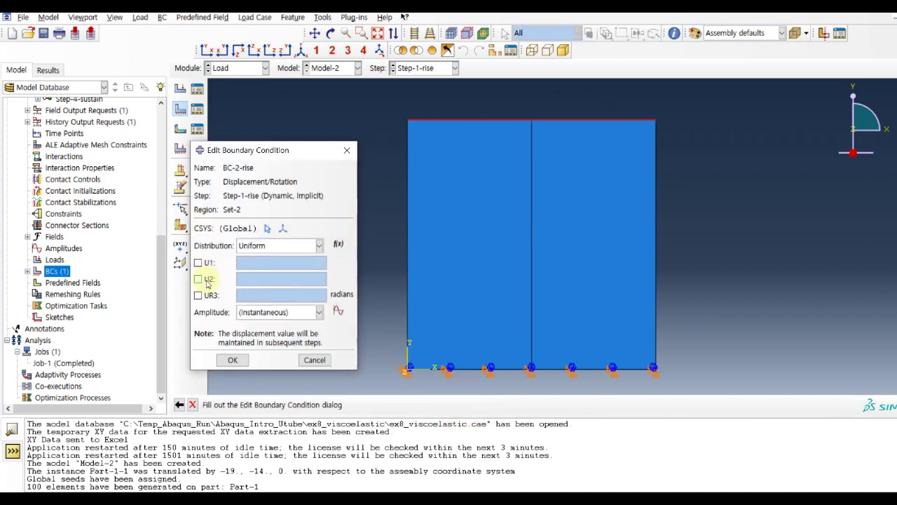
left_click(207, 280)
double_click(235, 280)
left_click(244, 279)
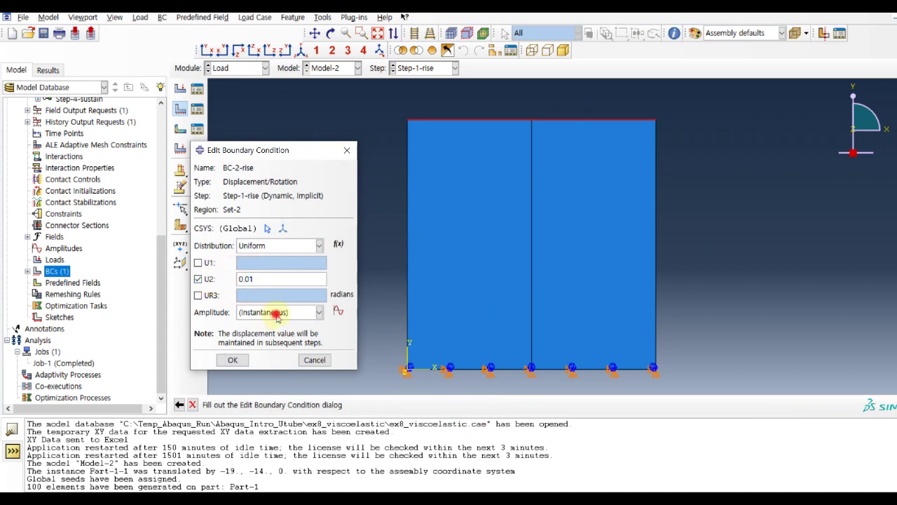
left_click(276, 313)
left_click(276, 314)
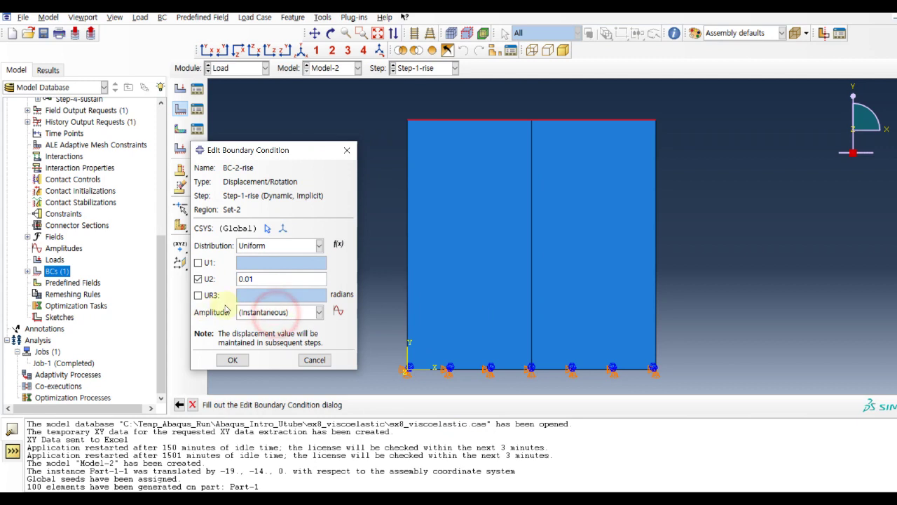
left_click(233, 360)
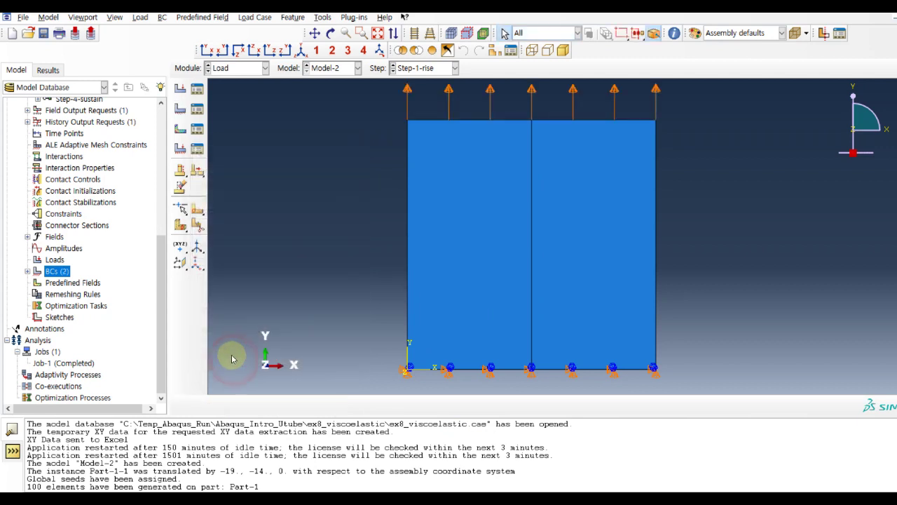
- Create a tabular step-time amplitude named Amp-1-rise with amplitude 0 at time 0 and a second data point at time 5
left_click(28, 272)
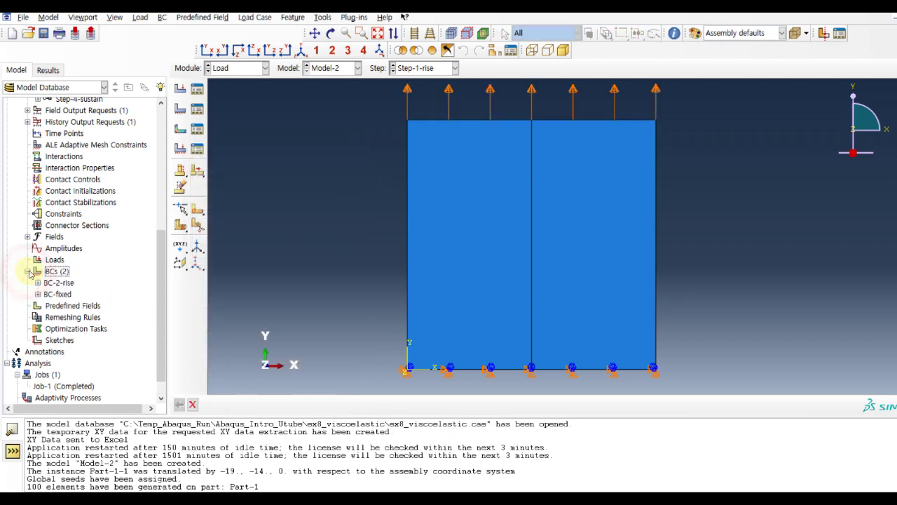
double_click(62, 249)
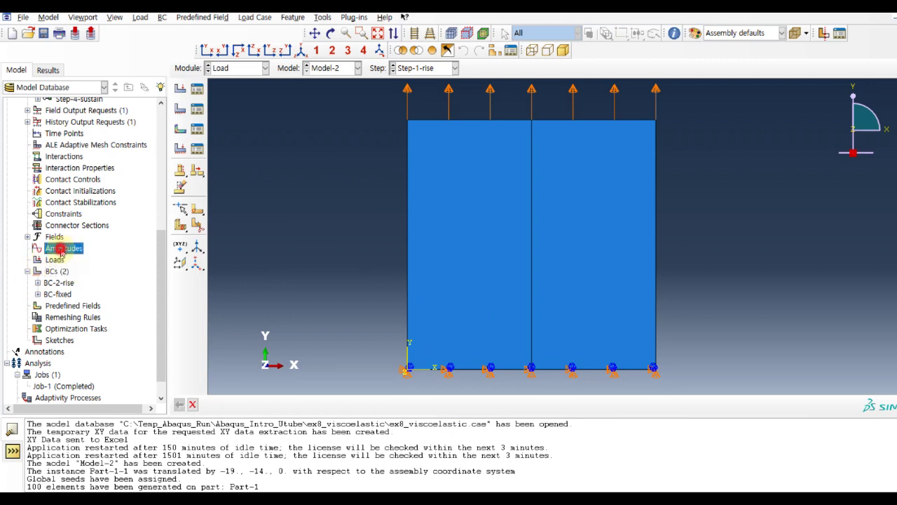
left_click(74, 80)
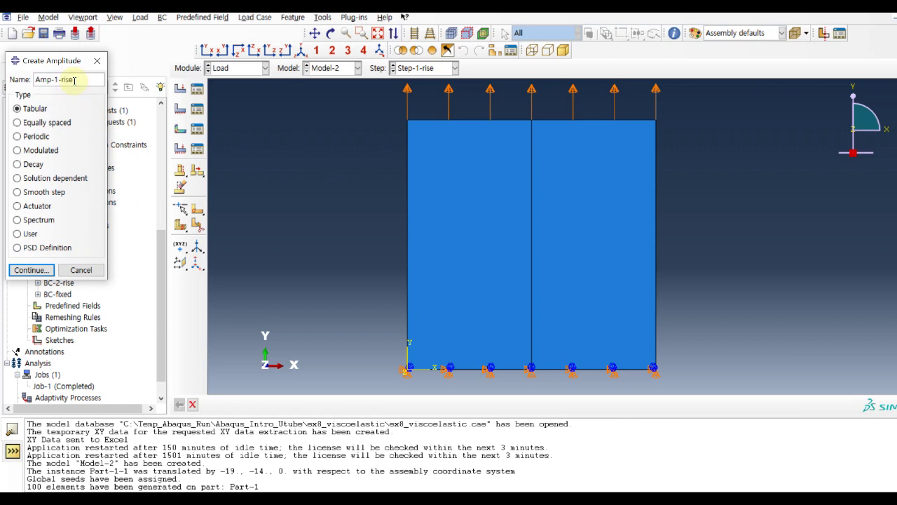
left_click(31, 270)
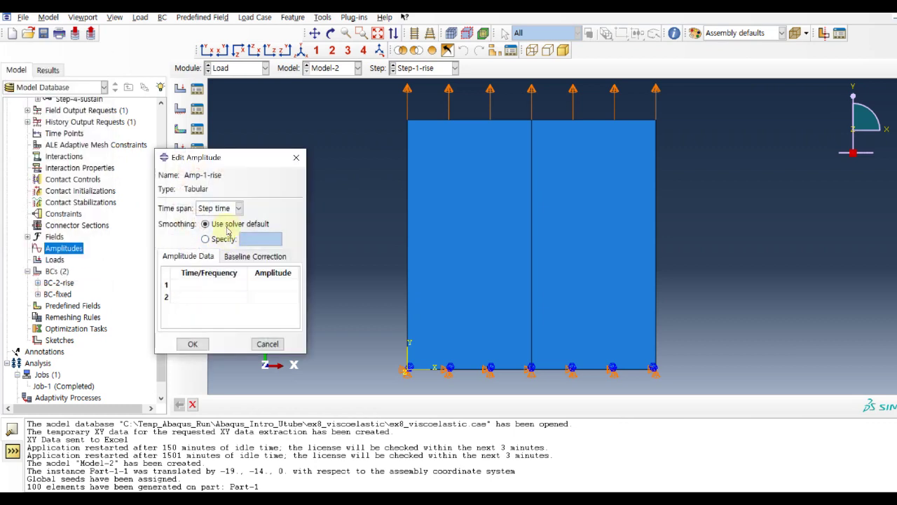
left_click(208, 284)
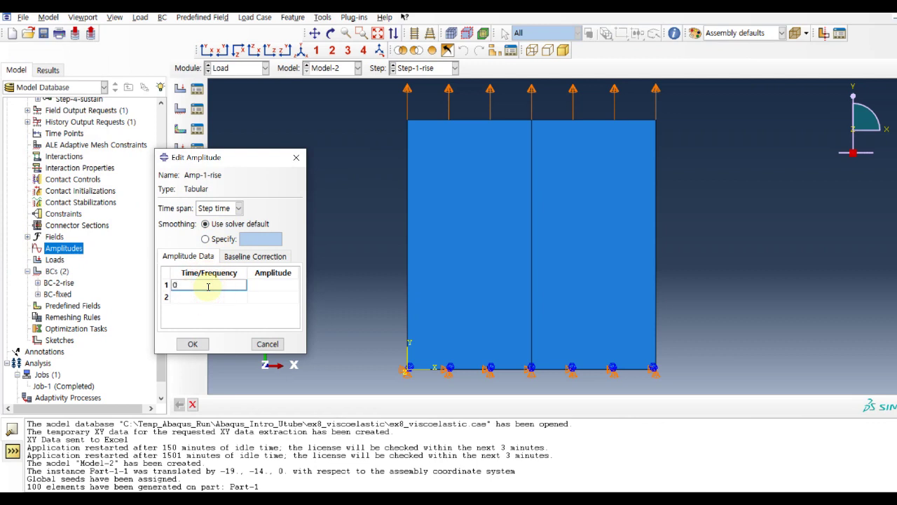
type("0")
left_click(214, 297)
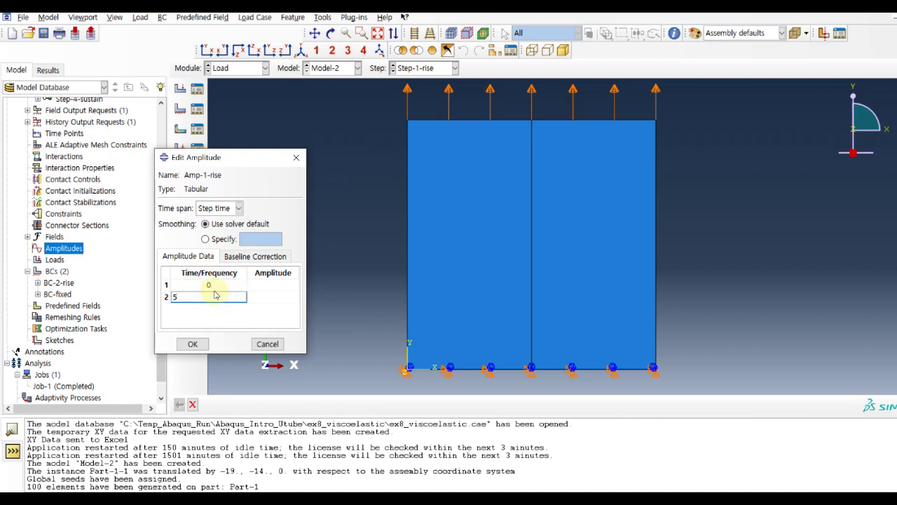
left_click(273, 284)
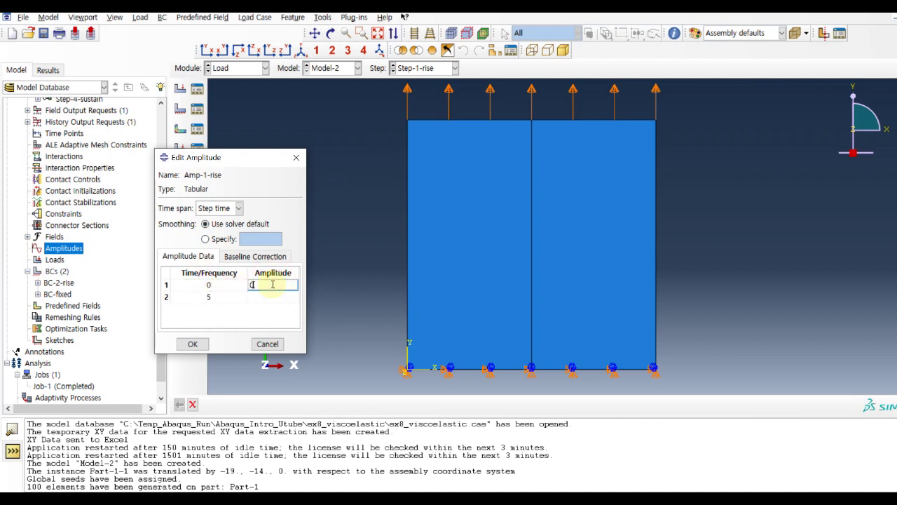
left_click(266, 297)
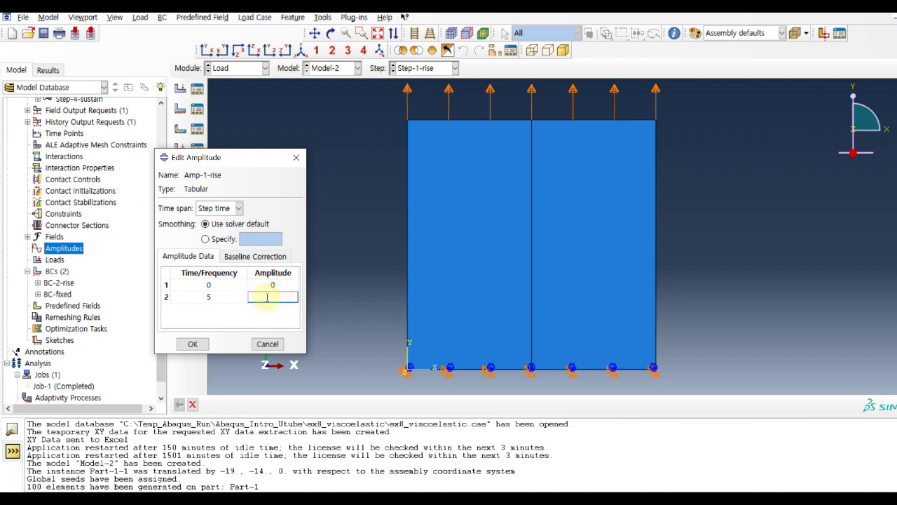
left_click(196, 344)
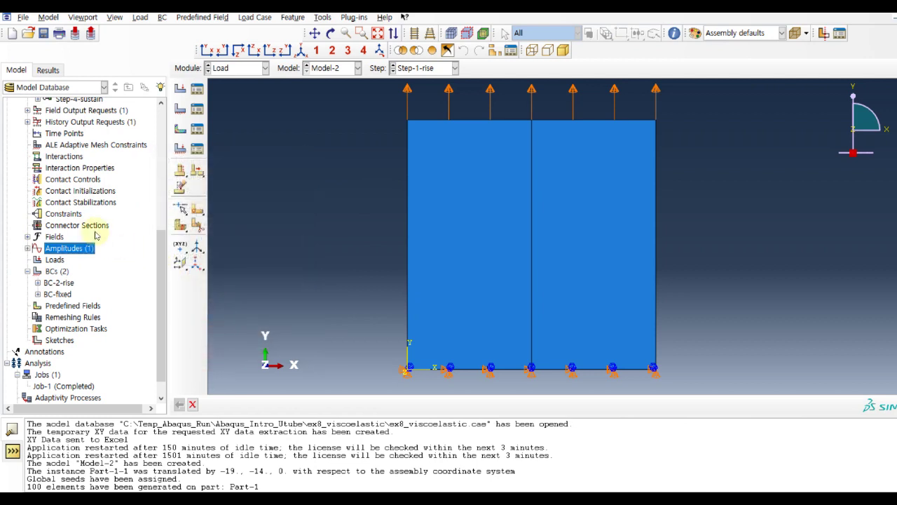
- Create a tabular step-time amplitude named Amp-2-sustain with amplitude 1 at time 0 and 1 at time 50
left_click(28, 248)
left_click(61, 249)
double_click(62, 248)
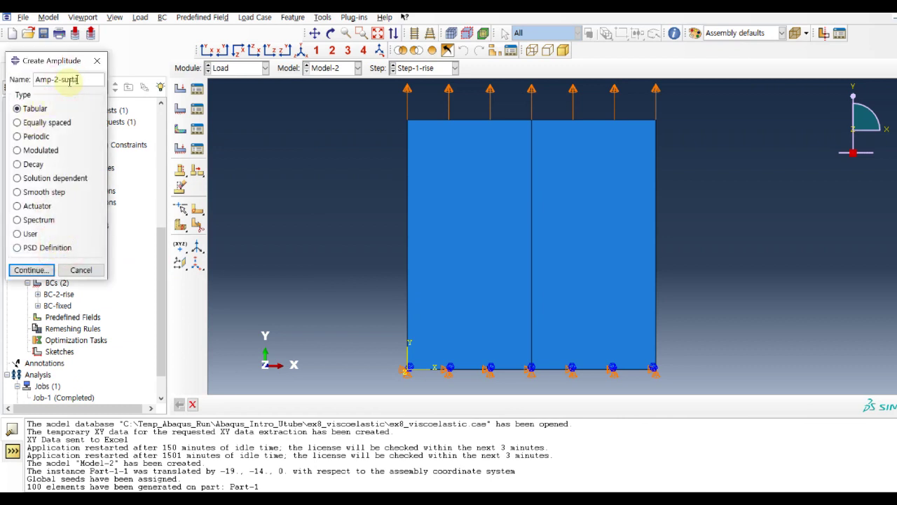
left_click(29, 269)
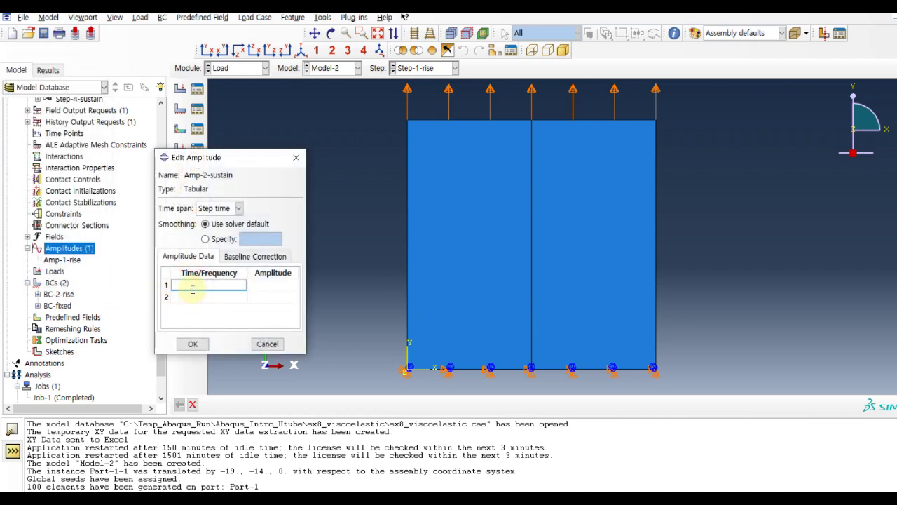
left_click(192, 297)
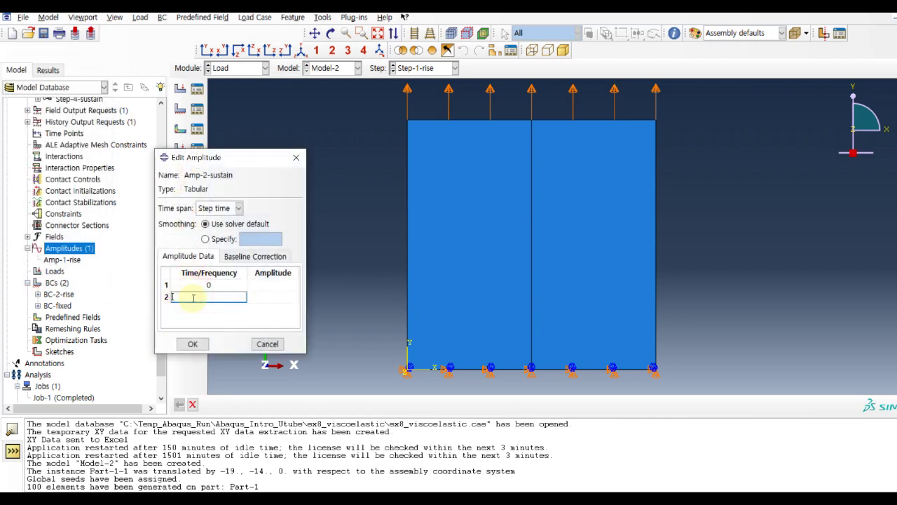
left_click(292, 284)
left_click(282, 298)
type("1")
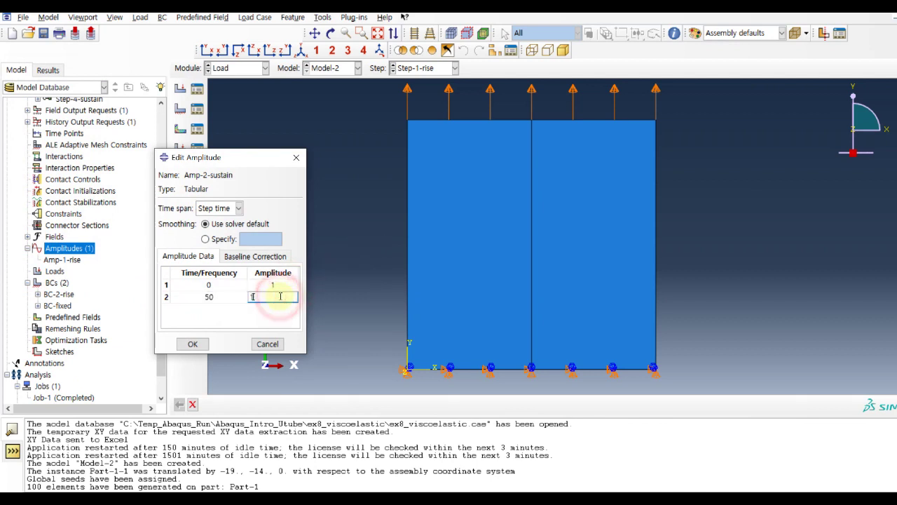
left_click(192, 344)
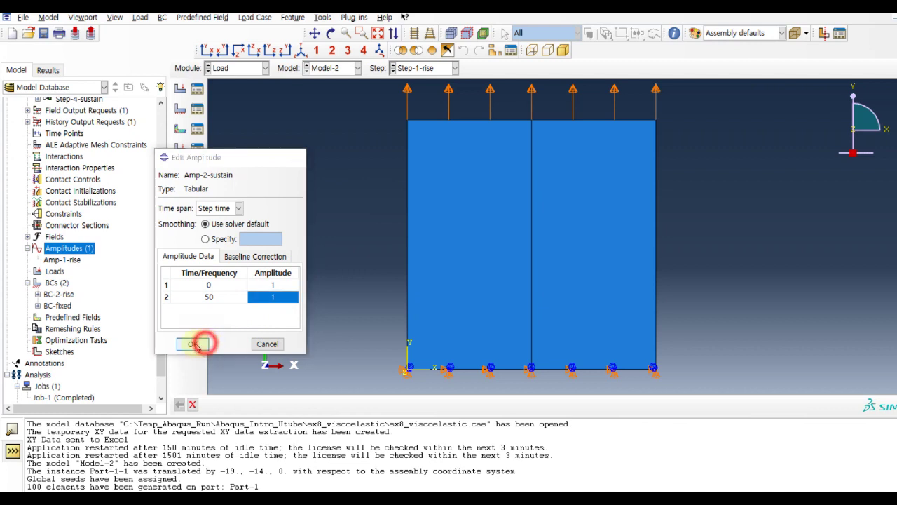
- Create a tabular step-time amplitude named Amp-3-fall with amplitude 1 at time 0 and a second data point at time 5
double_click(82, 251)
left_click(74, 80)
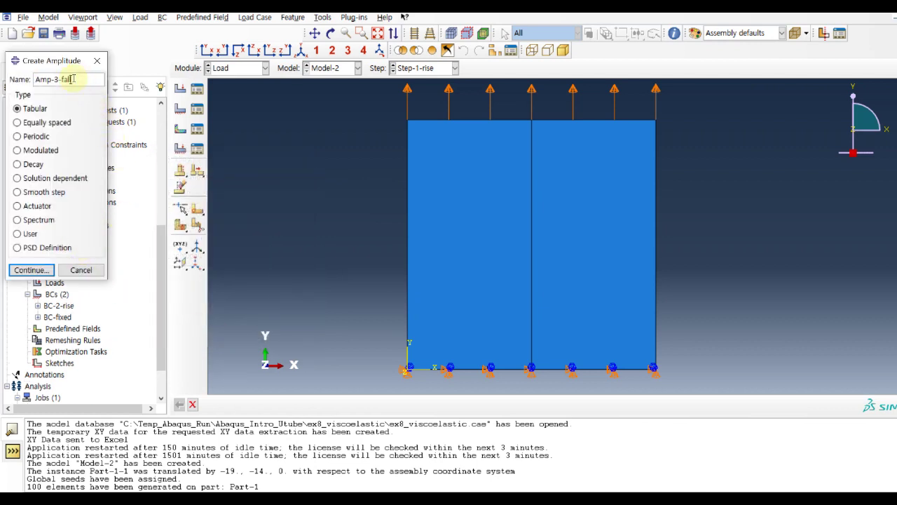
left_click(31, 270)
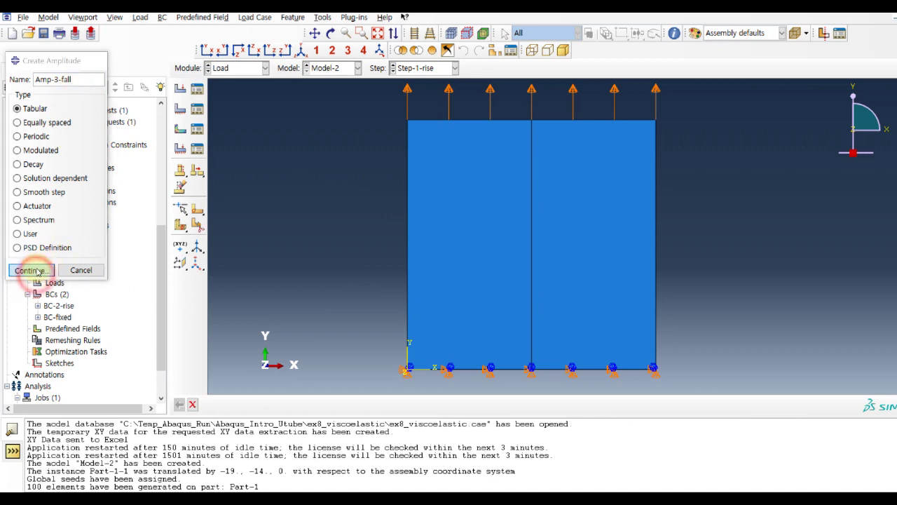
left_click(203, 286)
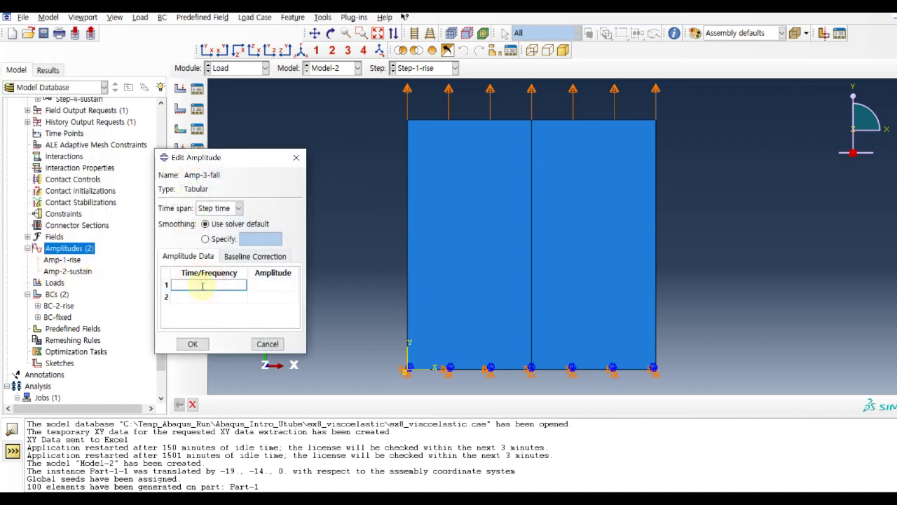
left_click(195, 297)
type("5")
left_click(274, 286)
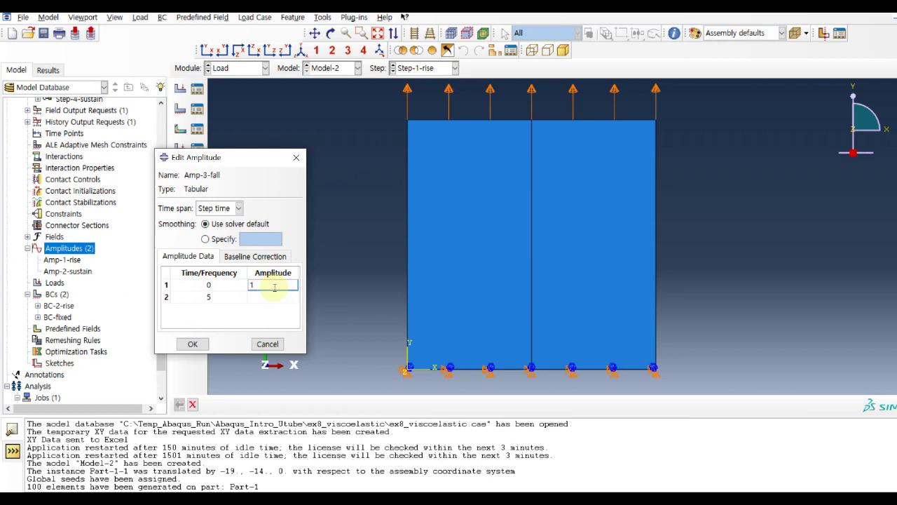
type("1")
left_click(268, 297)
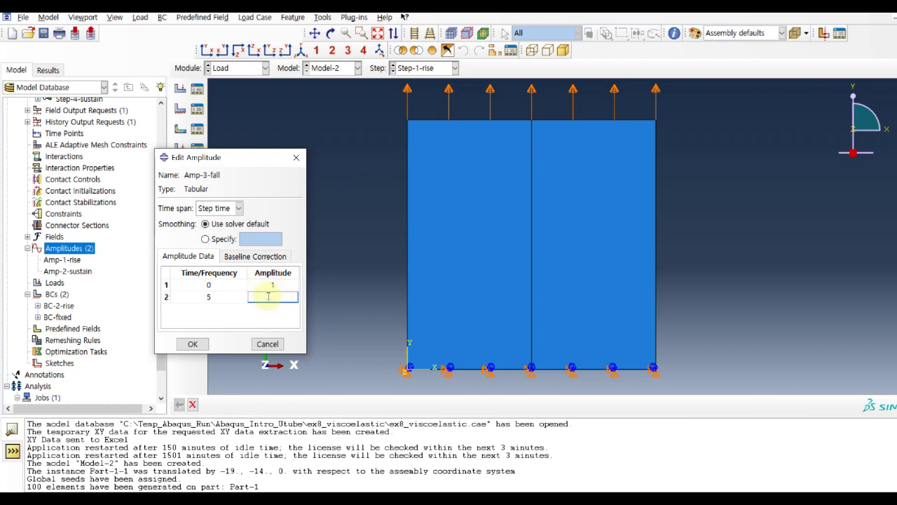
left_click(192, 343)
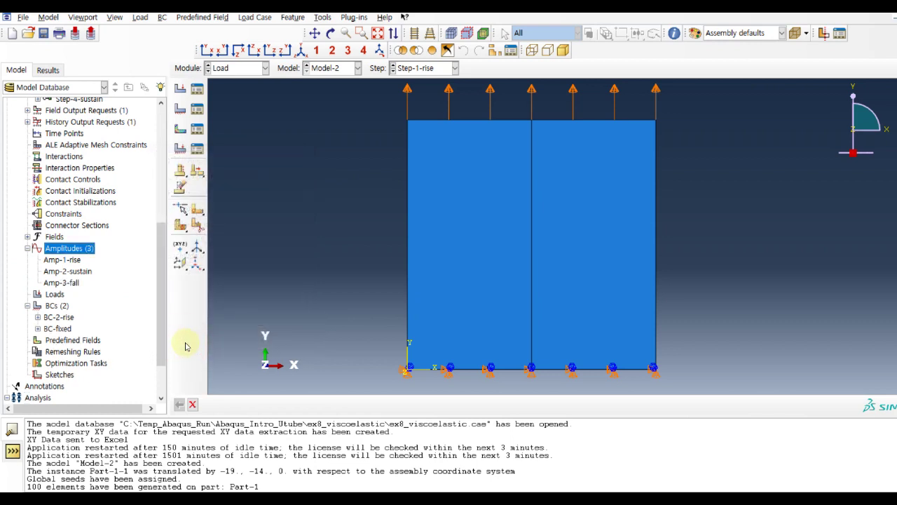
left_click(58, 317)
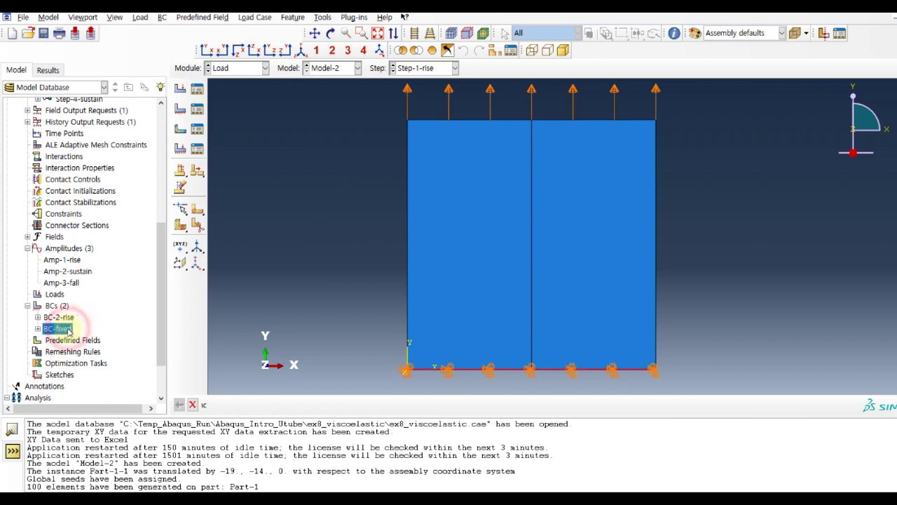
double_click(68, 330)
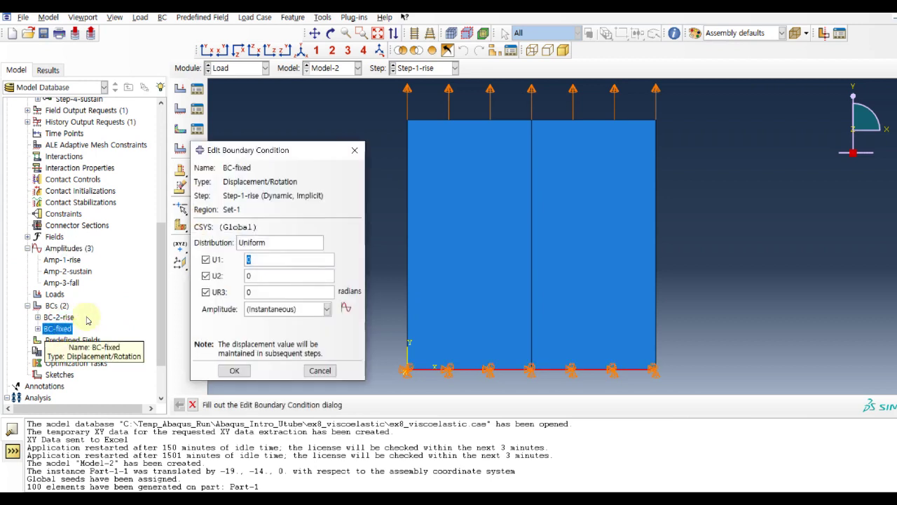
left_click(355, 150)
- Assign the amplitude Amp-1-rise to the boundary condition BC-2-rise
left_click(65, 318)
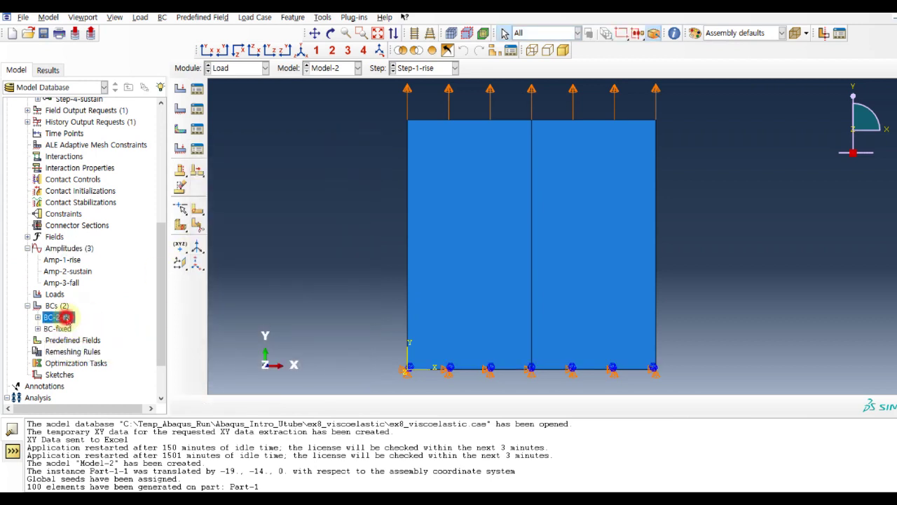
double_click(65, 318)
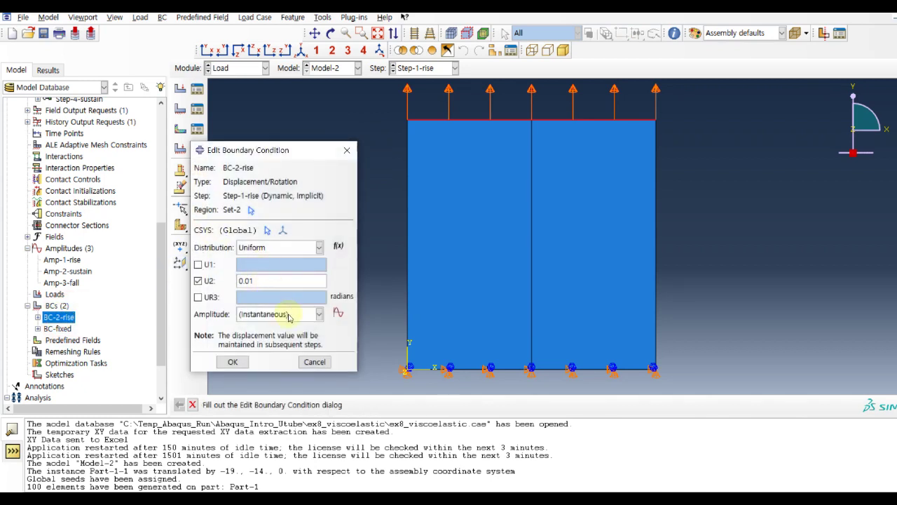
left_click(288, 315)
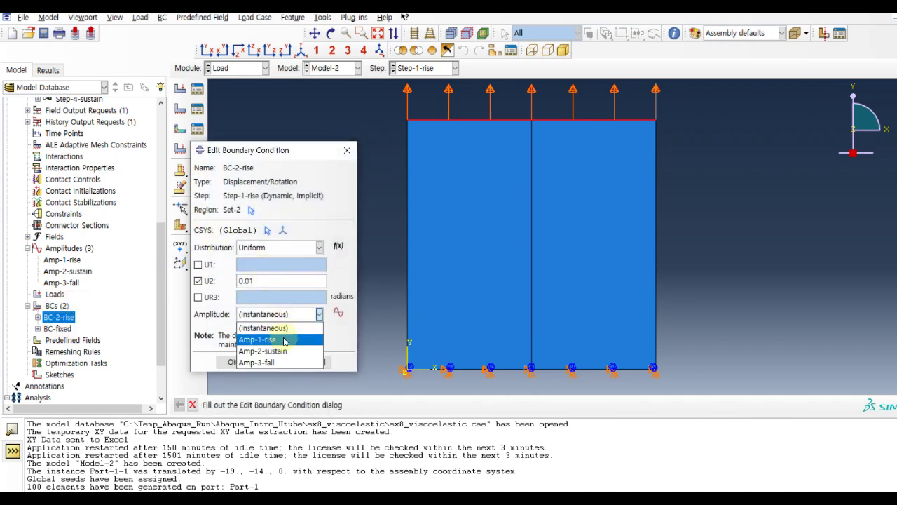
left_click(285, 340)
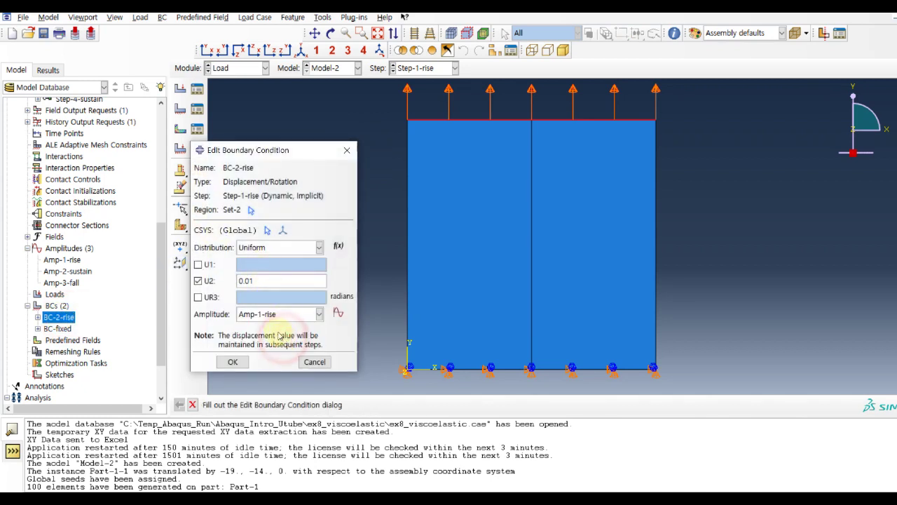
left_click(233, 360)
- Start a Displacement/Rotation boundary condition named BC-3-sustain in Step-2-sustain
double_click(60, 307)
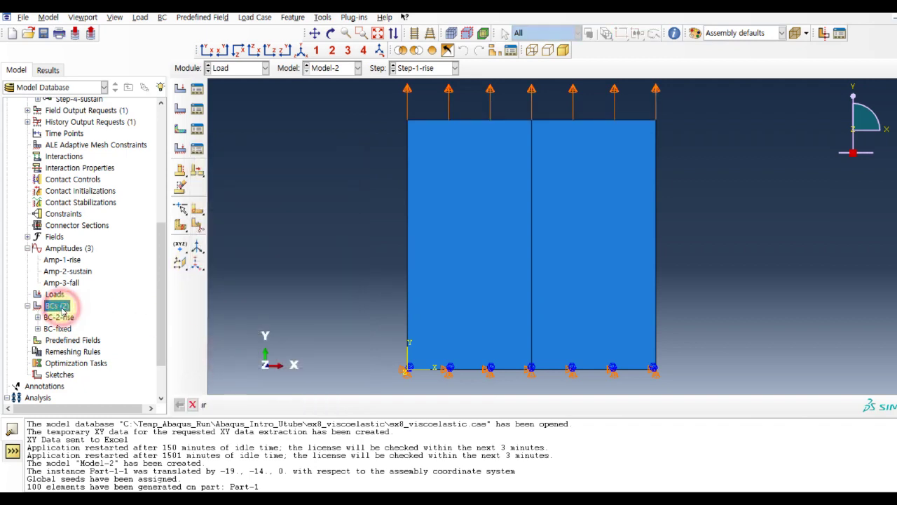
left_click(249, 157)
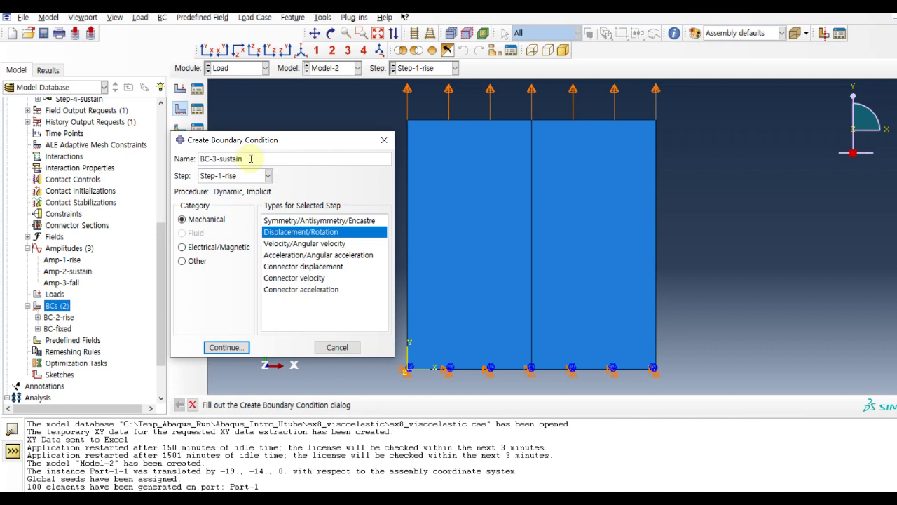
left_click(233, 175)
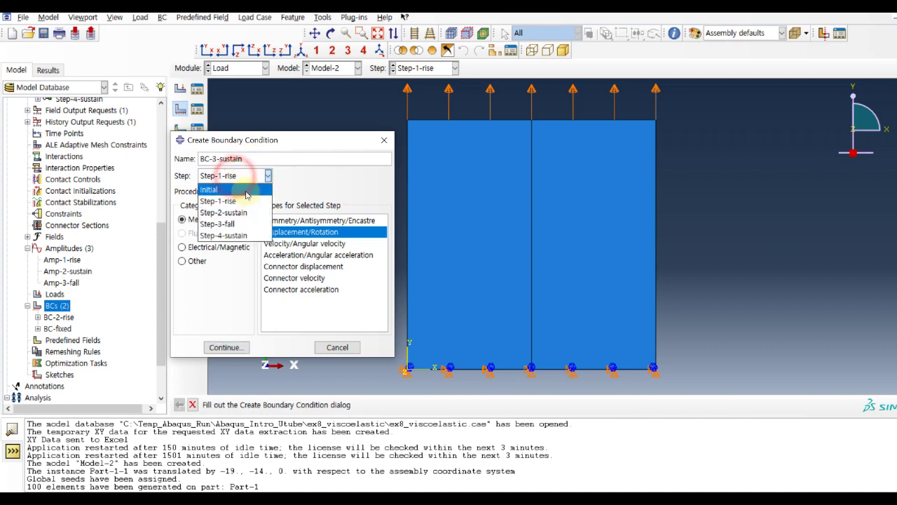
left_click(225, 213)
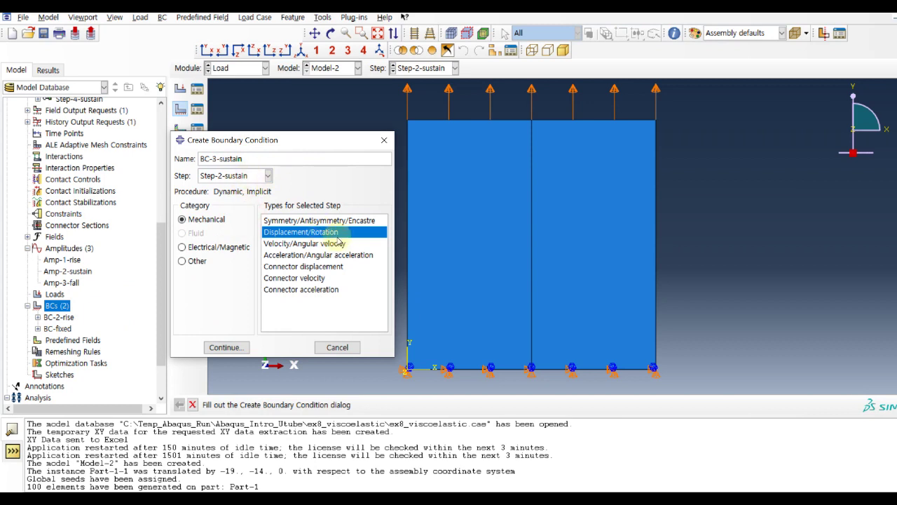
left_click(228, 347)
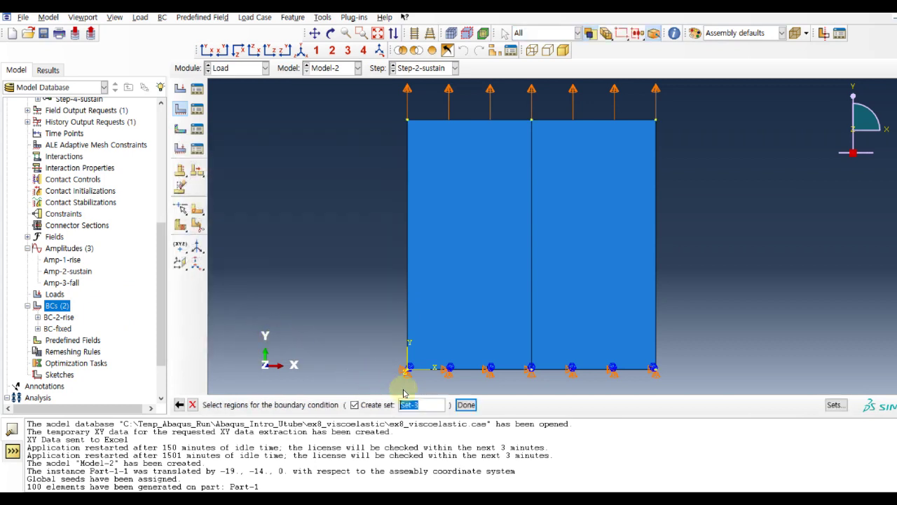
- Apply BC-3-sustain to Set-2, highlighted in the viewport, with a uniform U2 displacement of 0.01 and amplitude Amp-2-sustain
left_click(834, 404)
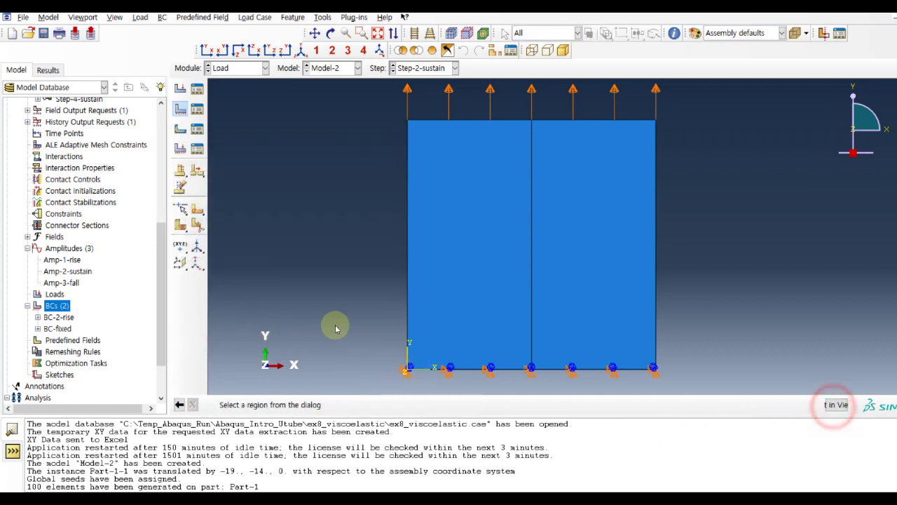
left_click(84, 213)
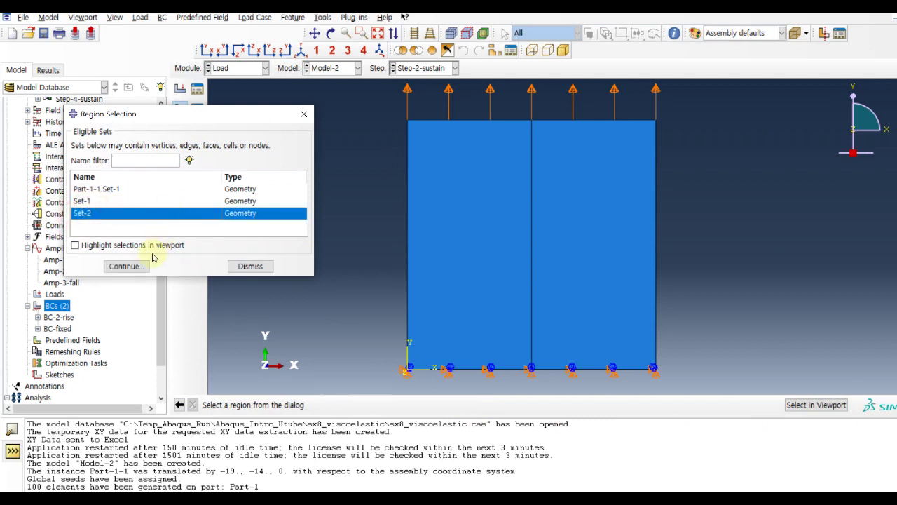
left_click(75, 244)
left_click(133, 267)
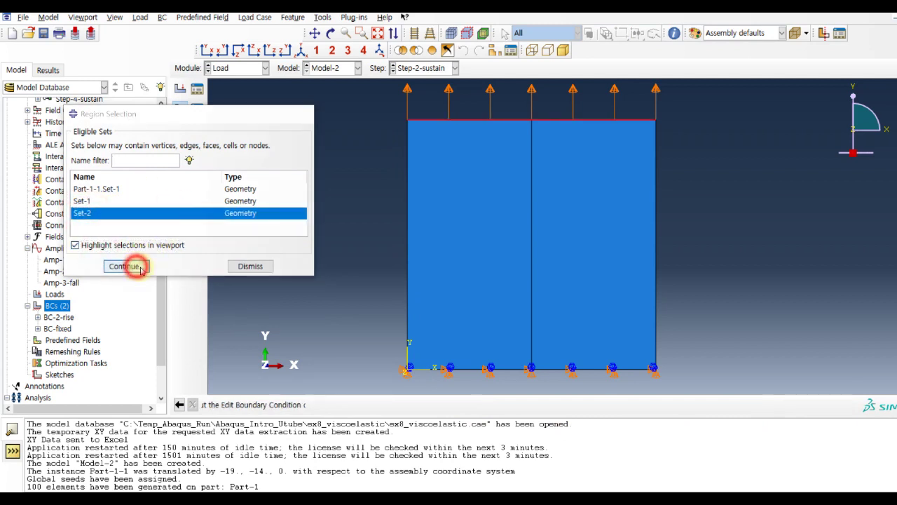
left_click(215, 298)
left_click(256, 298)
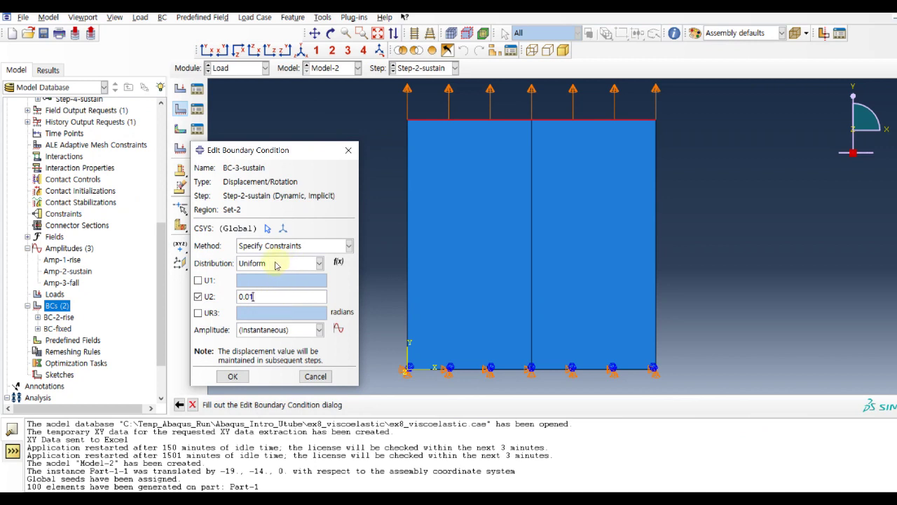
left_click(301, 328)
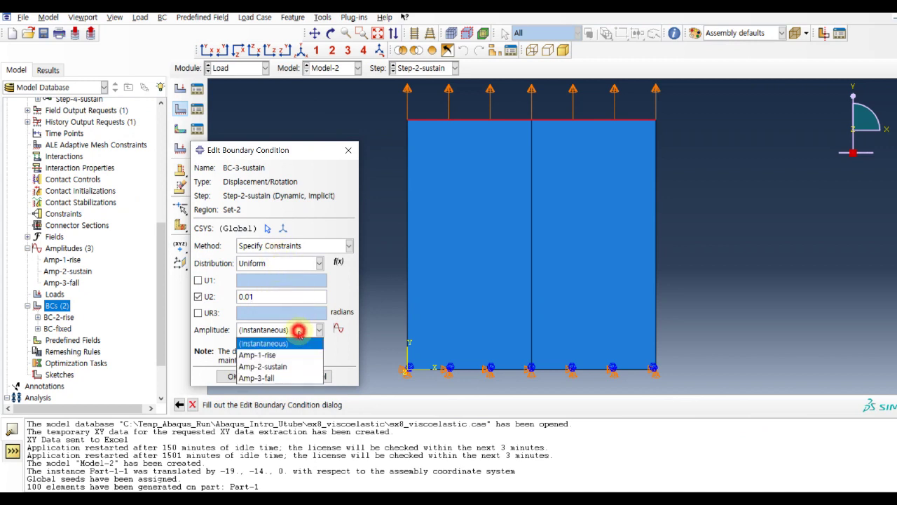
left_click(297, 372)
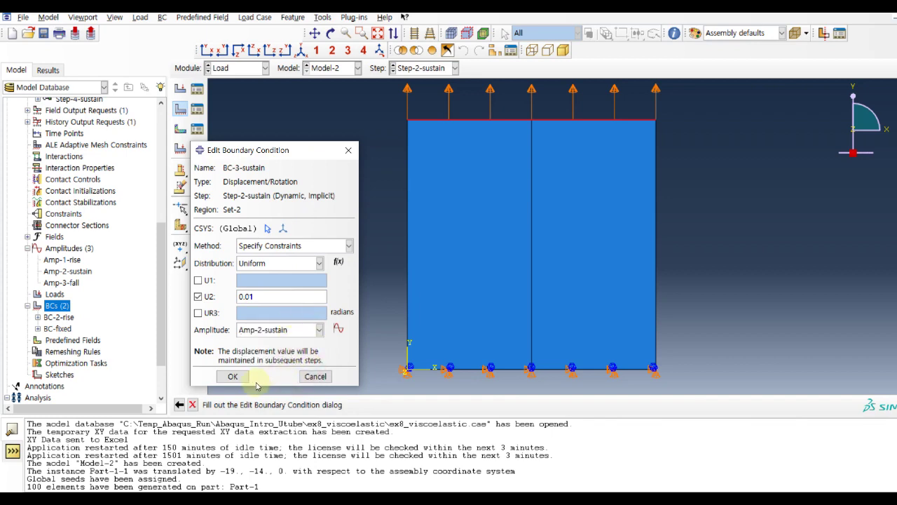
left_click(234, 377)
- Start a Displacement/Rotation boundary condition named BC-4-fall in Step-3-fall
left_click(66, 307)
double_click(61, 307)
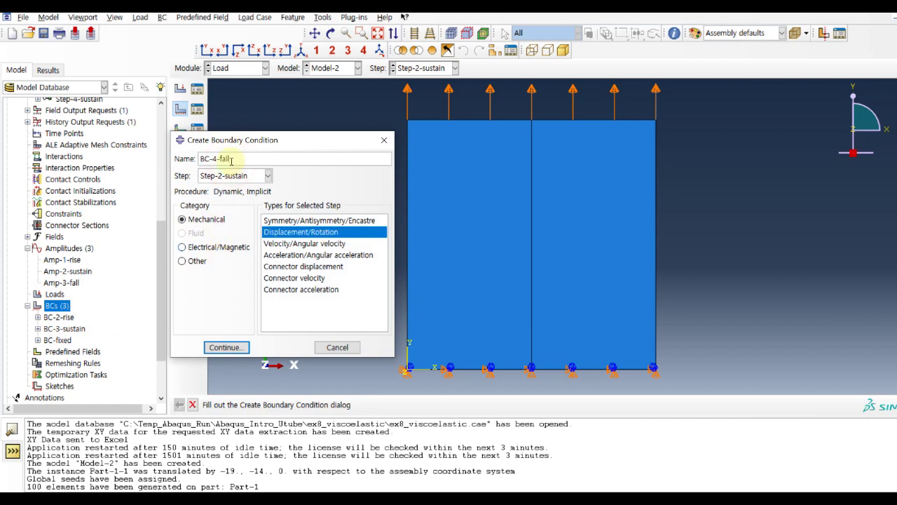
left_click(239, 354)
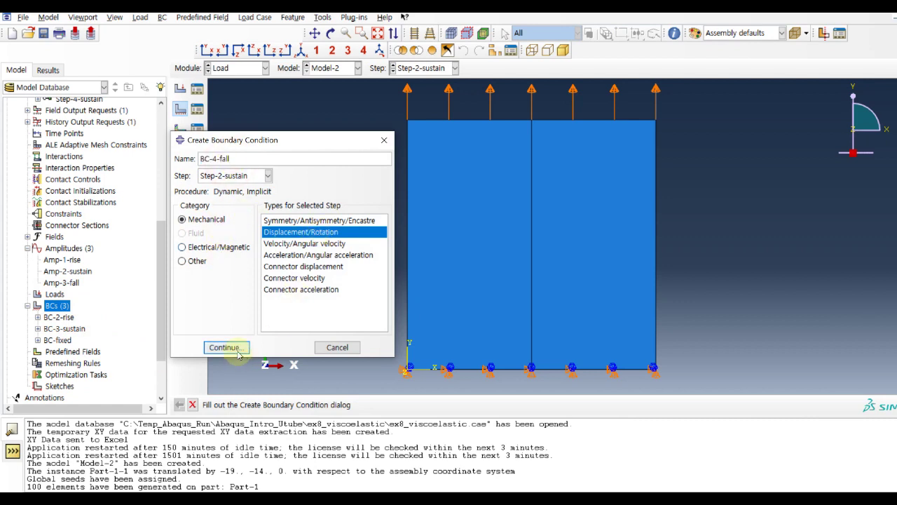
left_click(235, 175)
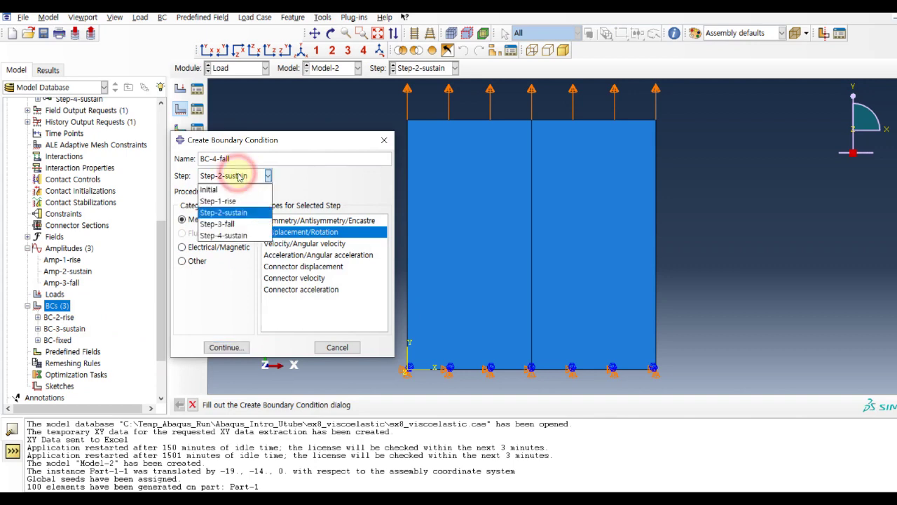
left_click(230, 221)
left_click(228, 346)
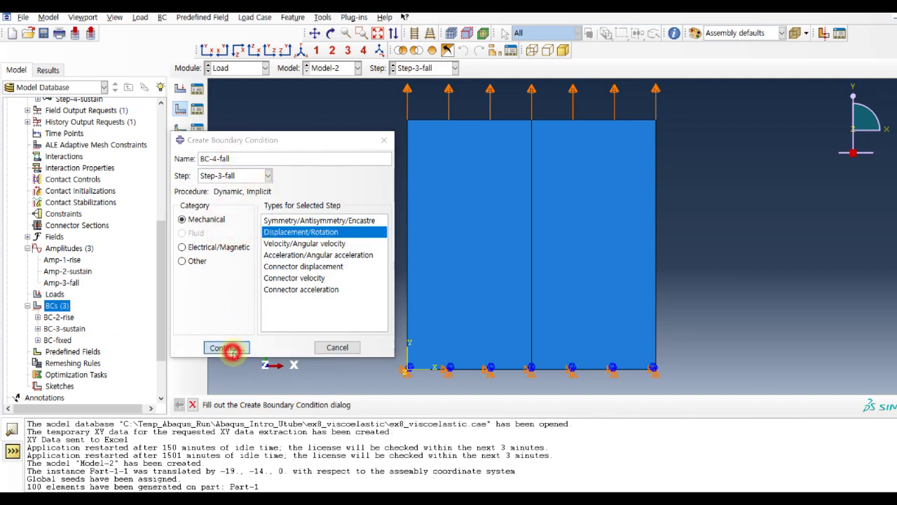
- Apply BC-4-fall to Set-2 with a uniform U2 displacement of 0.01 and amplitude Amp-3-fall
left_click(91, 214)
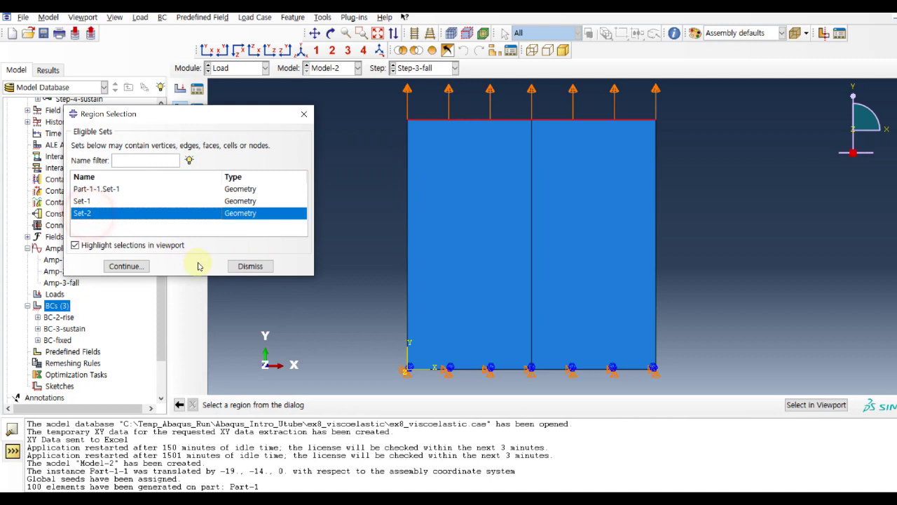
left_click(128, 267)
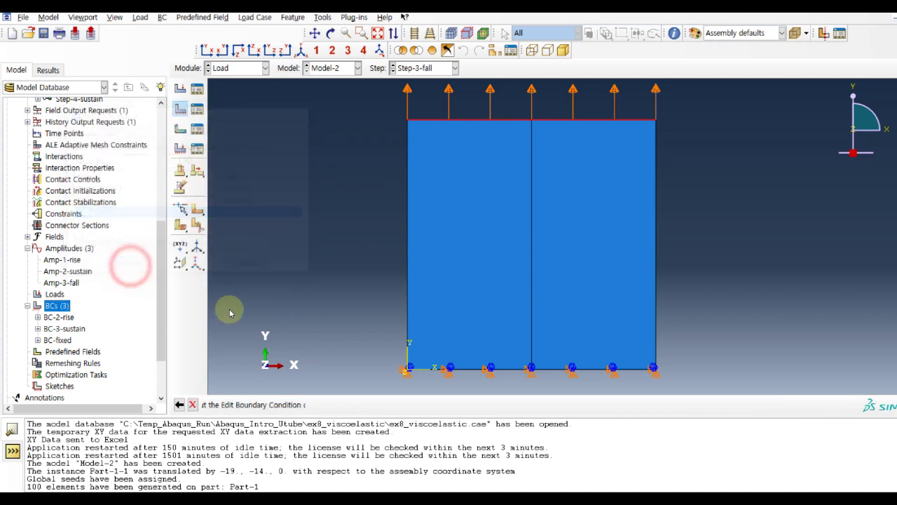
left_click(209, 298)
left_click(260, 297)
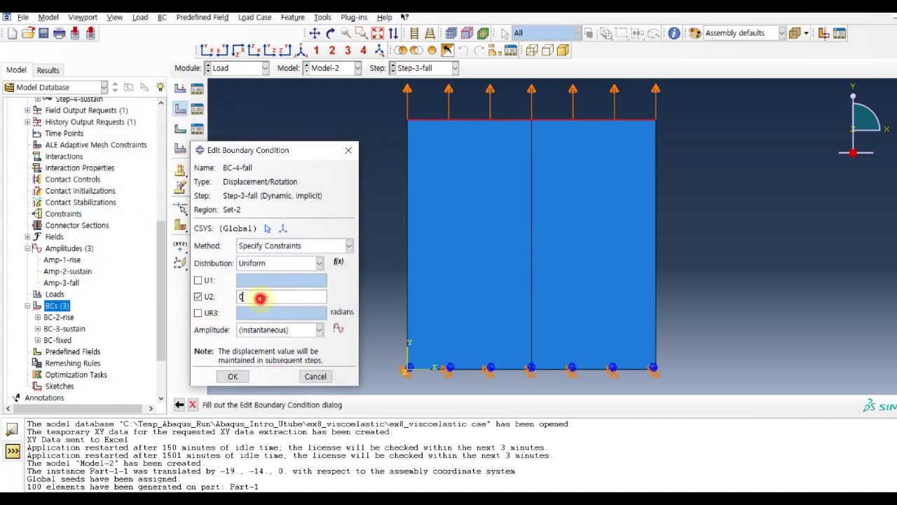
type("1")
left_click(290, 332)
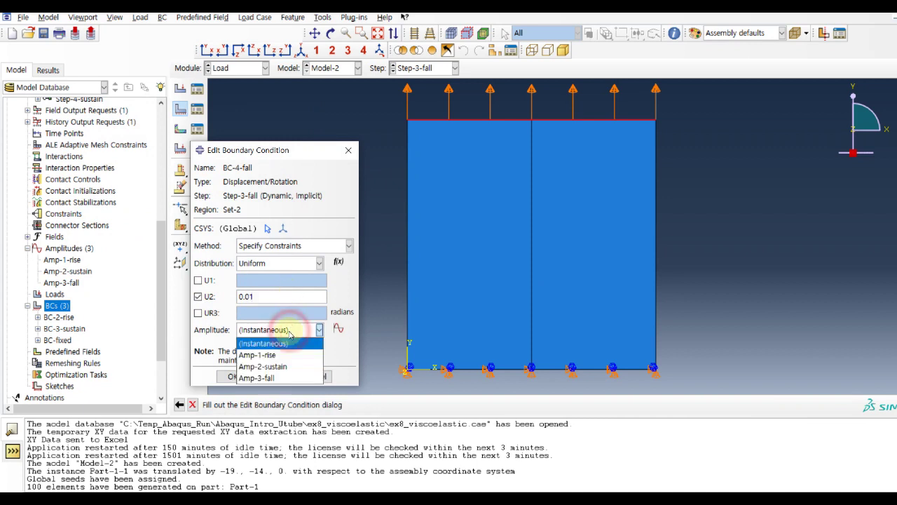
left_click(279, 378)
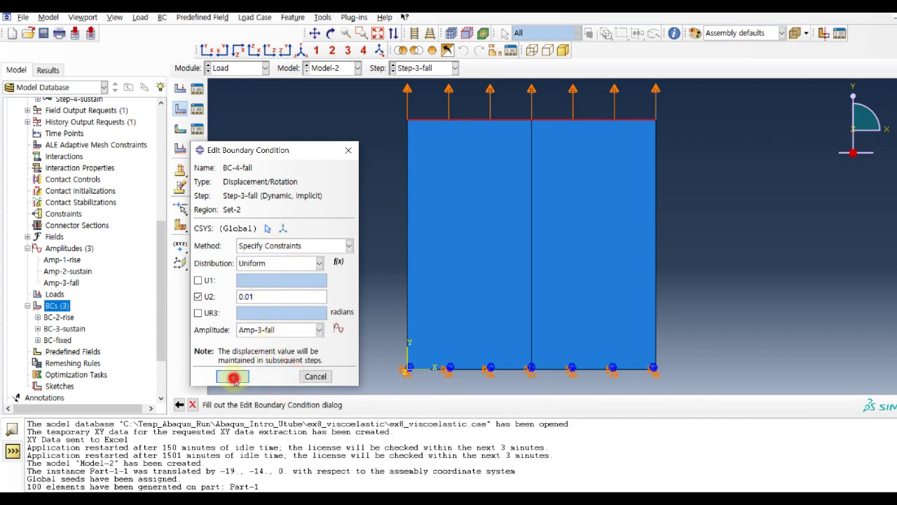
left_click(233, 377)
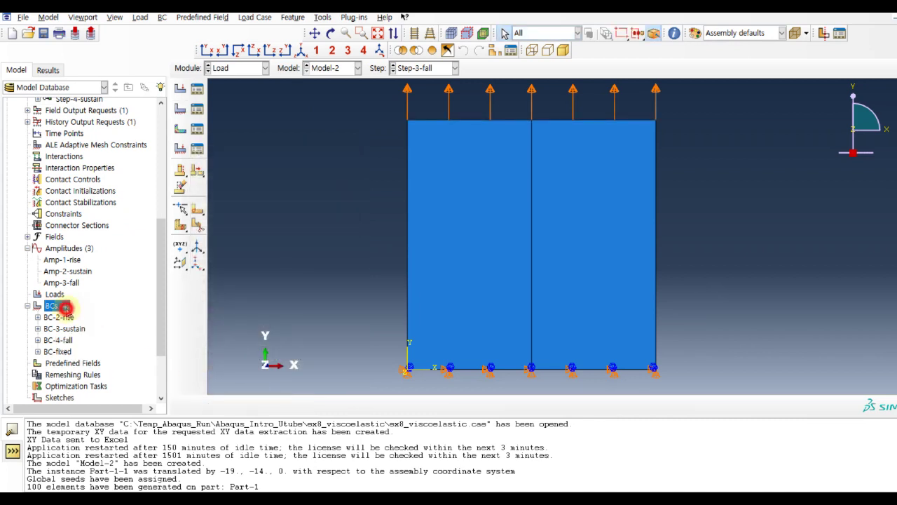
- Start a Displacement/Rotation boundary condition named BC-5-sustain in Step-4-sustain
double_click(58, 307)
left_click(294, 161)
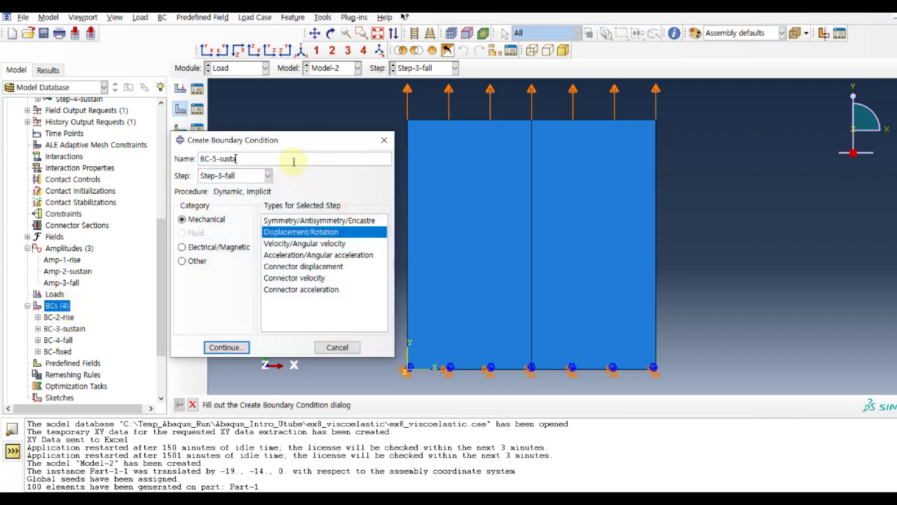
left_click(267, 175)
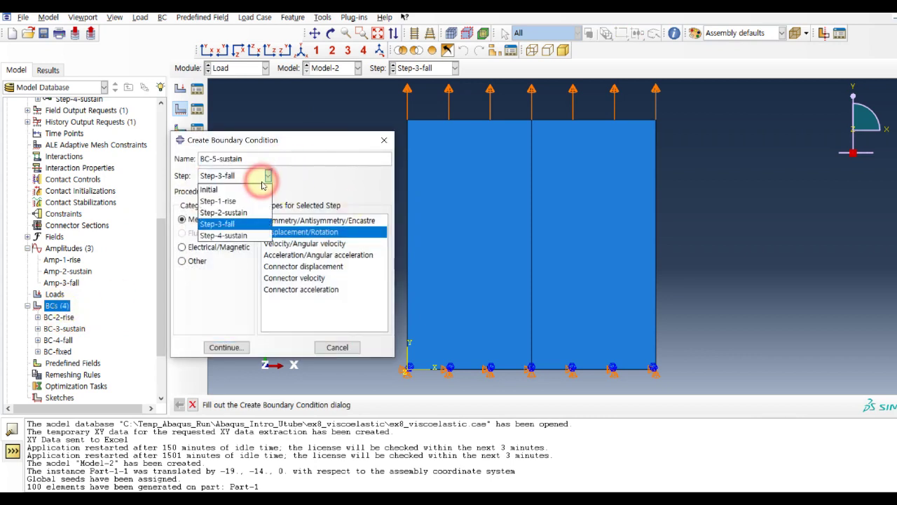
left_click(242, 234)
left_click(242, 347)
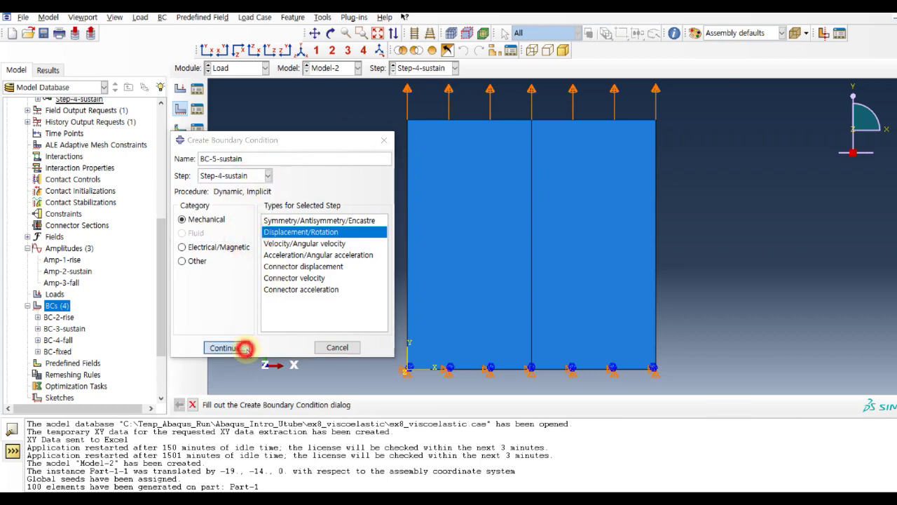
- Apply BC-5-sustain to Set-2 with a uniform U2 displacement of 0.01 and amplitude Amp-2-sustain
left_click(82, 213)
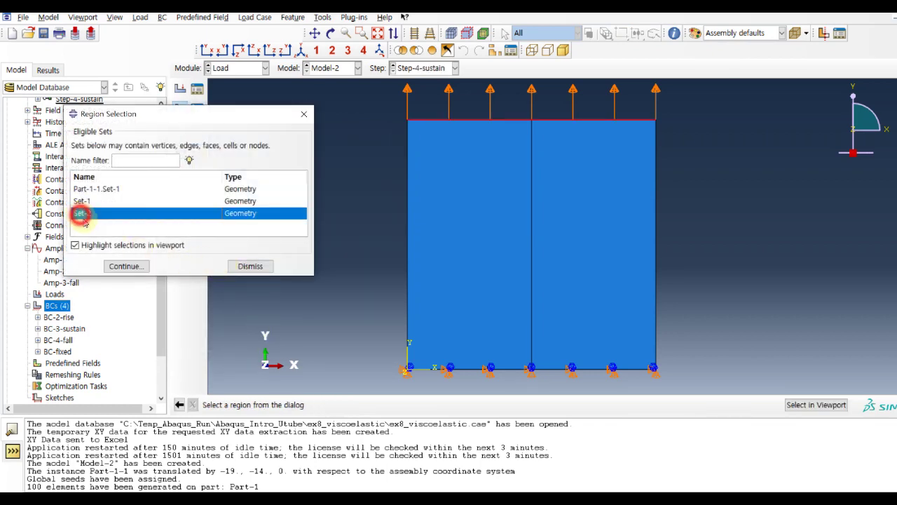
left_click(127, 265)
left_click(278, 327)
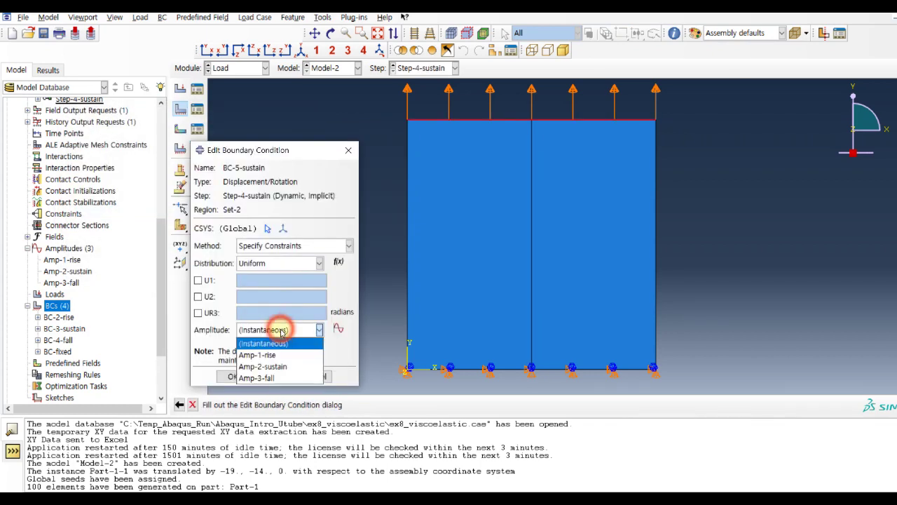
left_click(272, 368)
left_click(198, 296)
left_click(267, 296)
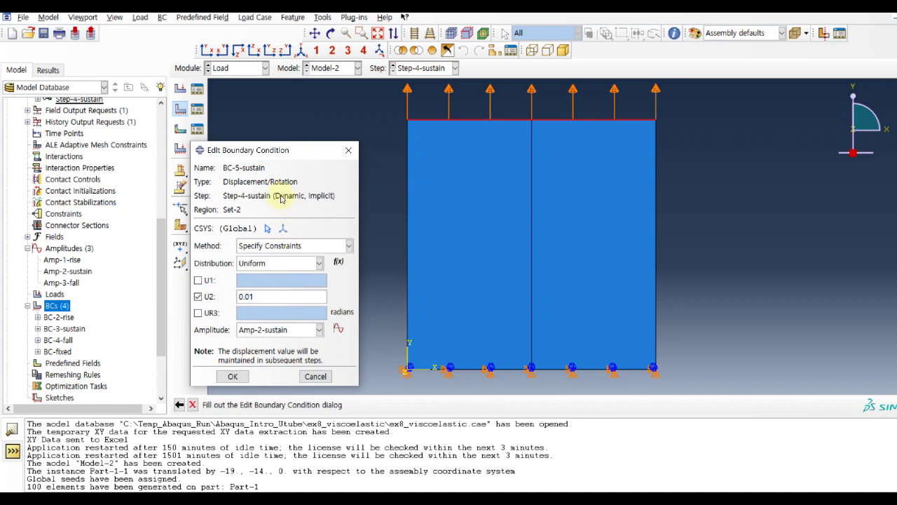
left_click(245, 376)
- Create an analysis job named Job-2 from Model-2 with the default job settings
left_click_drag(160, 323, 162, 368)
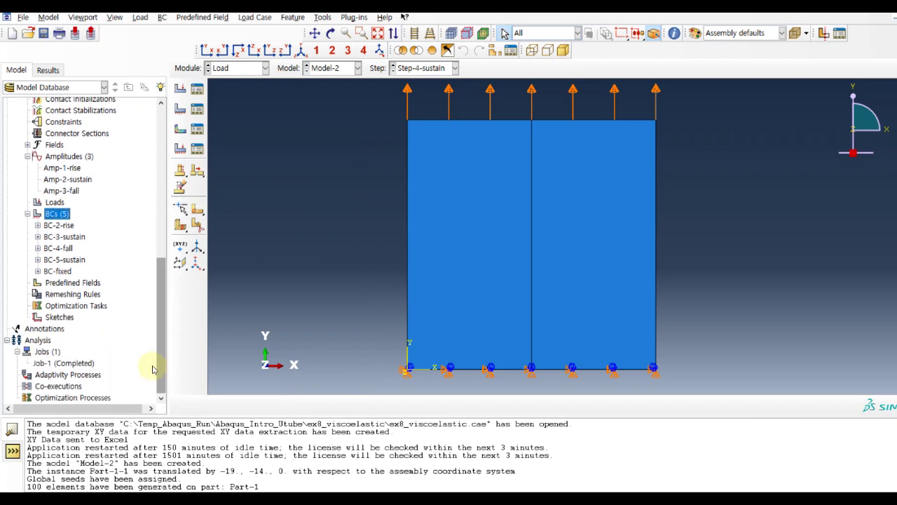
left_click(54, 352)
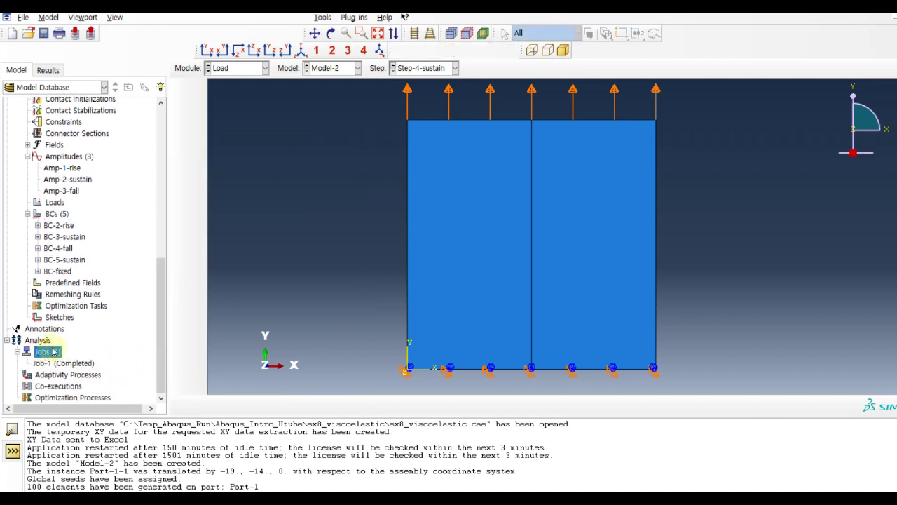
double_click(53, 352)
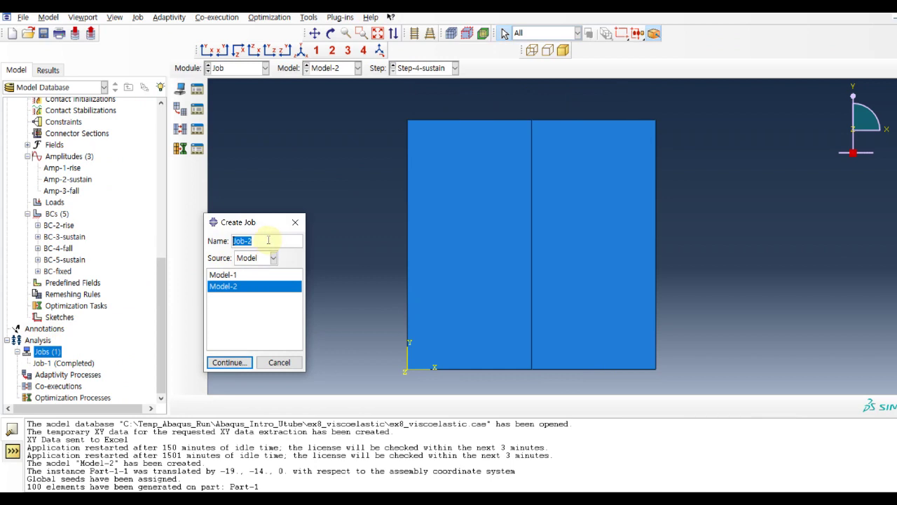
left_click(243, 362)
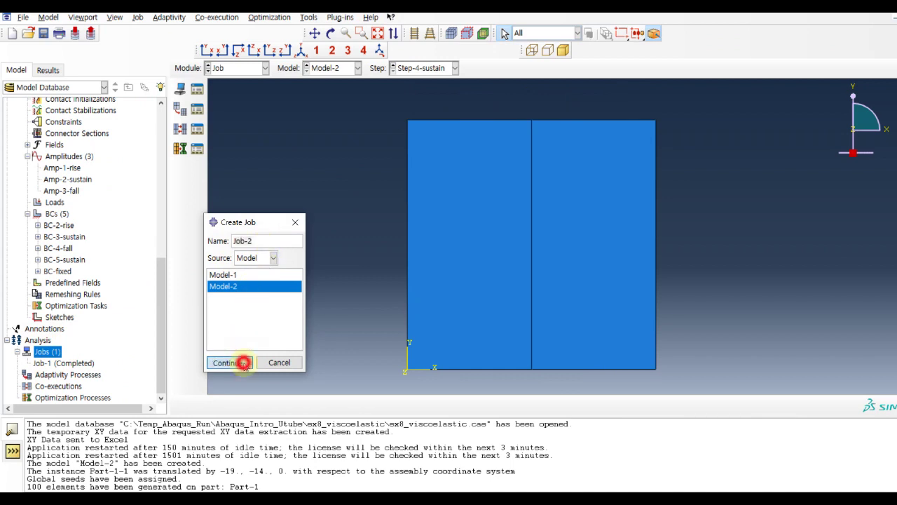
left_click(266, 378)
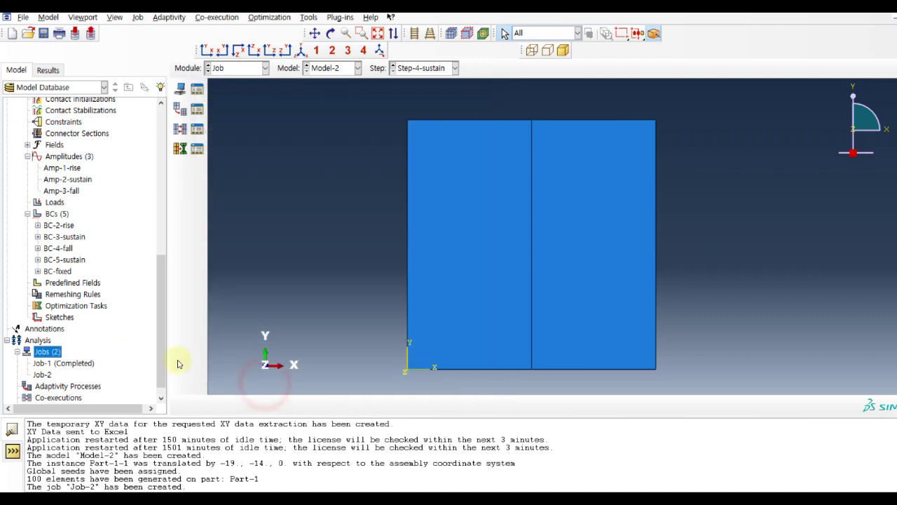
- Submit Job-2 for analysis and follow its status in the model tree
right_click(40, 375)
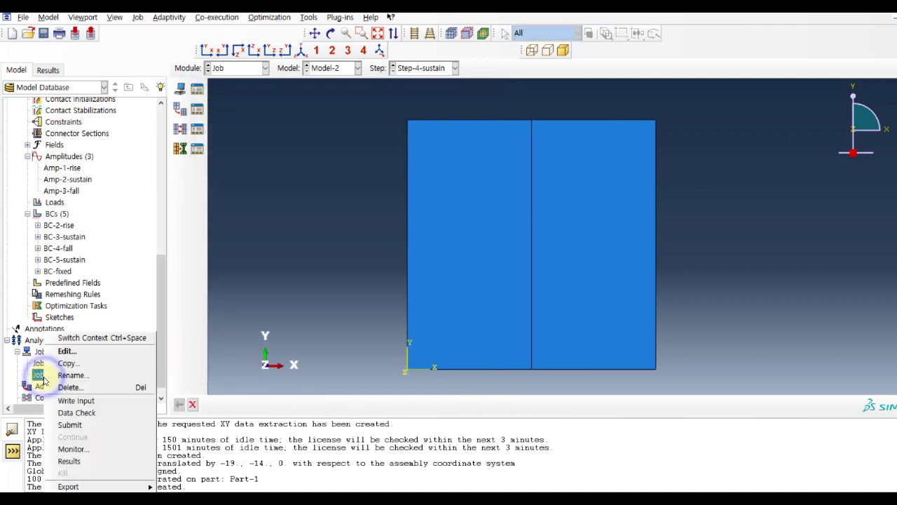
left_click(90, 425)
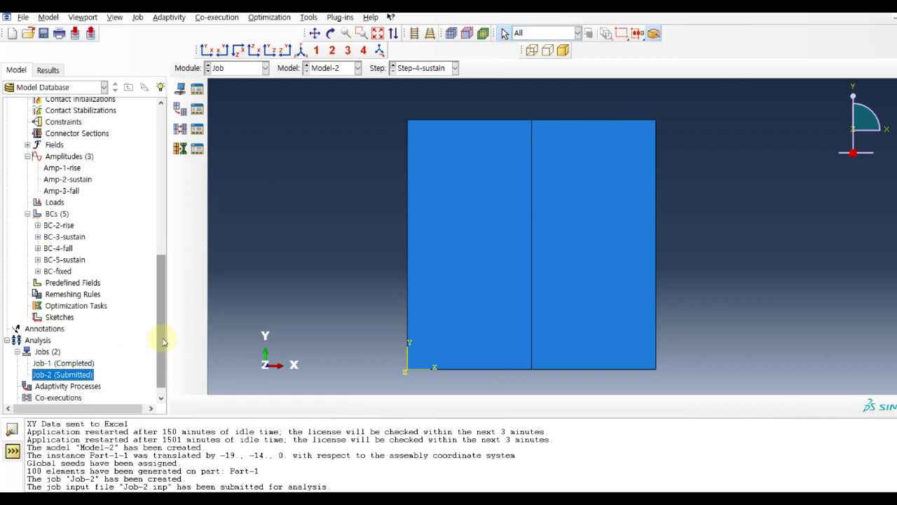
left_click_drag(162, 343, 184, 416)
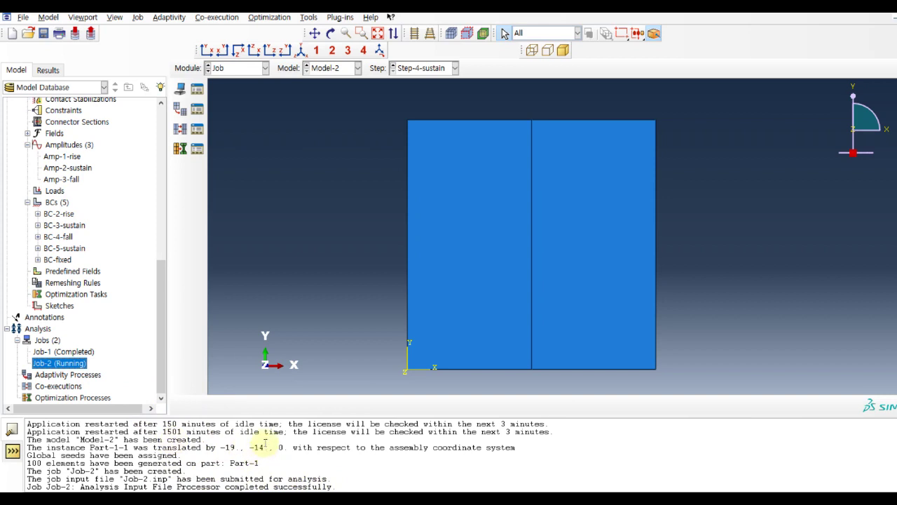
left_click_drag(161, 301, 175, 353)
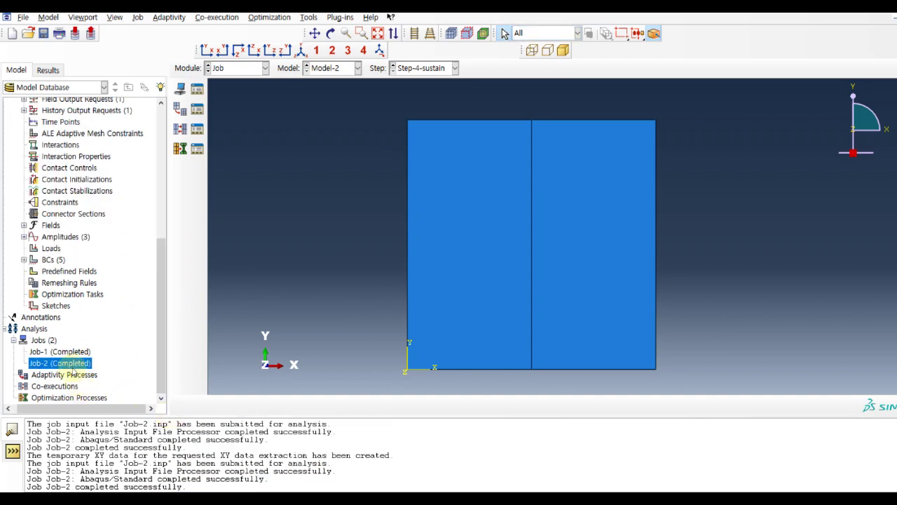
- Open the results of Job-2 and plot contours on the deformed shape
right_click(77, 364)
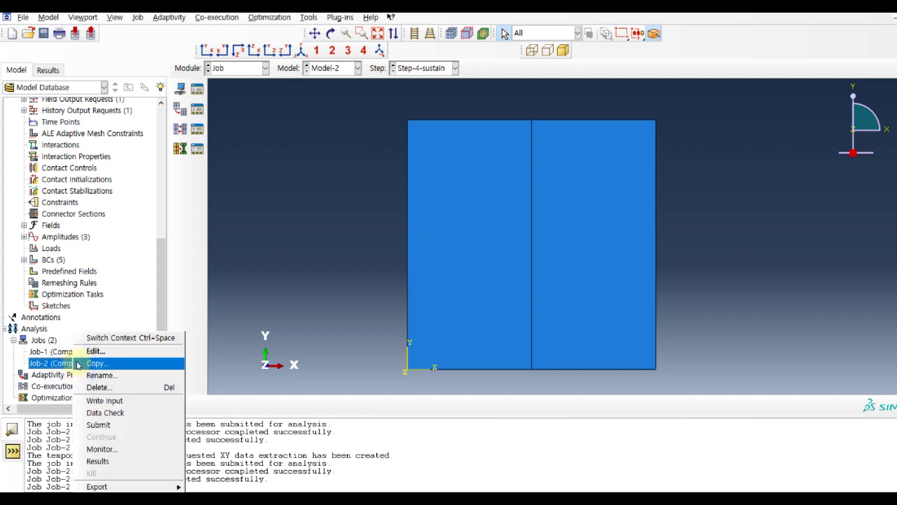
left_click(105, 461)
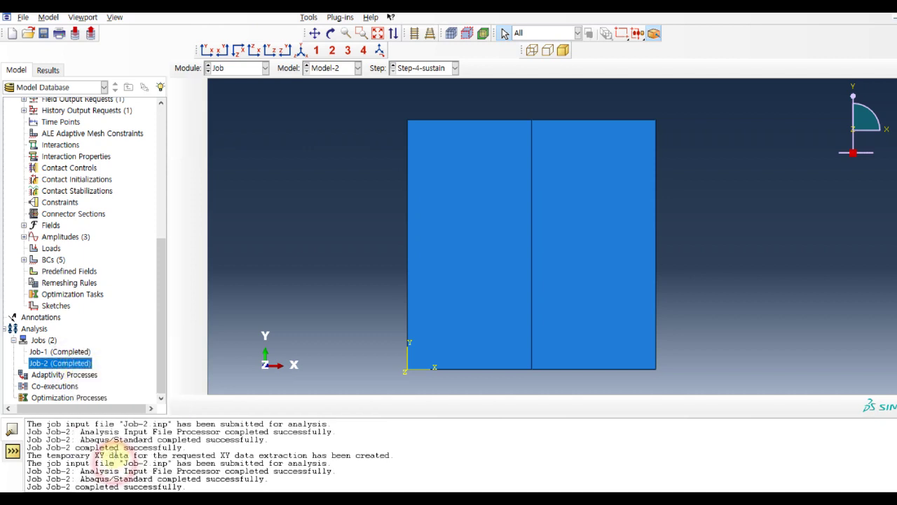
left_click(473, 267)
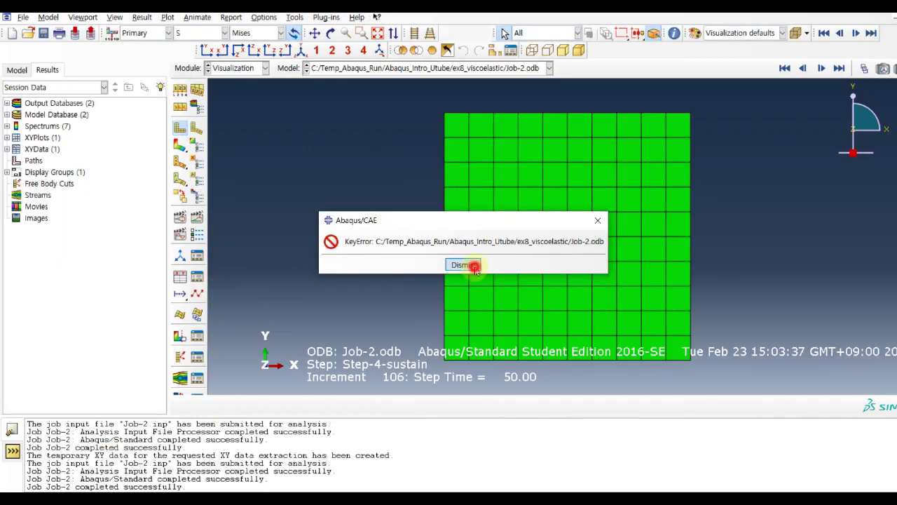
left_click(180, 145)
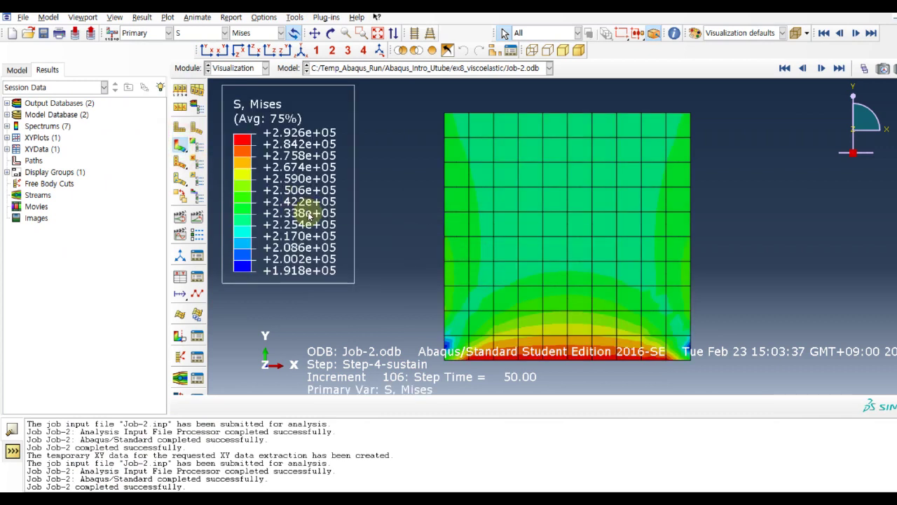
- Set the contour plot's primary variable to logarithmic strain LE, component LE22
left_click(201, 33)
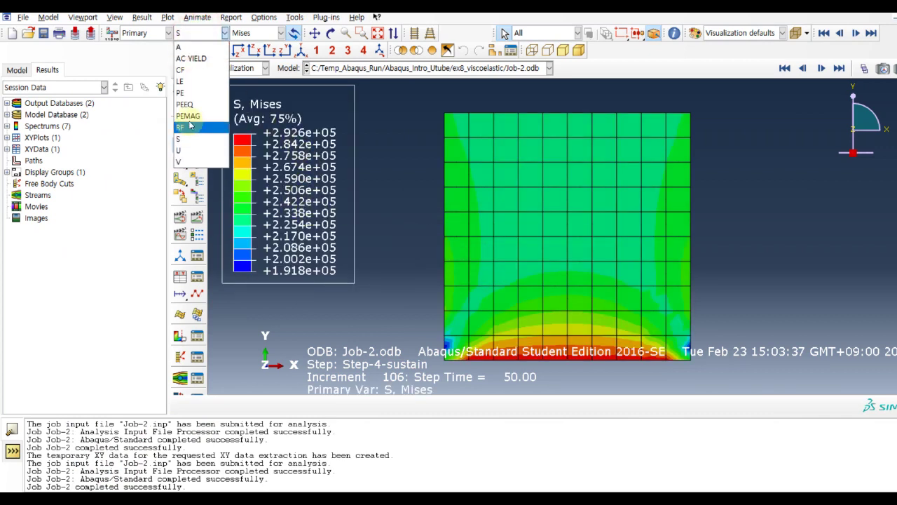
left_click(185, 81)
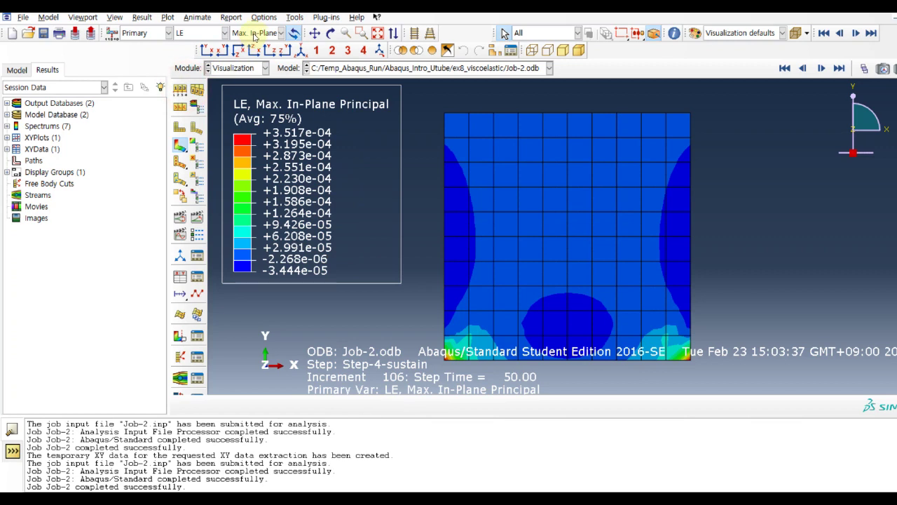
left_click(256, 33)
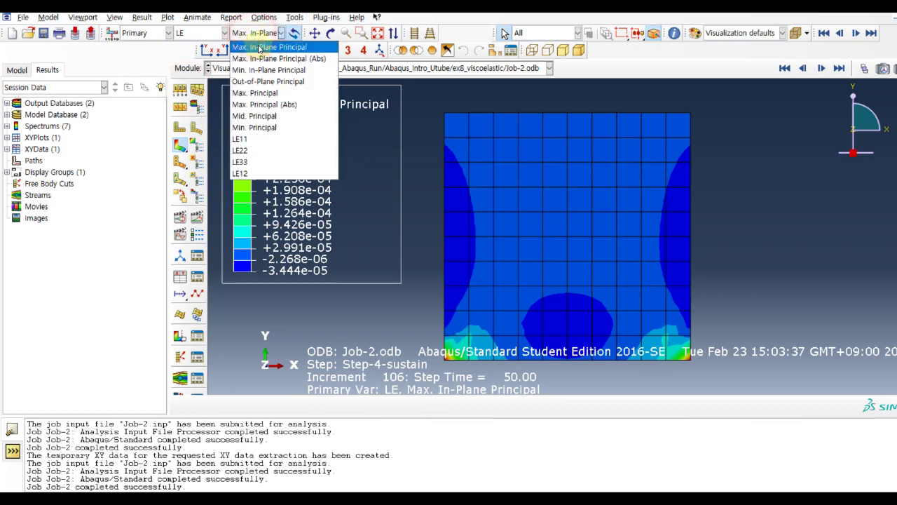
left_click(284, 151)
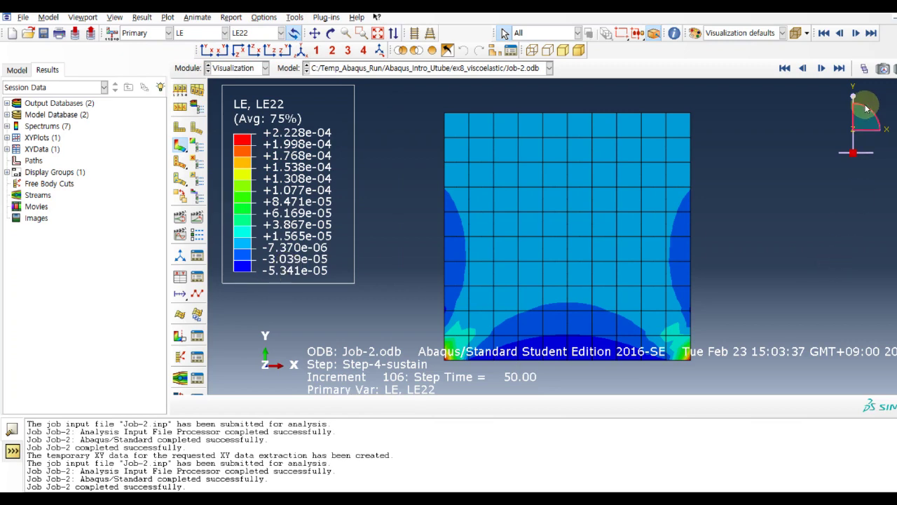
- Step the results back to frame 5 of Step-1-rise to examine the LE22 contours at the end of the rise
left_click(864, 69)
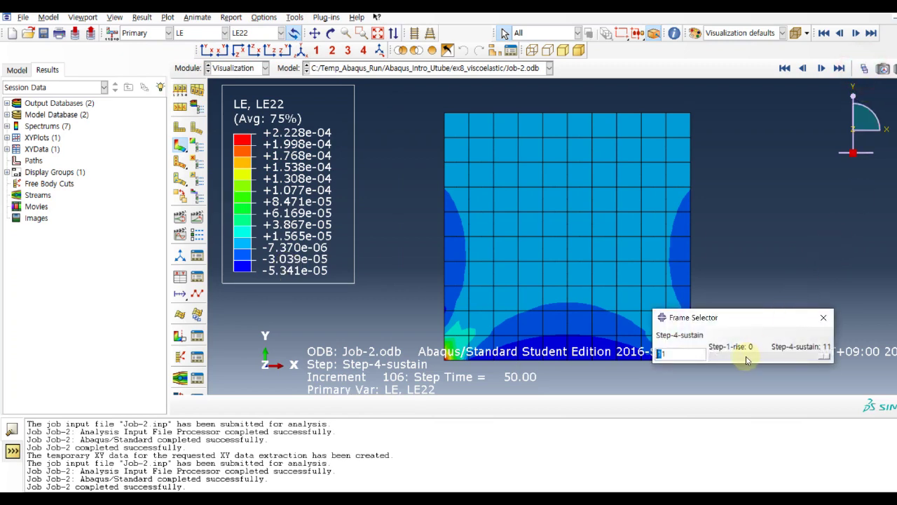
left_click_drag(822, 357, 744, 358)
left_click(722, 356)
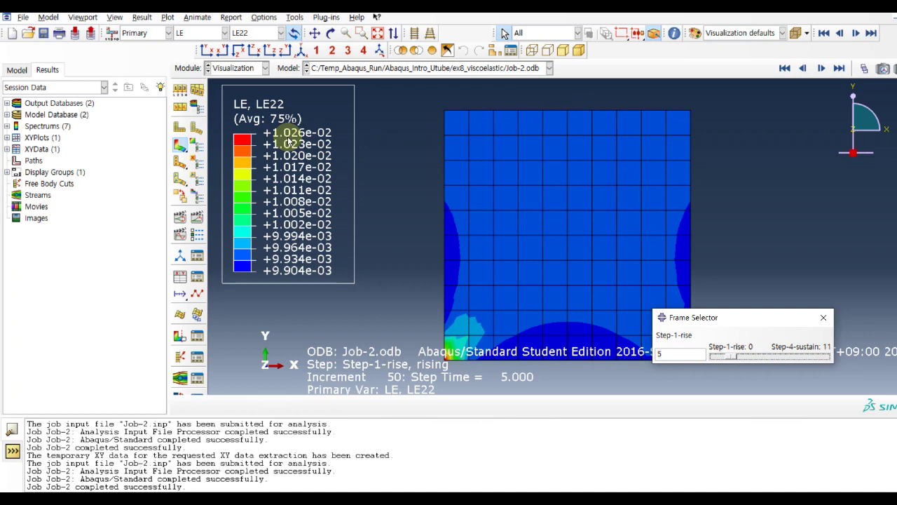
left_click(824, 318)
- Start XY data extraction from ODB field output and check that LE22 is selected at the Unique Nodal position
left_click(183, 275)
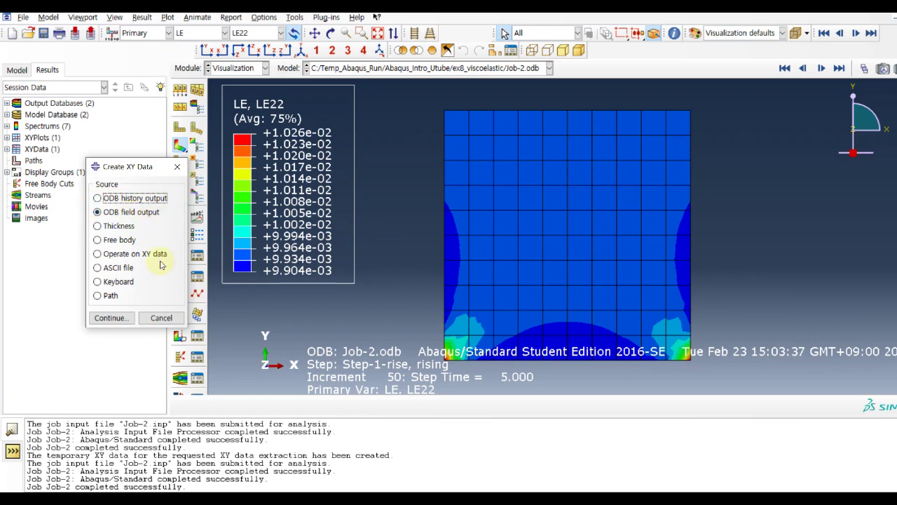
left_click(119, 320)
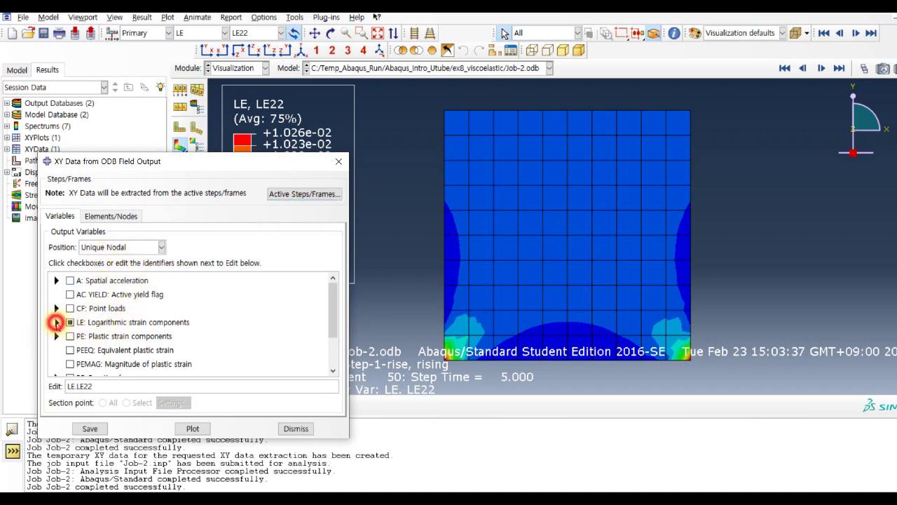
left_click(56, 322)
scroll(137, 323, "down", 3)
scroll(136, 330, "up", 2)
scroll(137, 328, "up", 1)
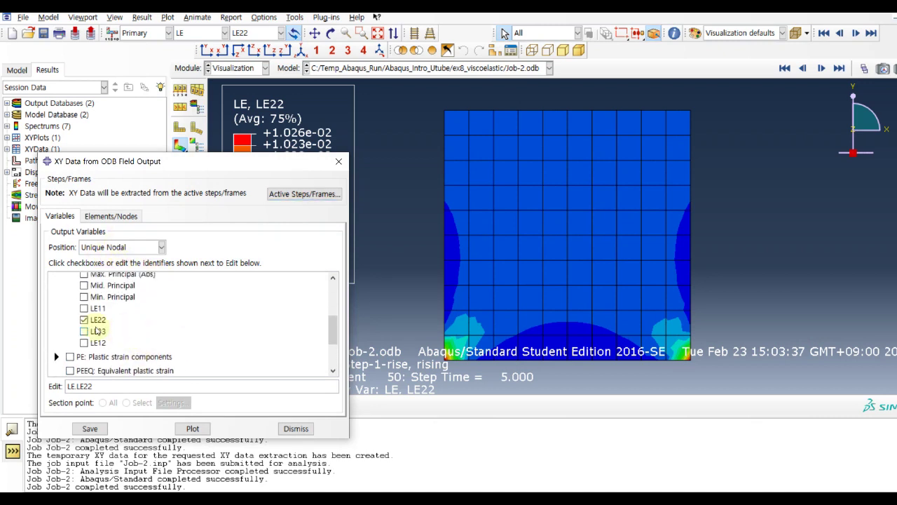
- Pick the middle node of the square's upper edge, highlighted in the viewport, and plot its LE22 strain against time
left_click(111, 216)
left_click(153, 403)
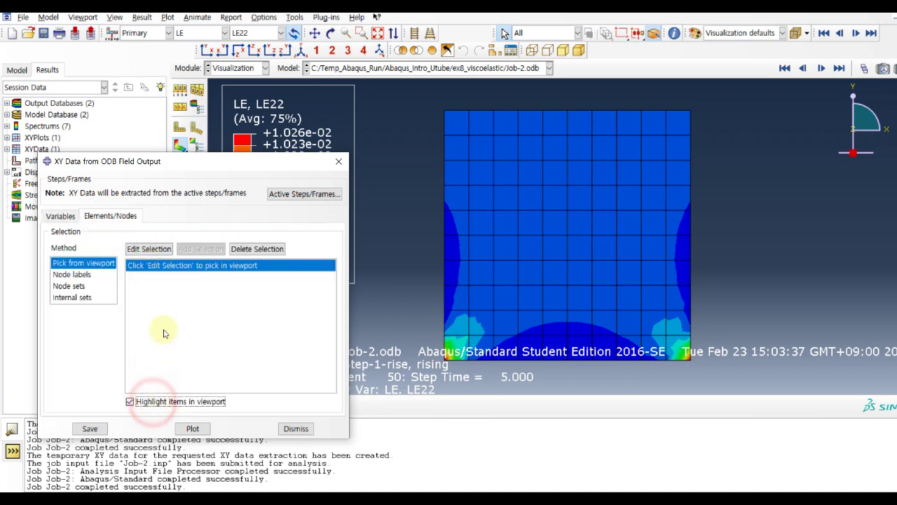
left_click(145, 250)
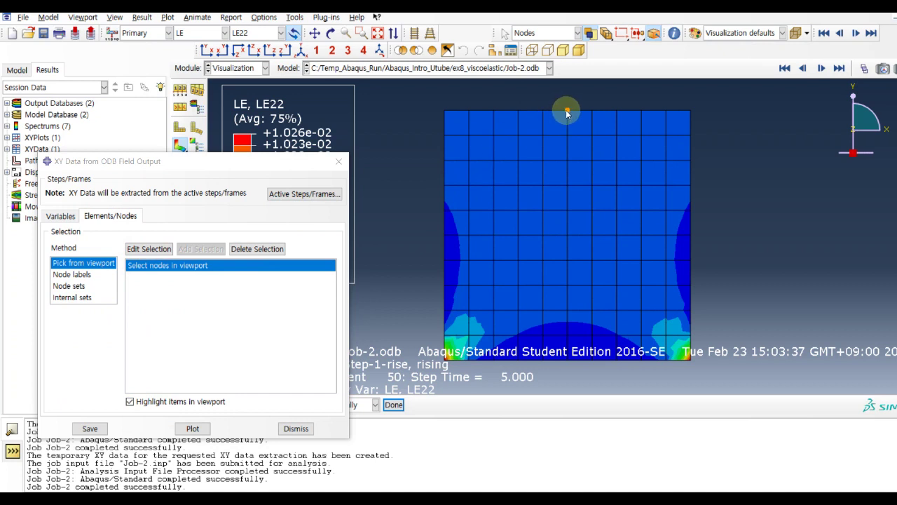
left_click(393, 404)
left_click(193, 428)
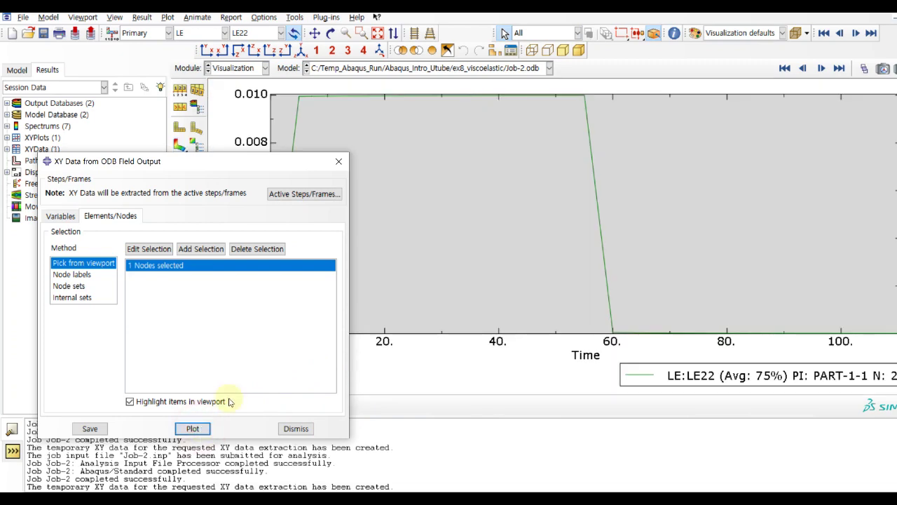
left_click(295, 428)
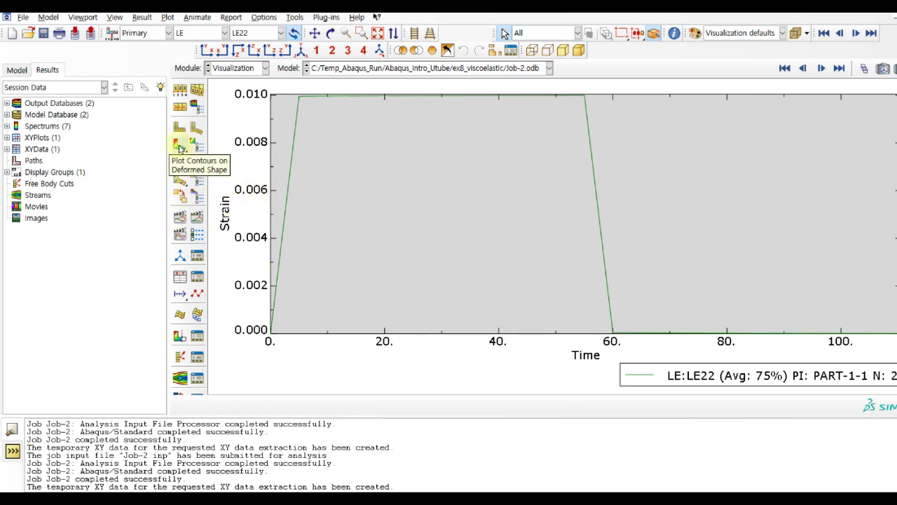
- Start XY data extraction from ODB field output and replace LE22 with stress component S22 at the Unique Nodal position
left_click(180, 275)
left_click(110, 317)
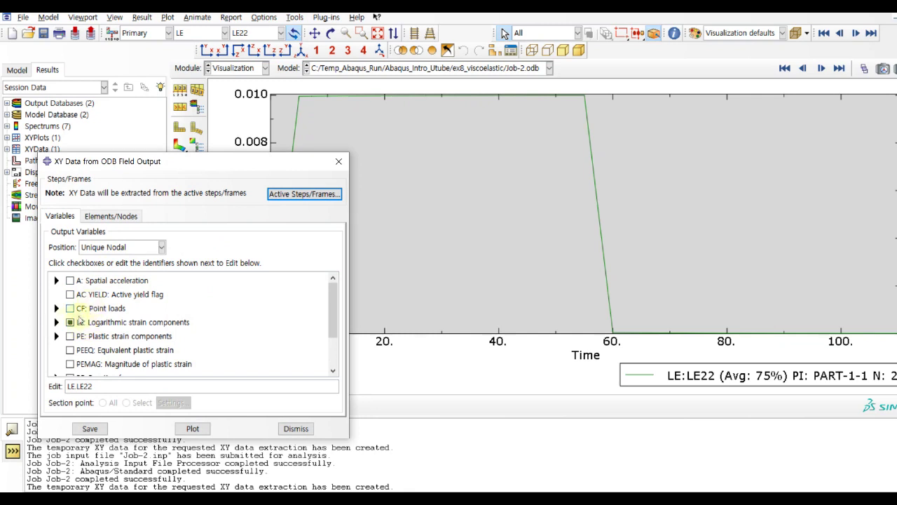
left_click(68, 322)
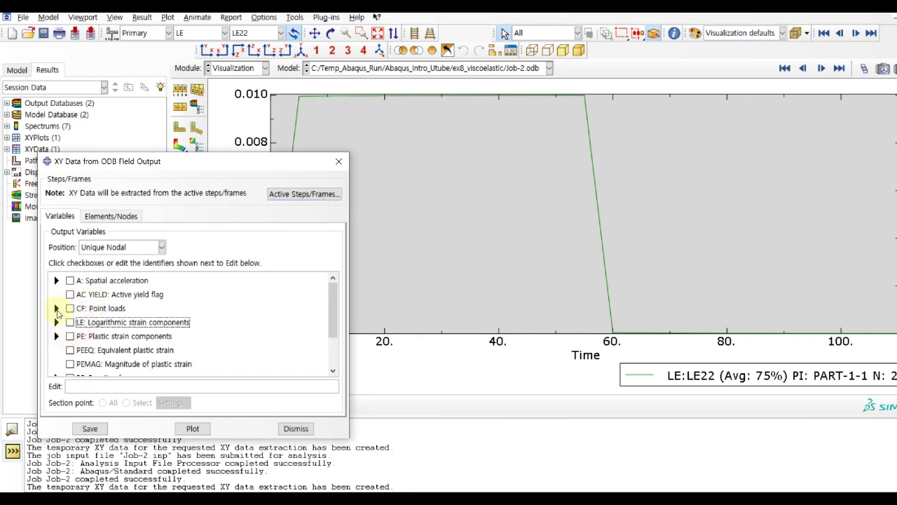
scroll(80, 335, "down", 4)
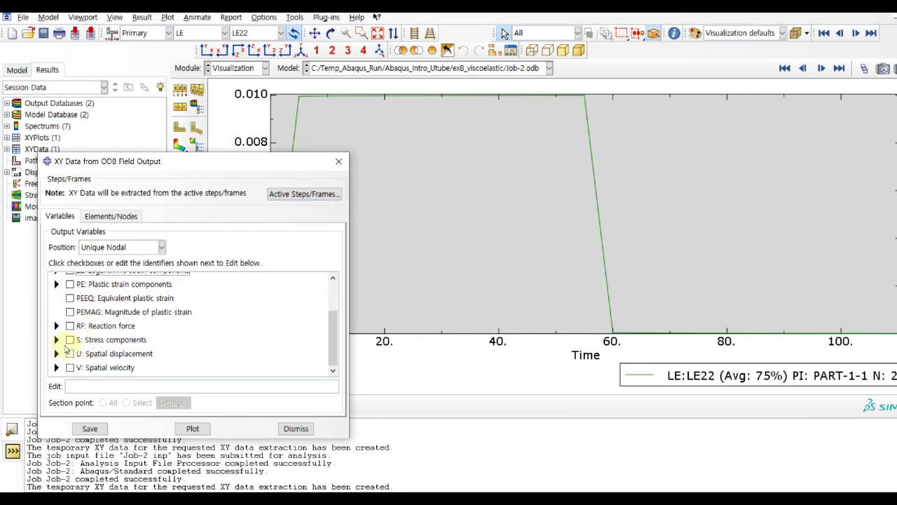
left_click(58, 339)
scroll(112, 346, "down", 3)
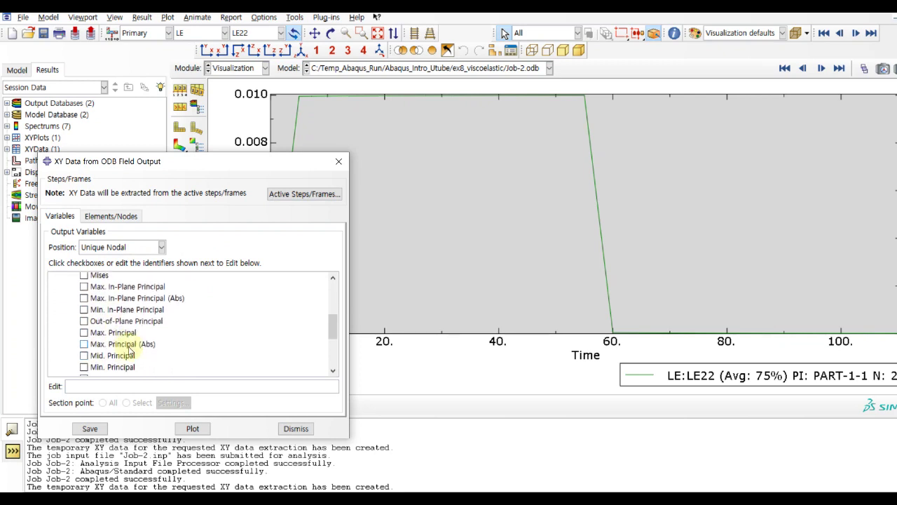
scroll(130, 349, "down", 2)
left_click(84, 319)
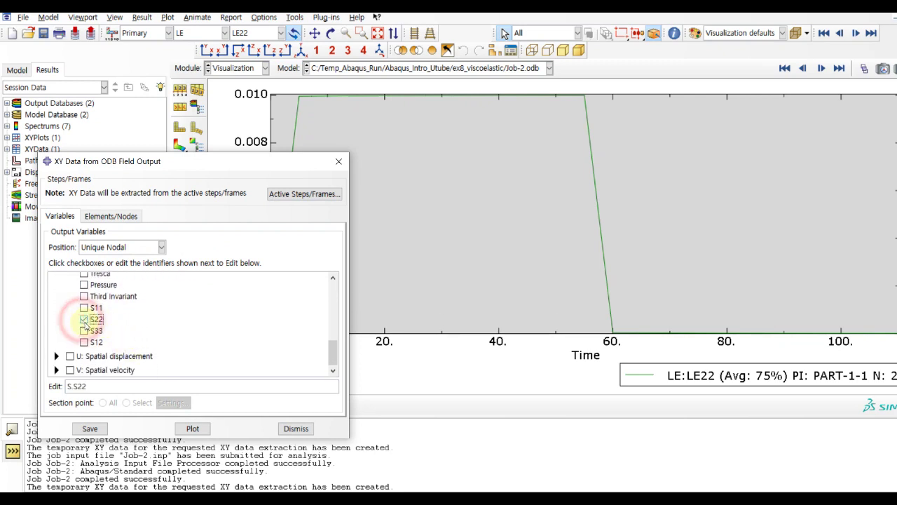
- Show the contours on the deformed square and highlight the node selection at the middle of its upper edge
left_click(125, 216)
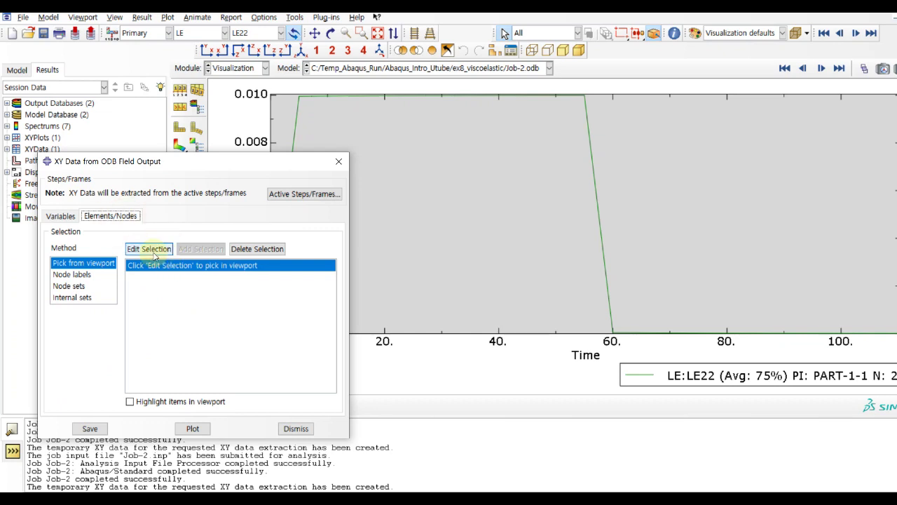
left_click_drag(196, 163, 183, 201)
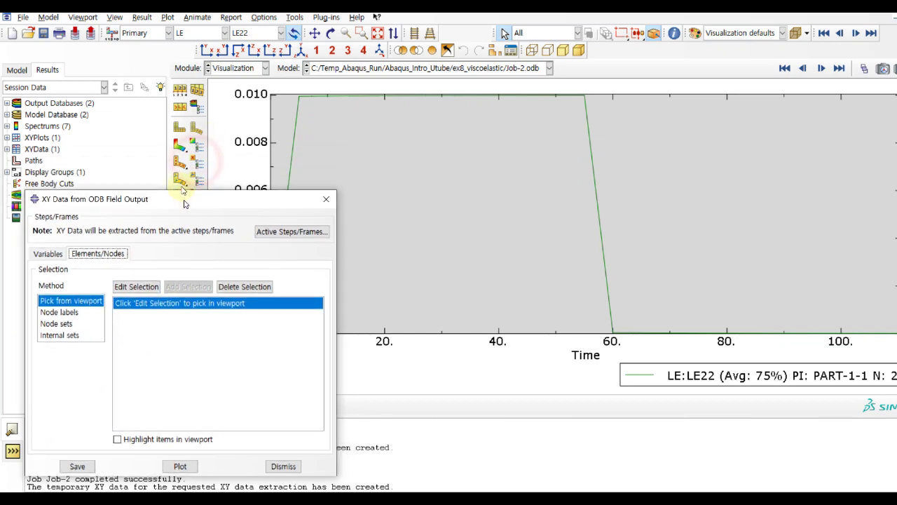
left_click(180, 145)
left_click(143, 439)
left_click(567, 112)
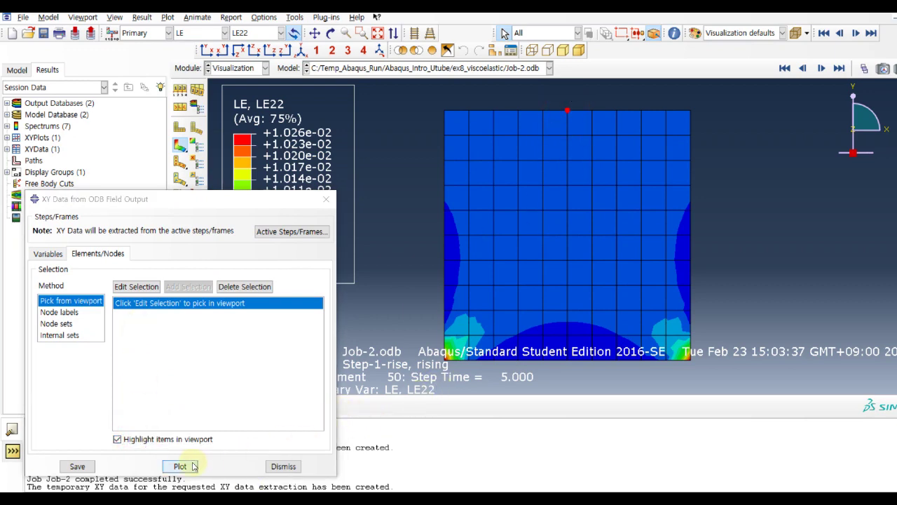
- Plot the S22 stress against time for the selected middle node of the square's upper edge
left_click_drag(219, 216, 208, 118)
left_click(172, 368)
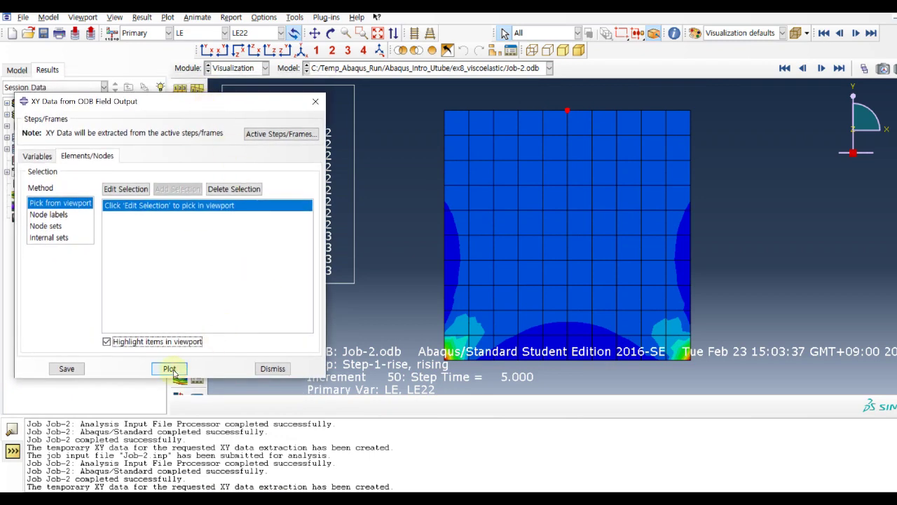
left_click(170, 257)
left_click(126, 189)
left_click(519, 130)
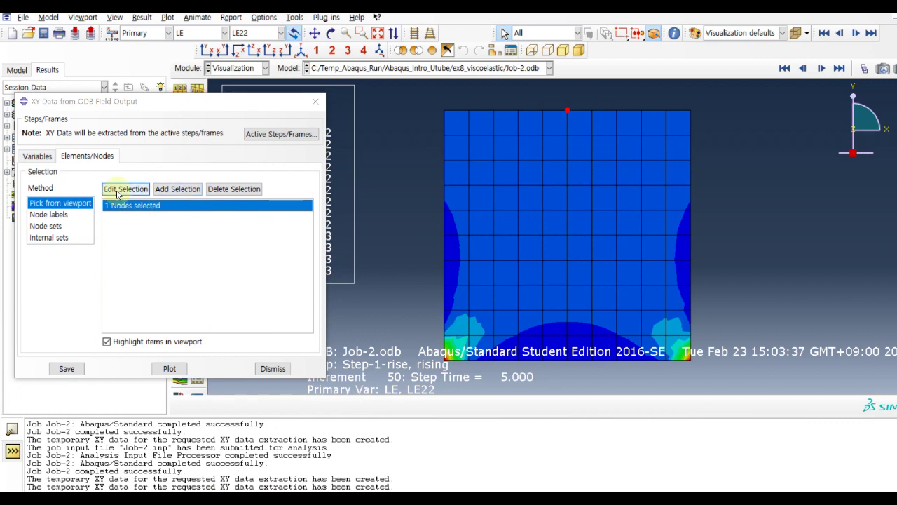
left_click(171, 369)
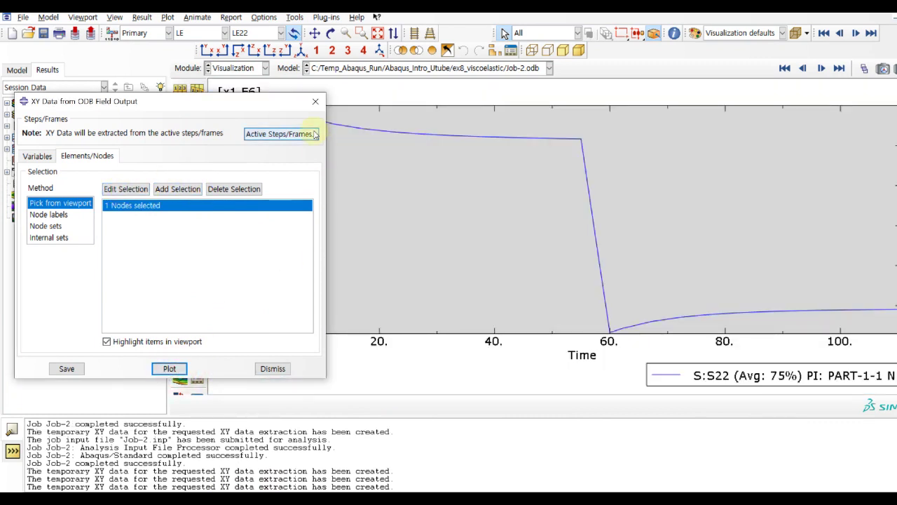
- Close the XY data extraction and switch to the PowerPoint slide comparing the analytical and FEA stress and strain results
left_click(272, 369)
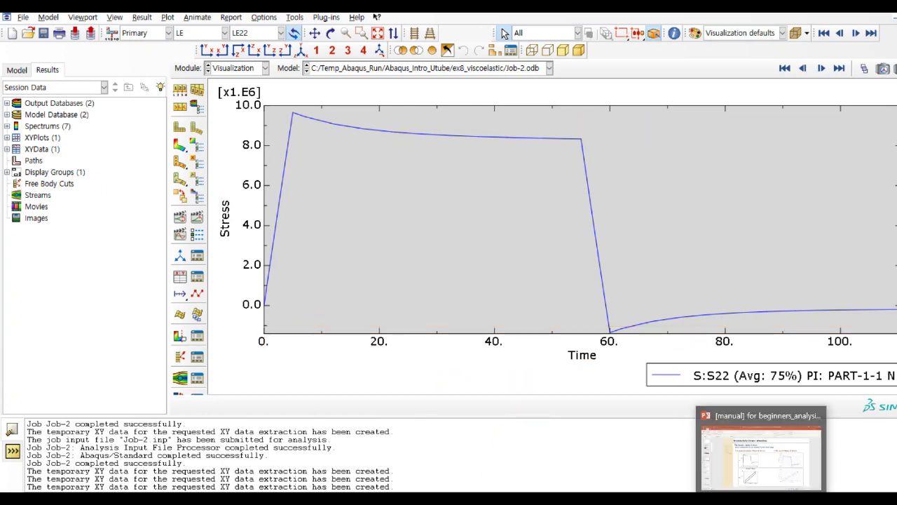
key("alt+Tab")
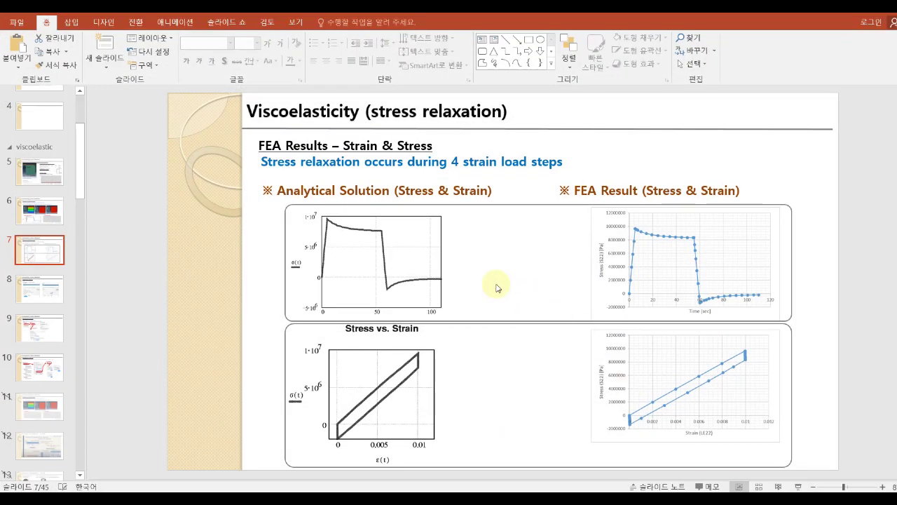